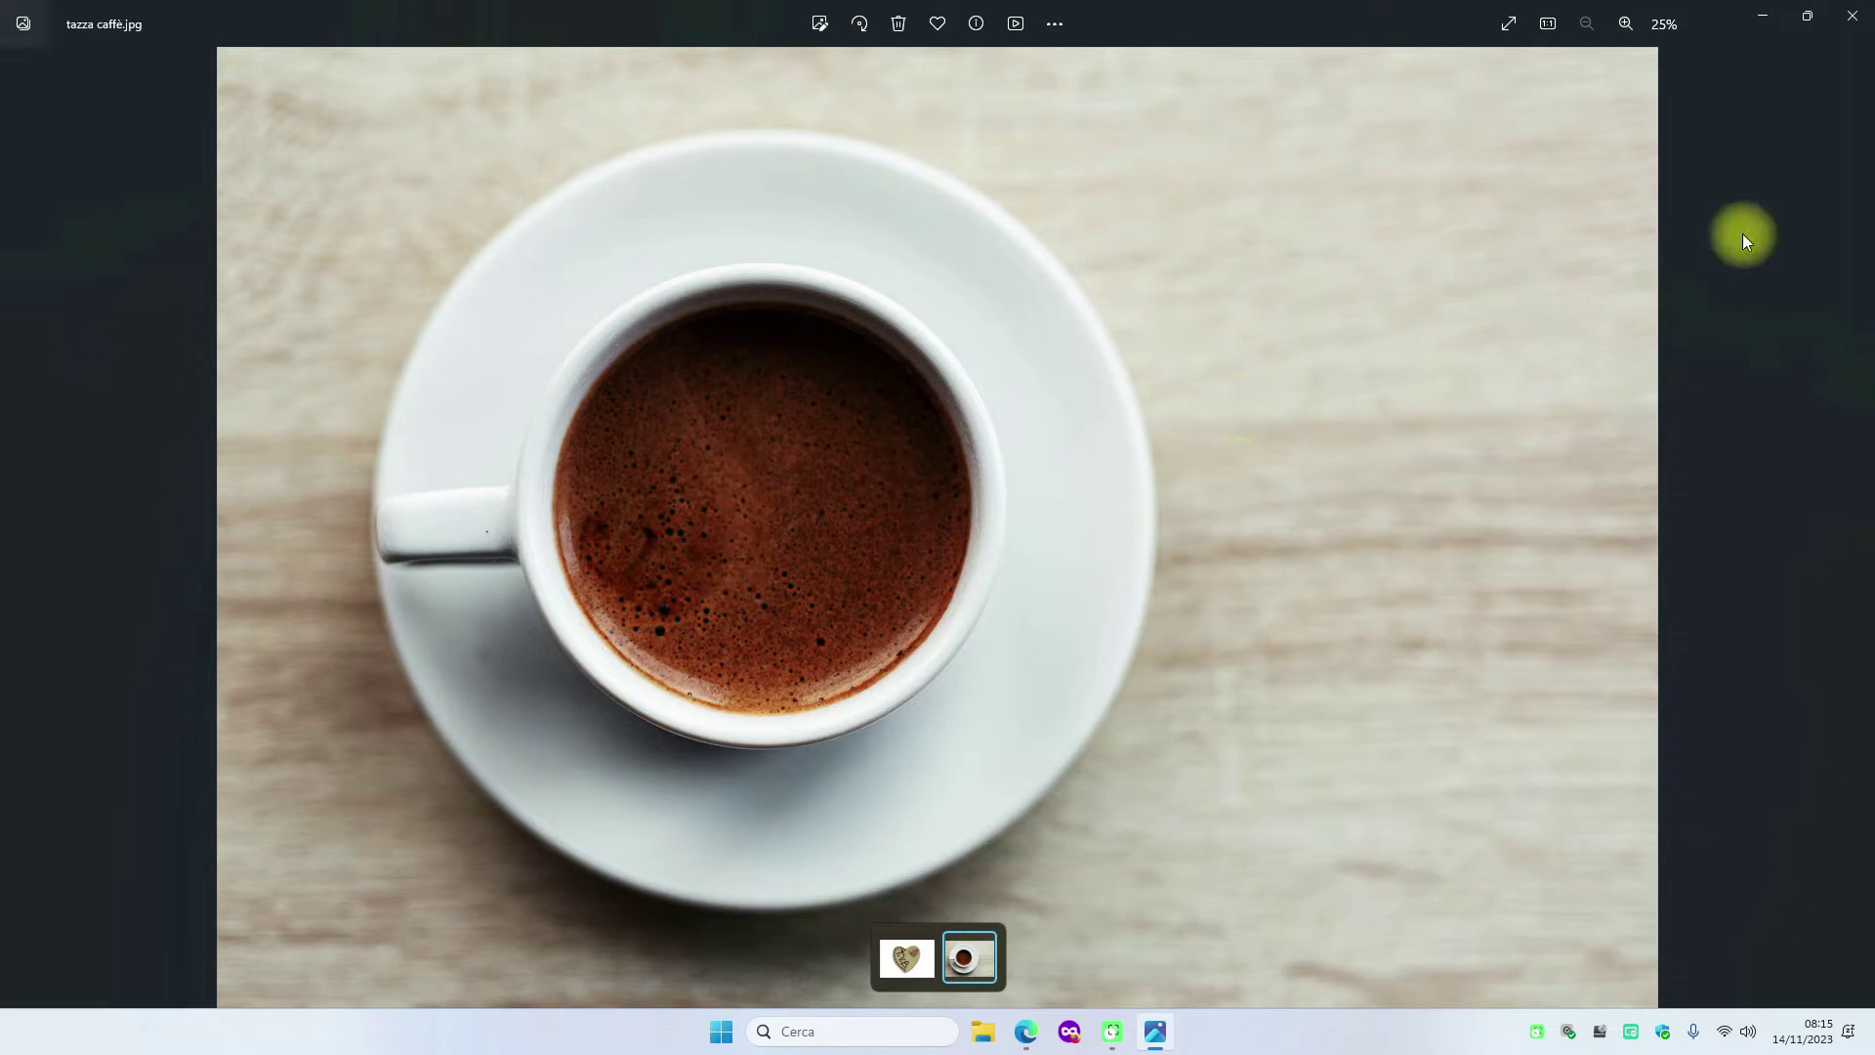
View the original tvb cioccolato and tazza caffè images from the desktop, closing each one after checking its background.
click(1852, 15)
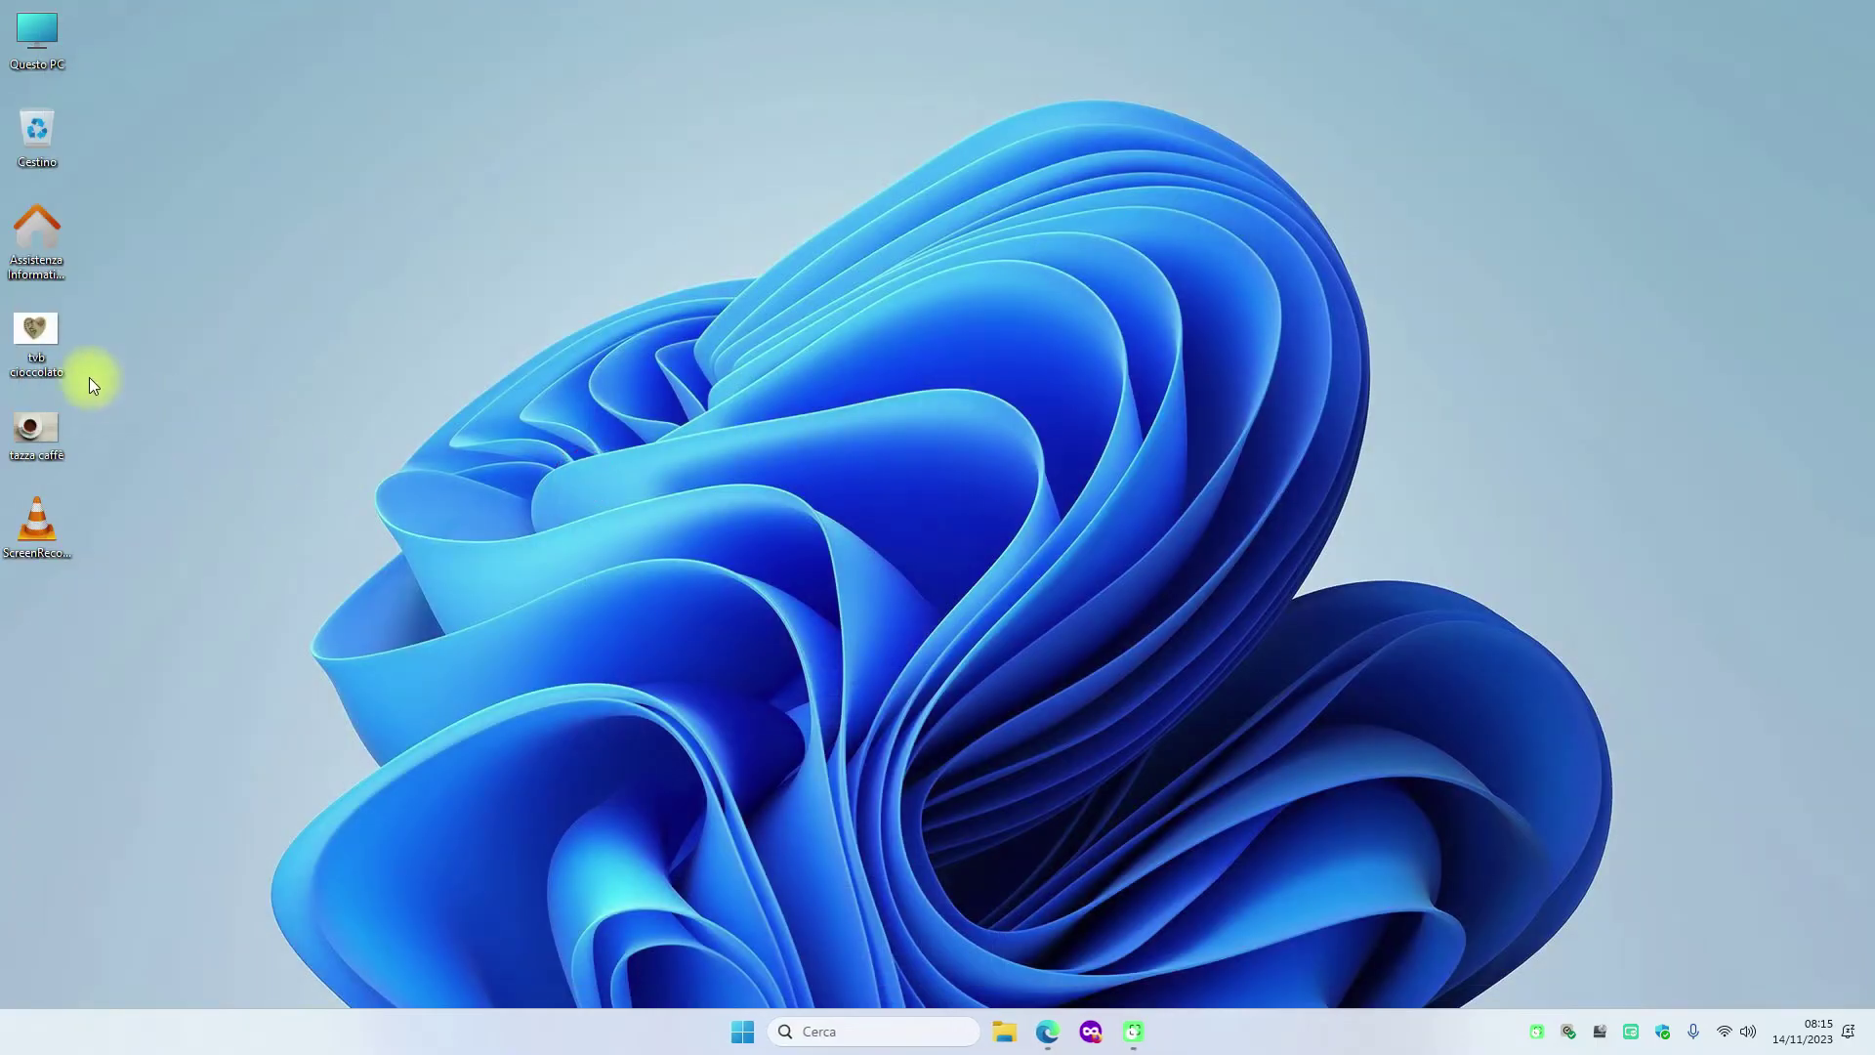
double_click(58, 340)
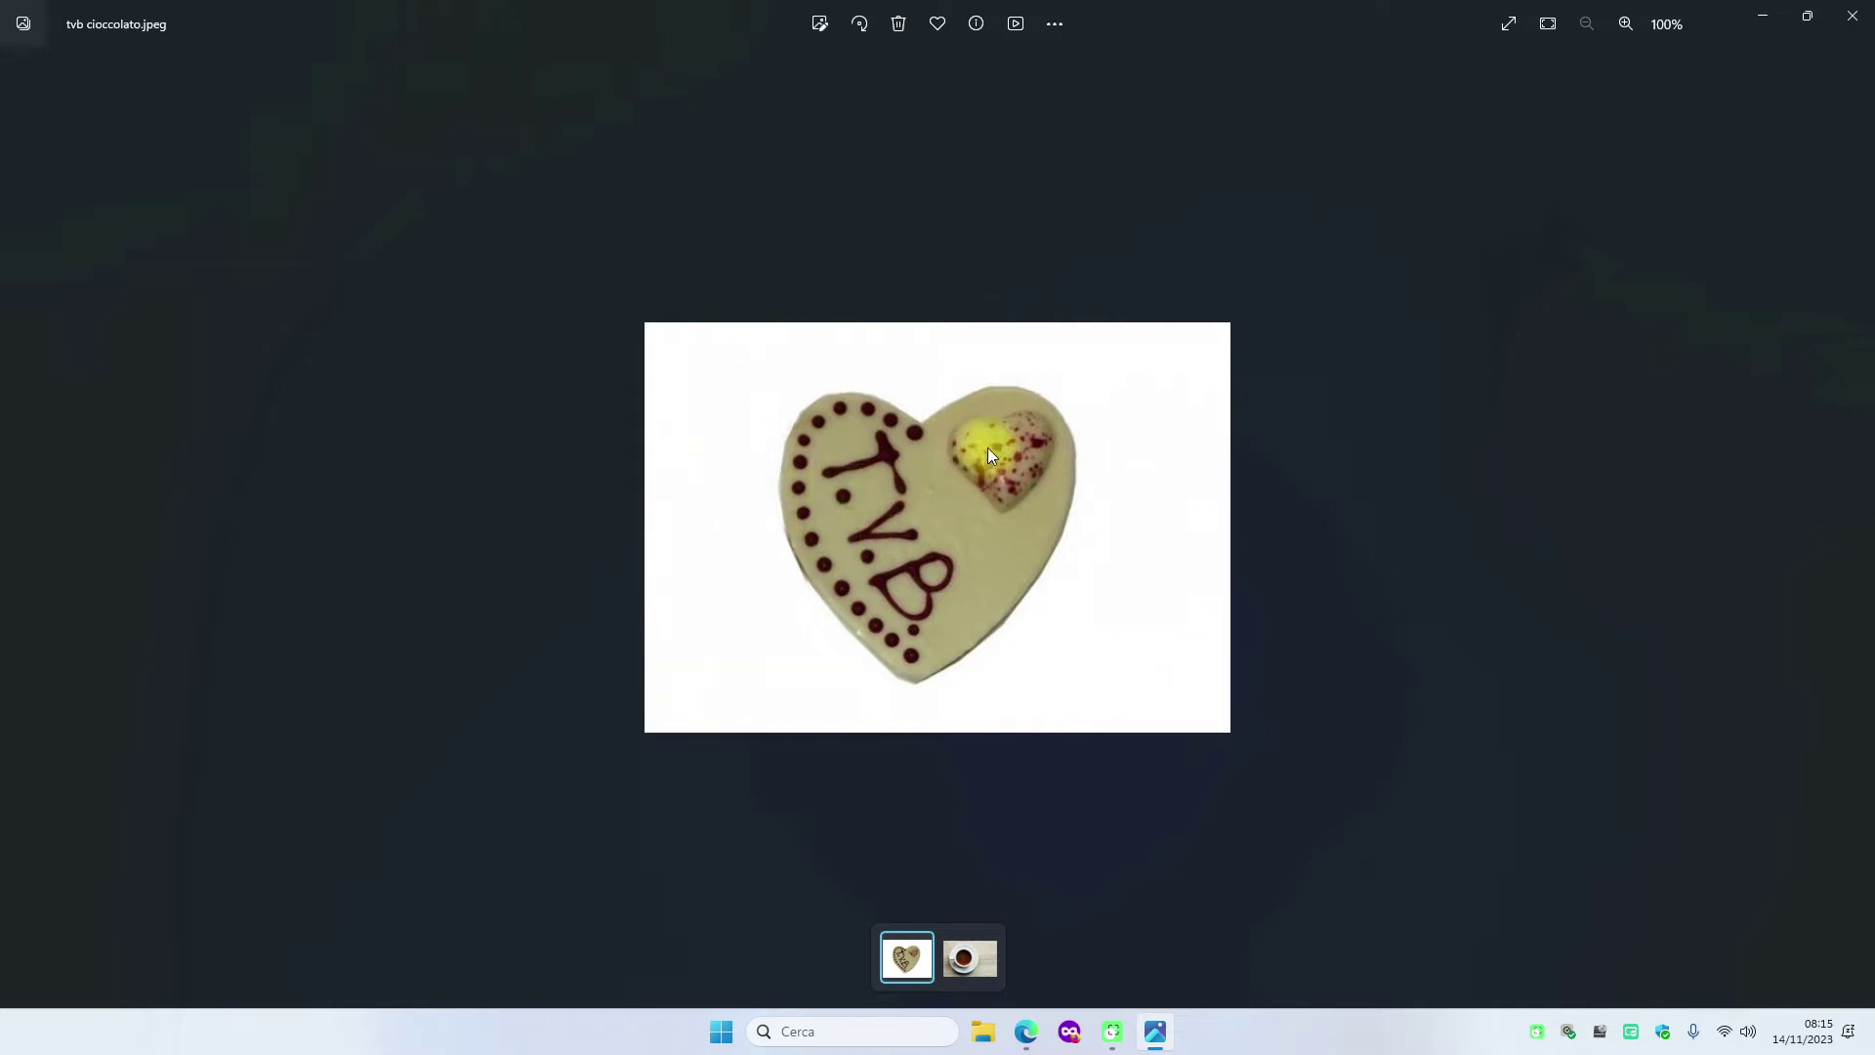
click(1853, 16)
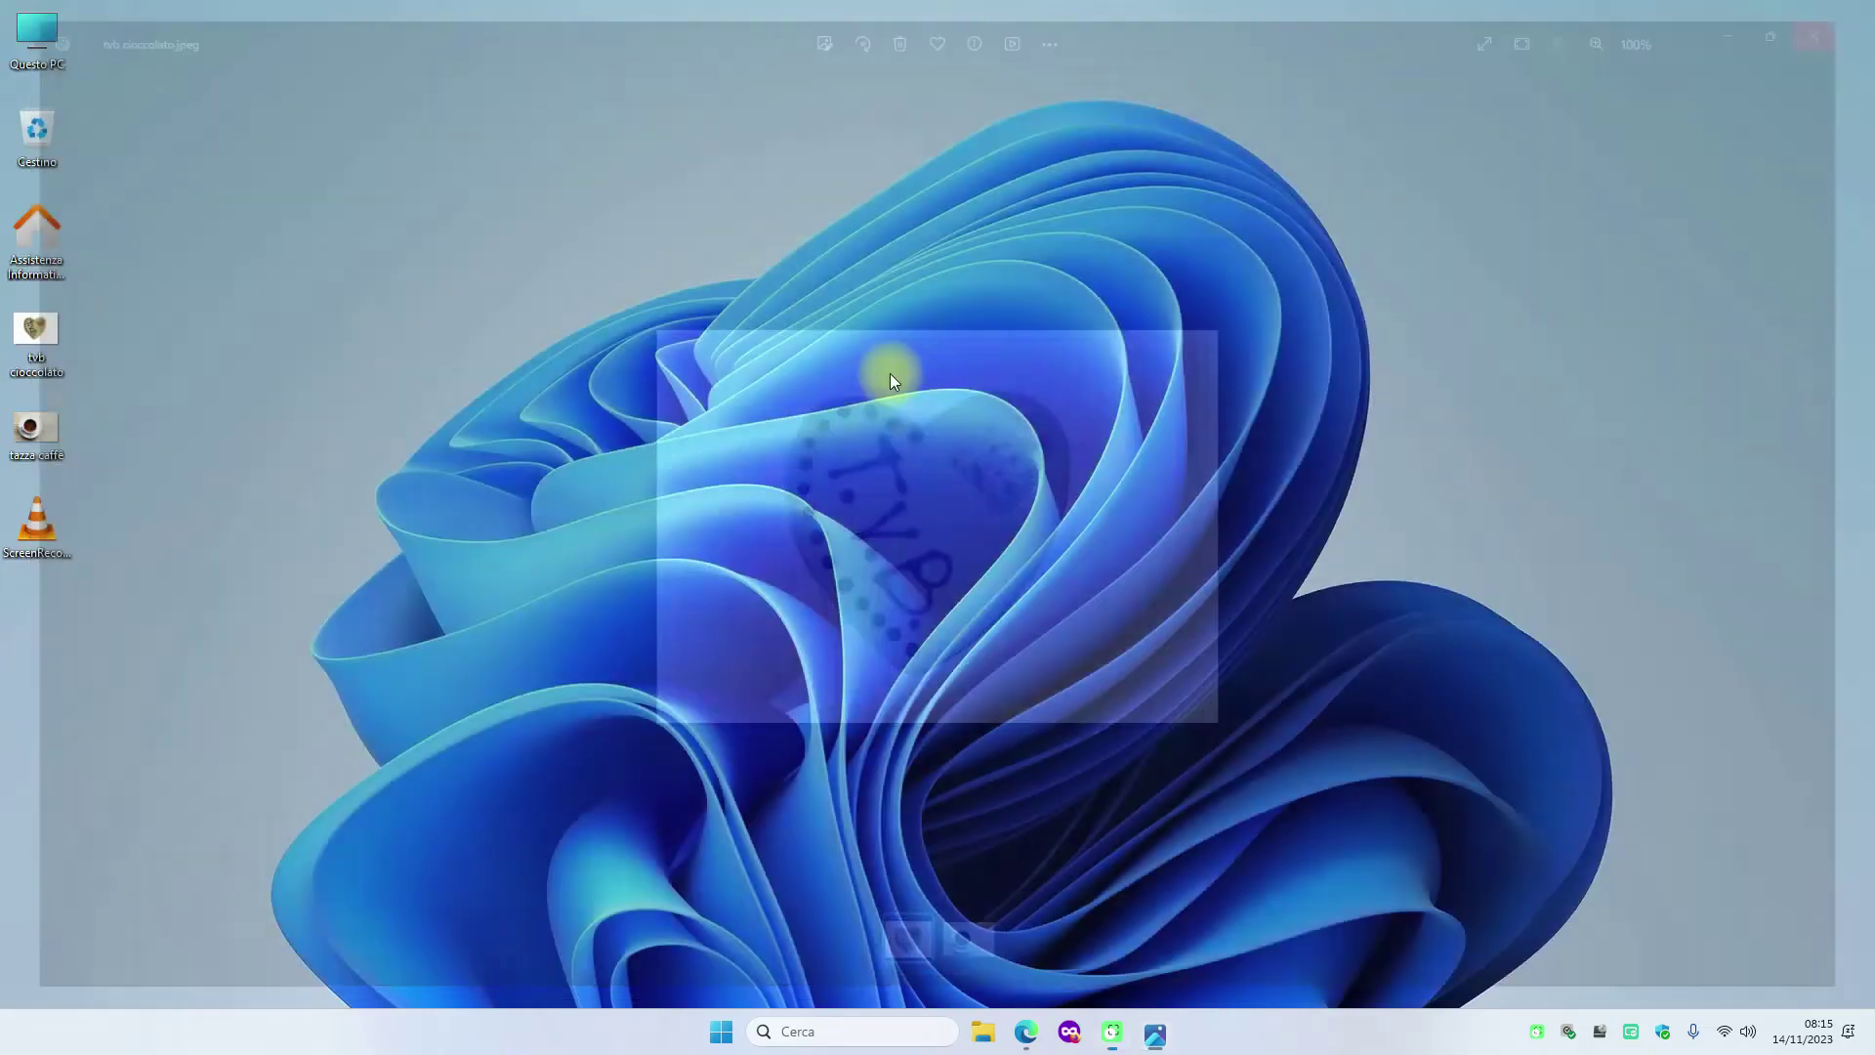
double_click(43, 428)
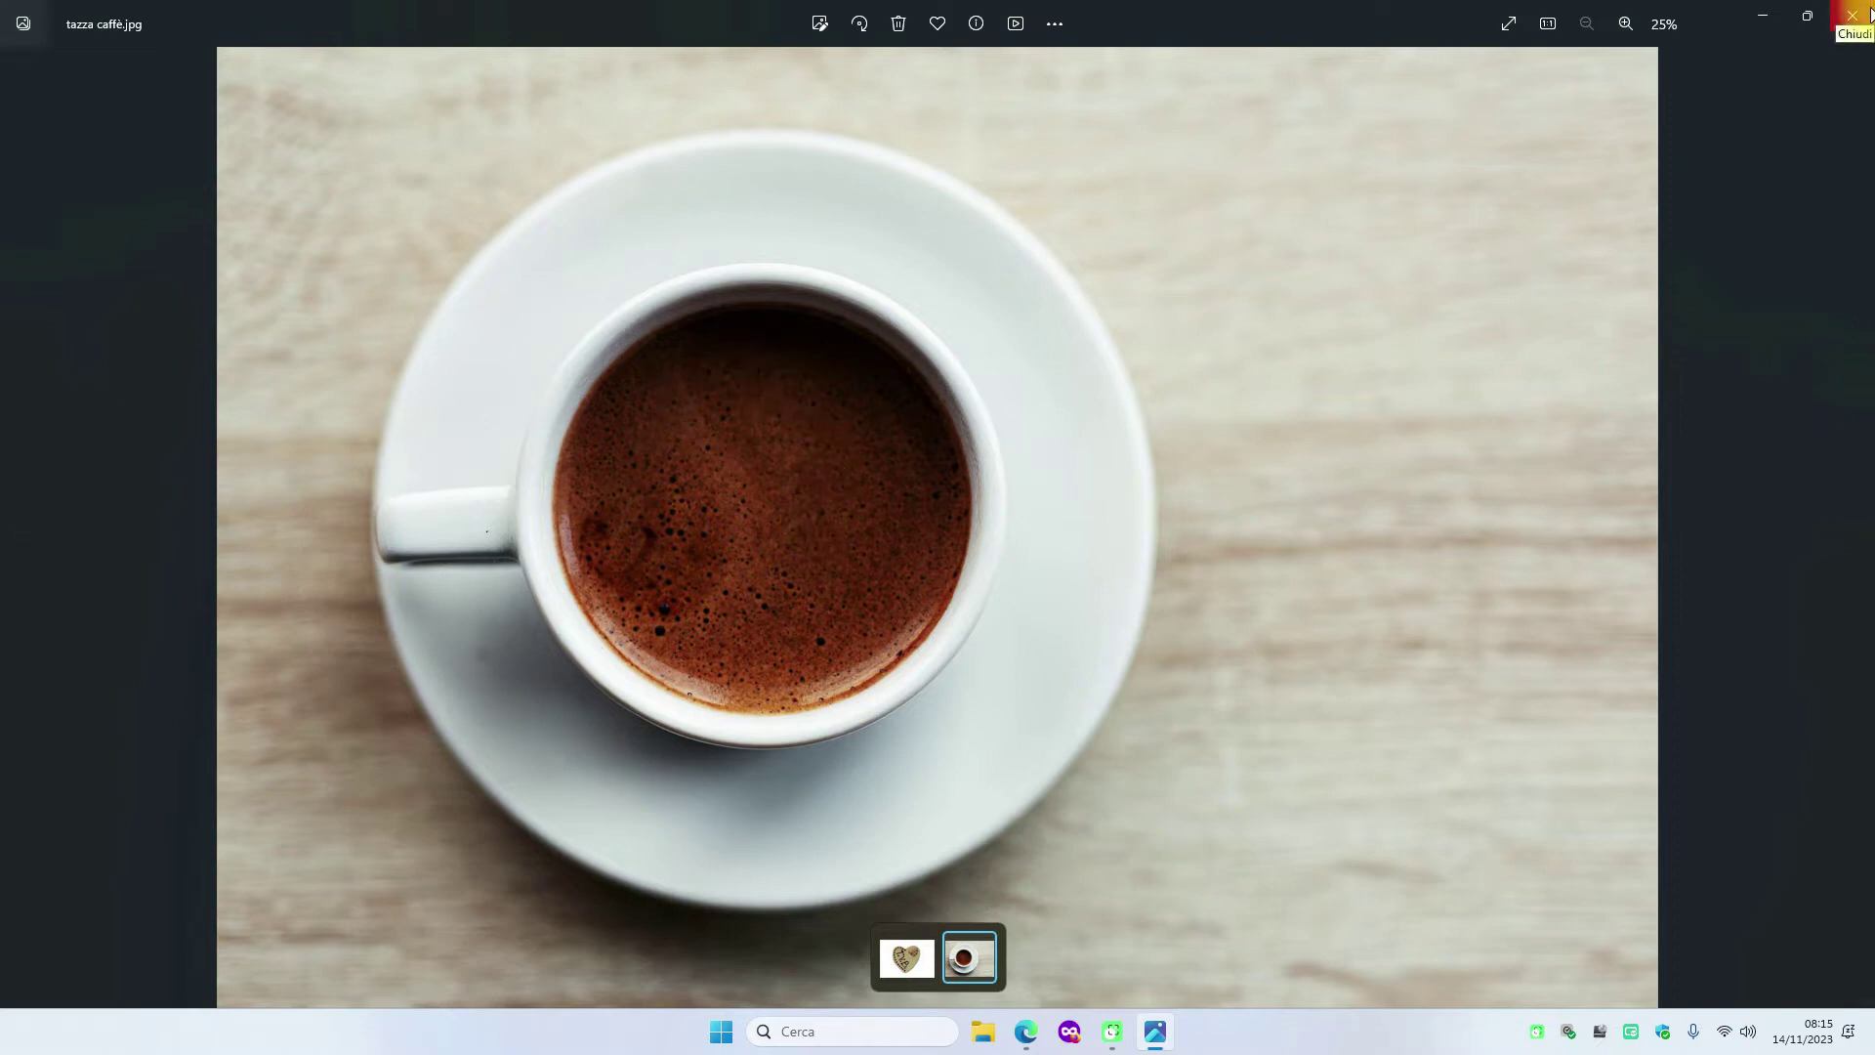
click(1852, 15)
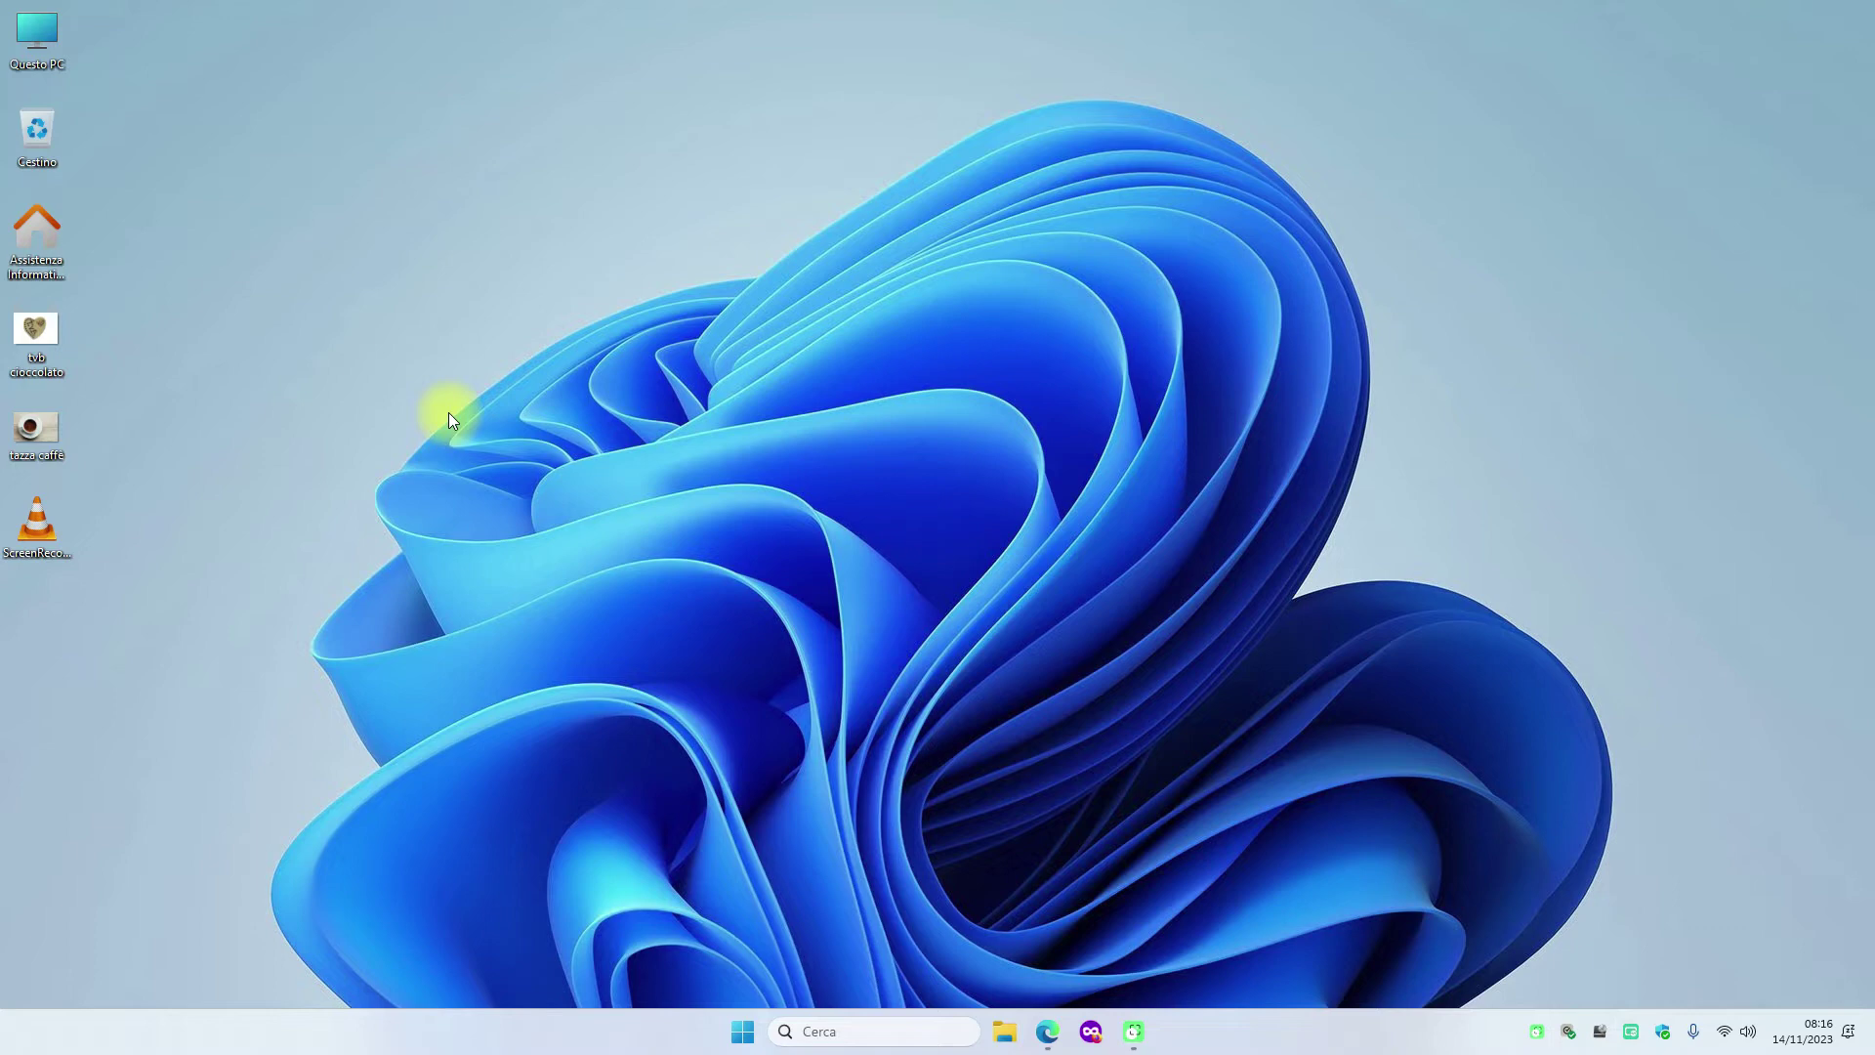
Switch to the Edge browser, open Fotor's transparent PNG maker from the search results and start creating a PNG.
click(1047, 1031)
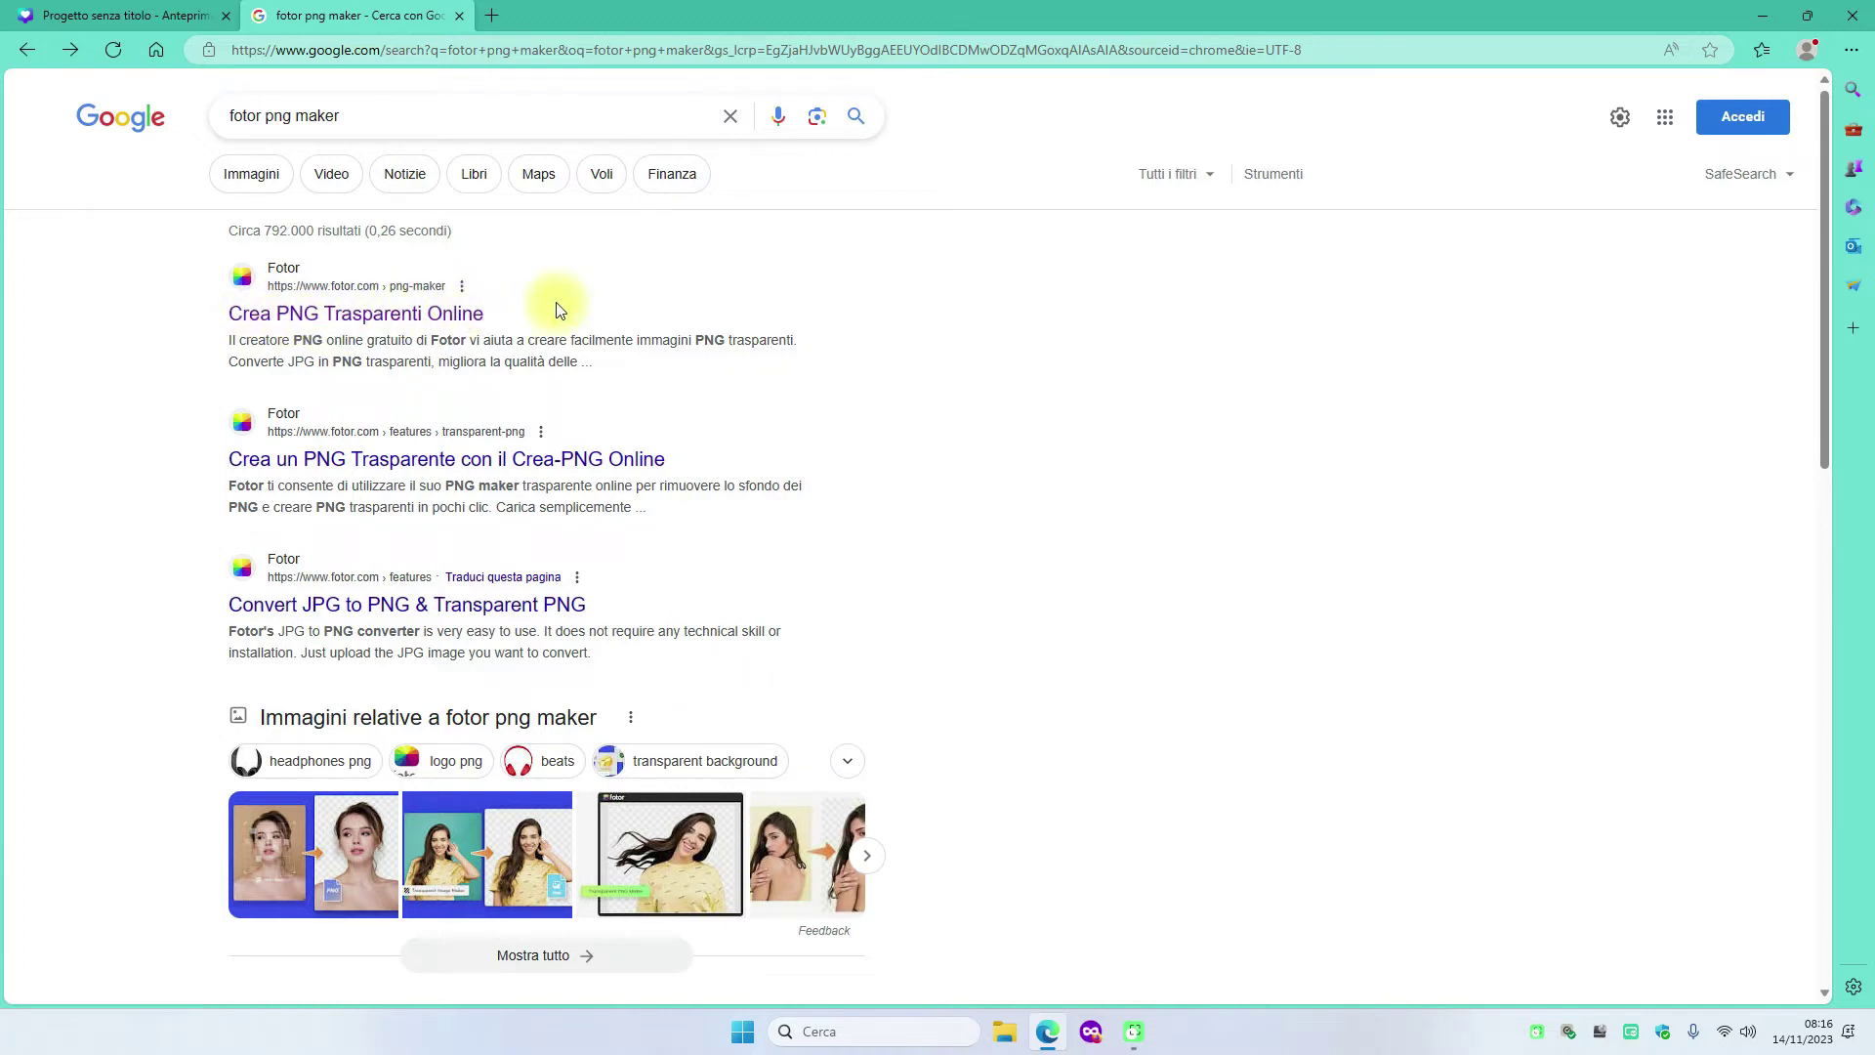
click(390, 314)
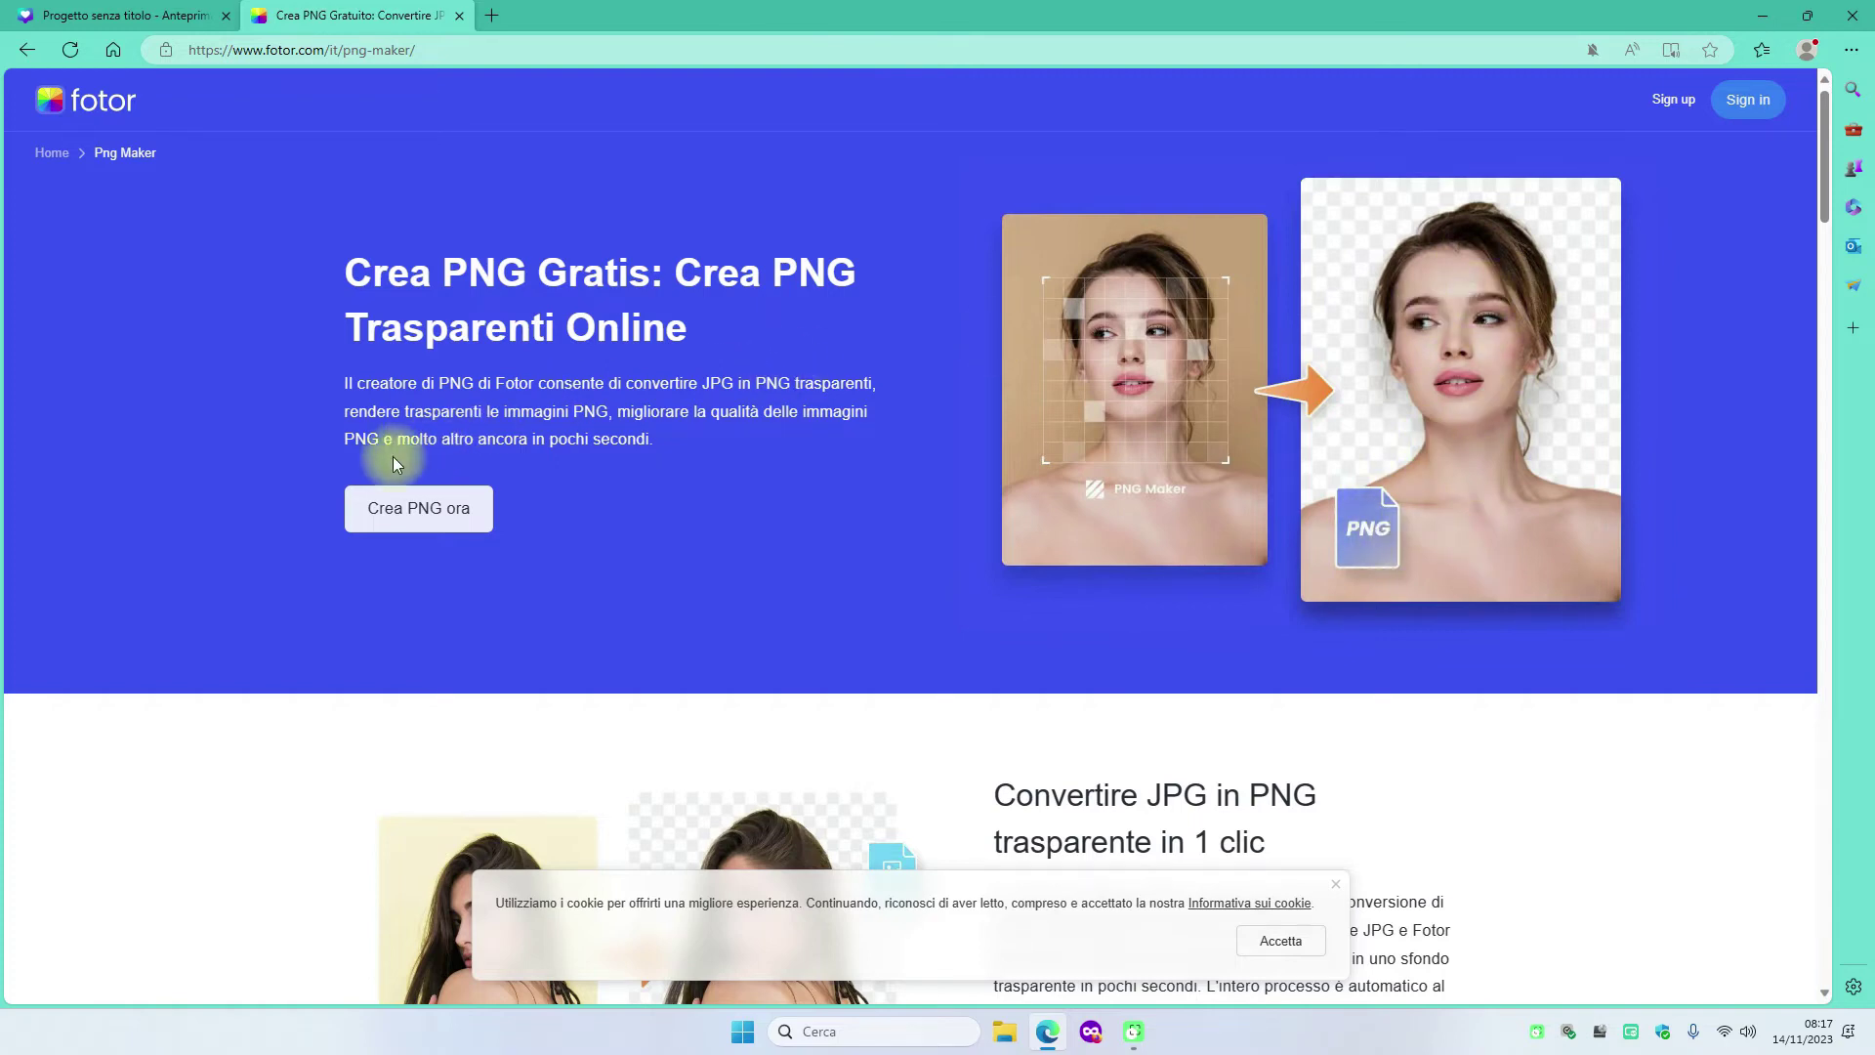
click(414, 519)
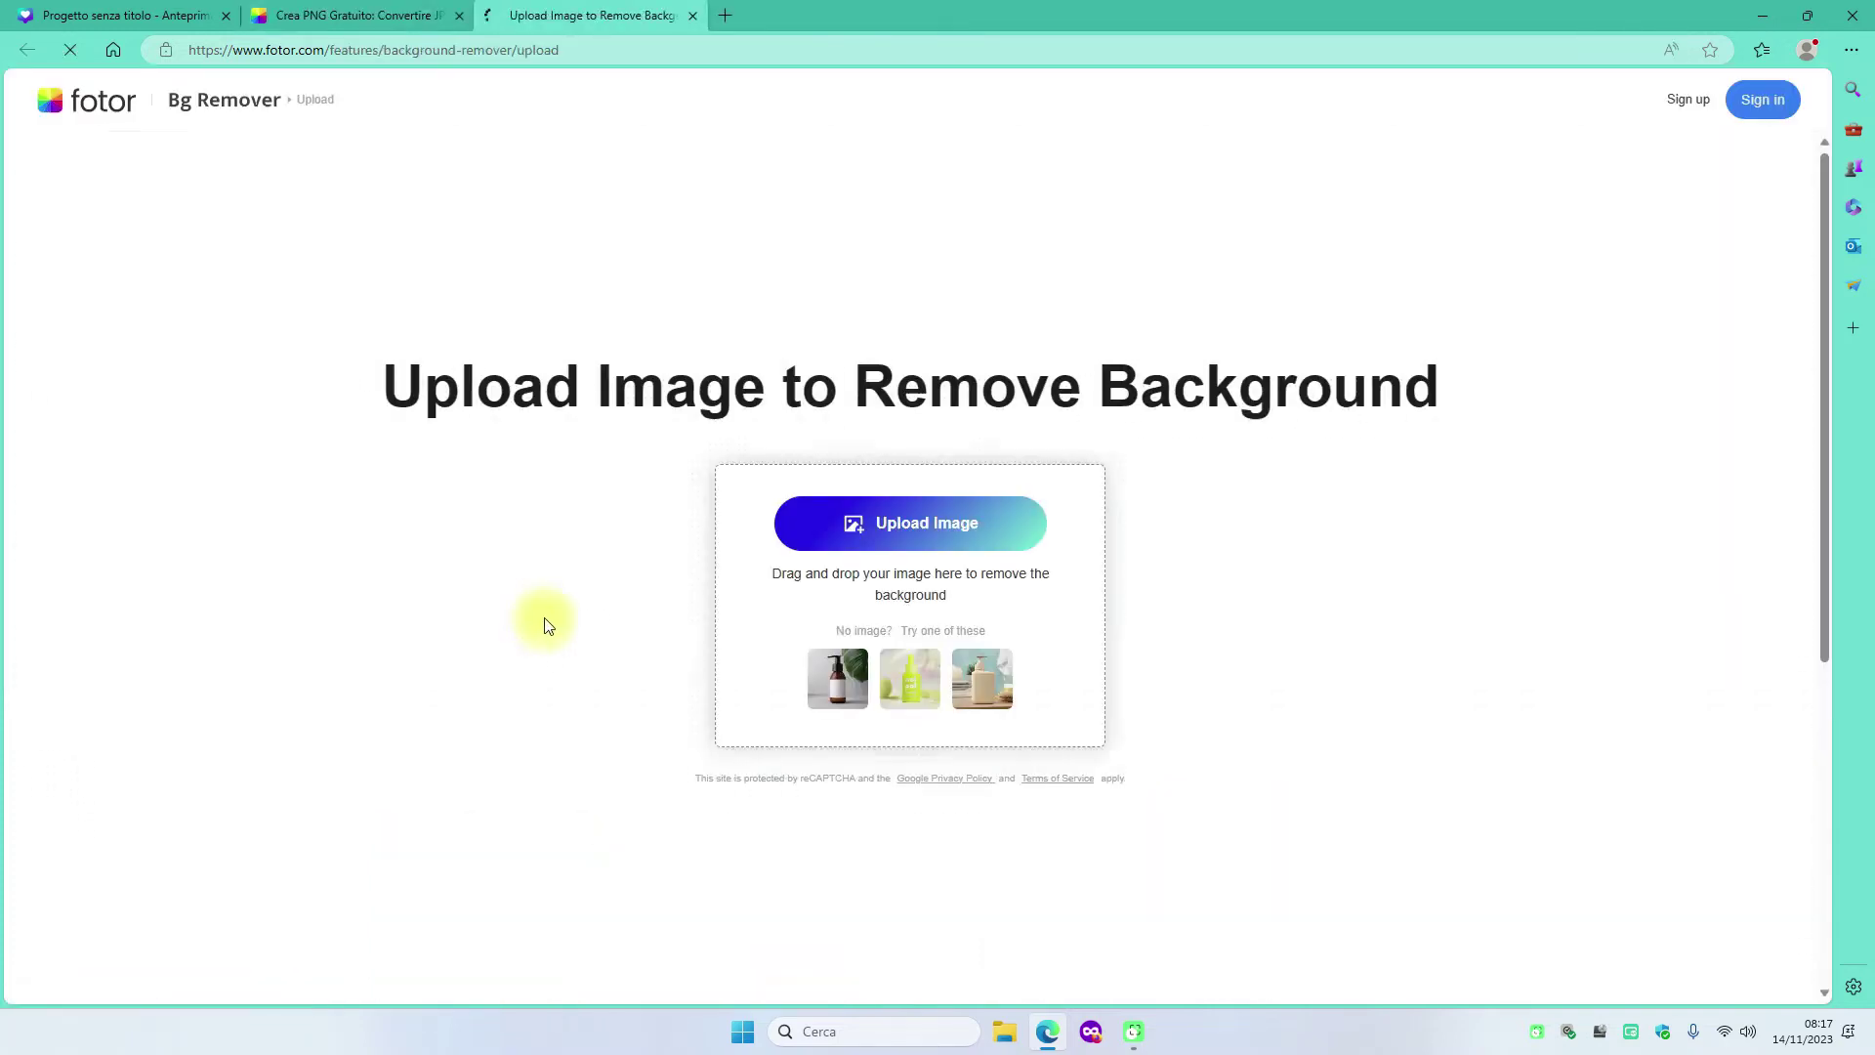
Upload the tvb cioccolato image from the Desktop folder to Fotor's background remover.
click(913, 528)
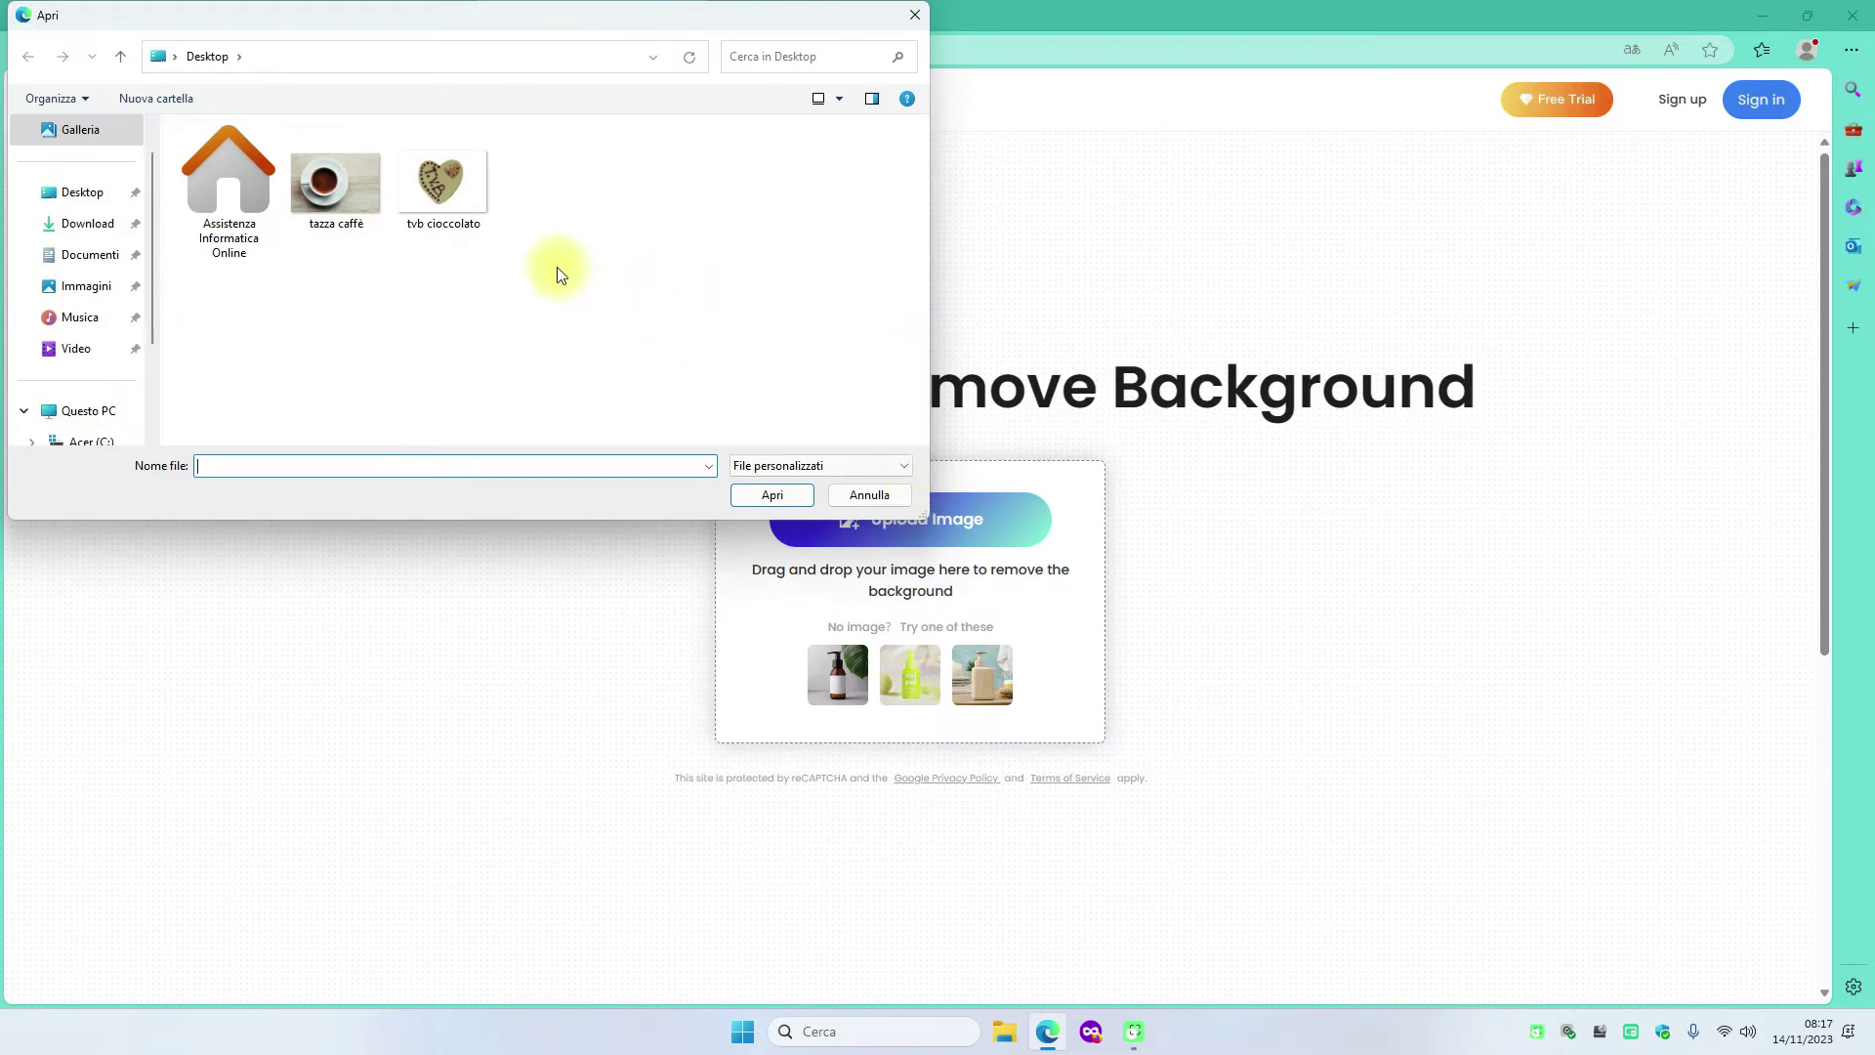
click(437, 182)
click(752, 500)
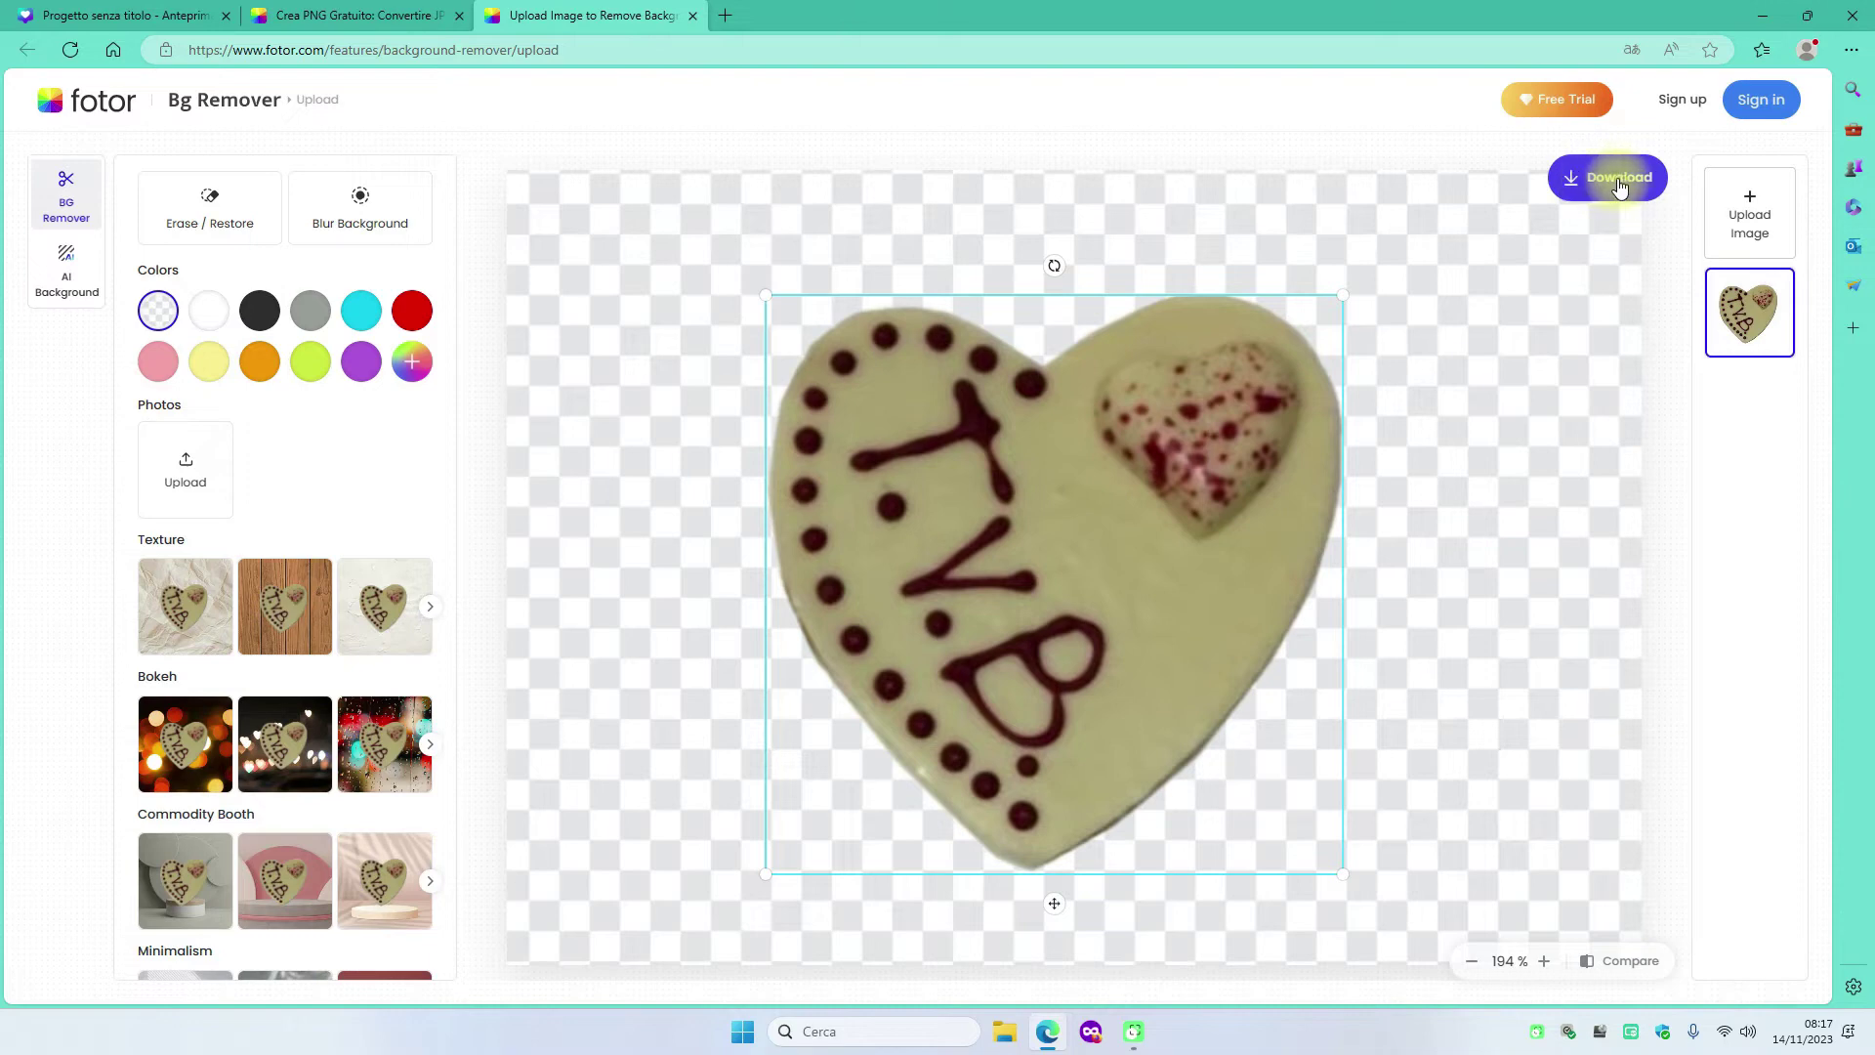
Download the background-free heart as a Preview Image at 500 x 350 px.
click(1617, 190)
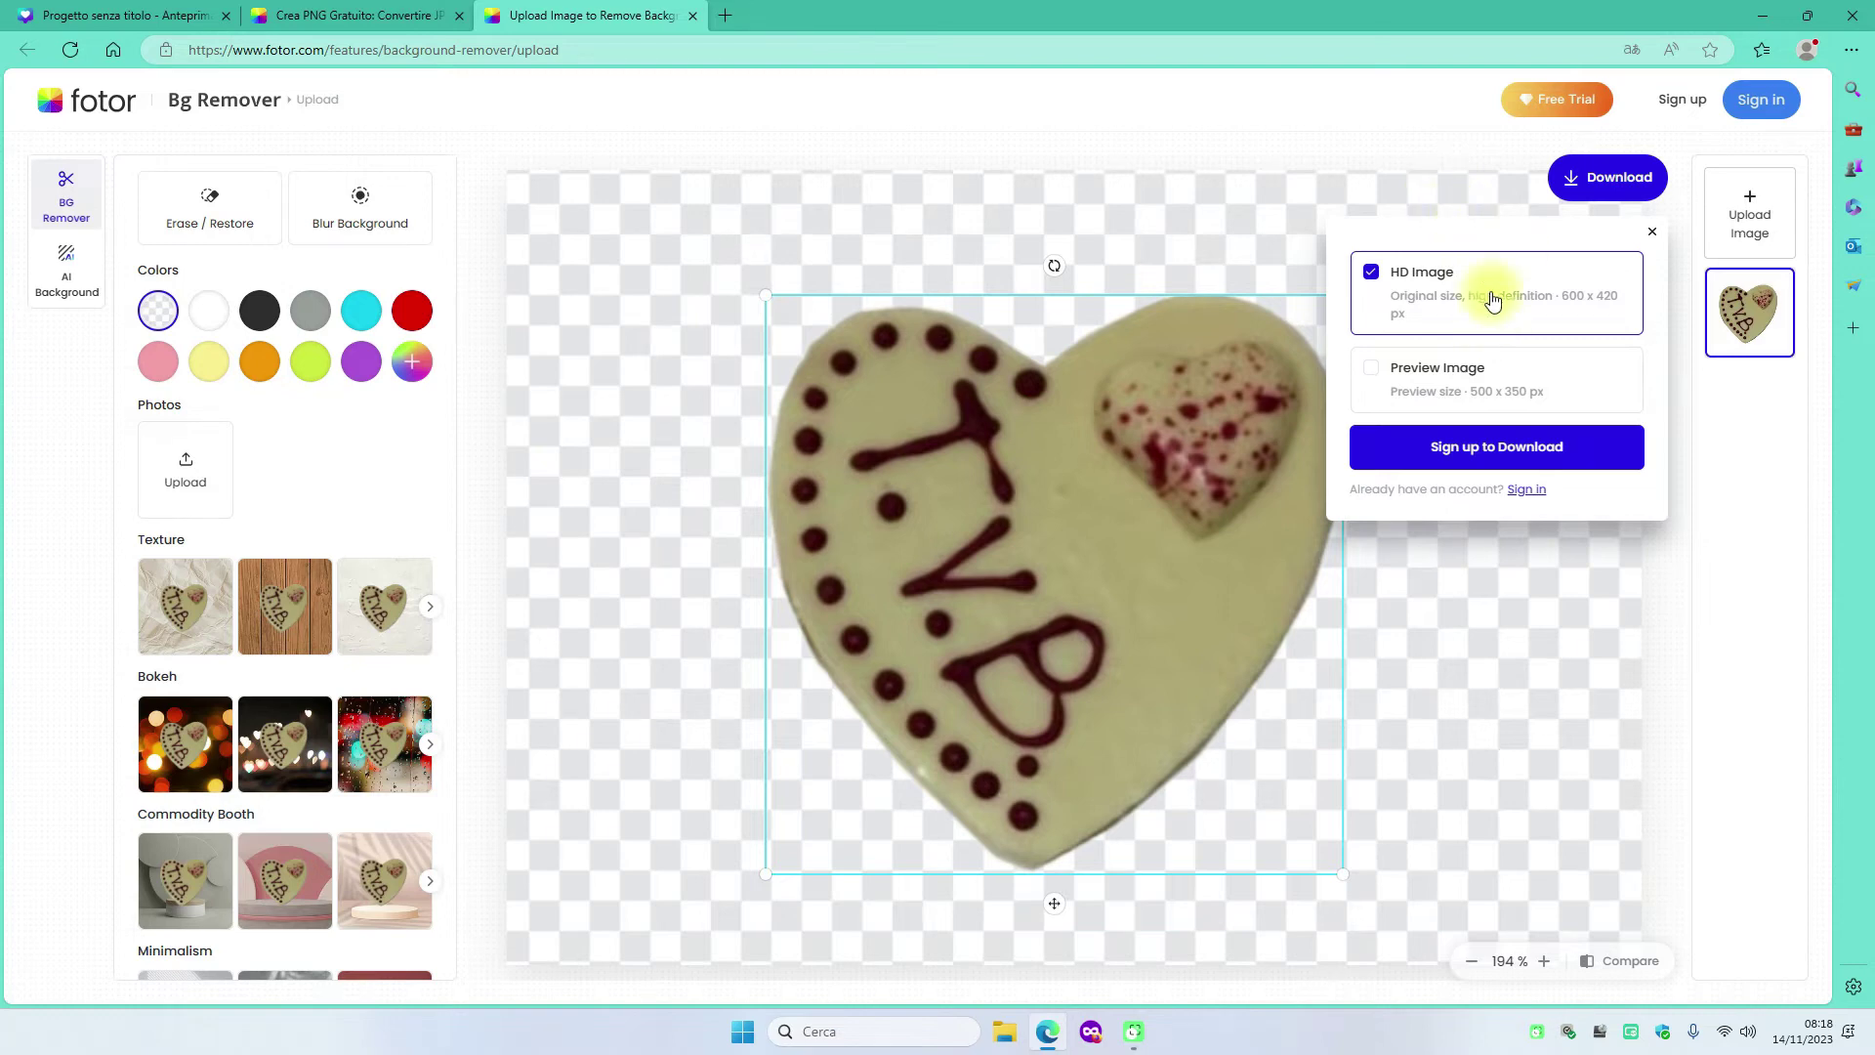
click(1397, 381)
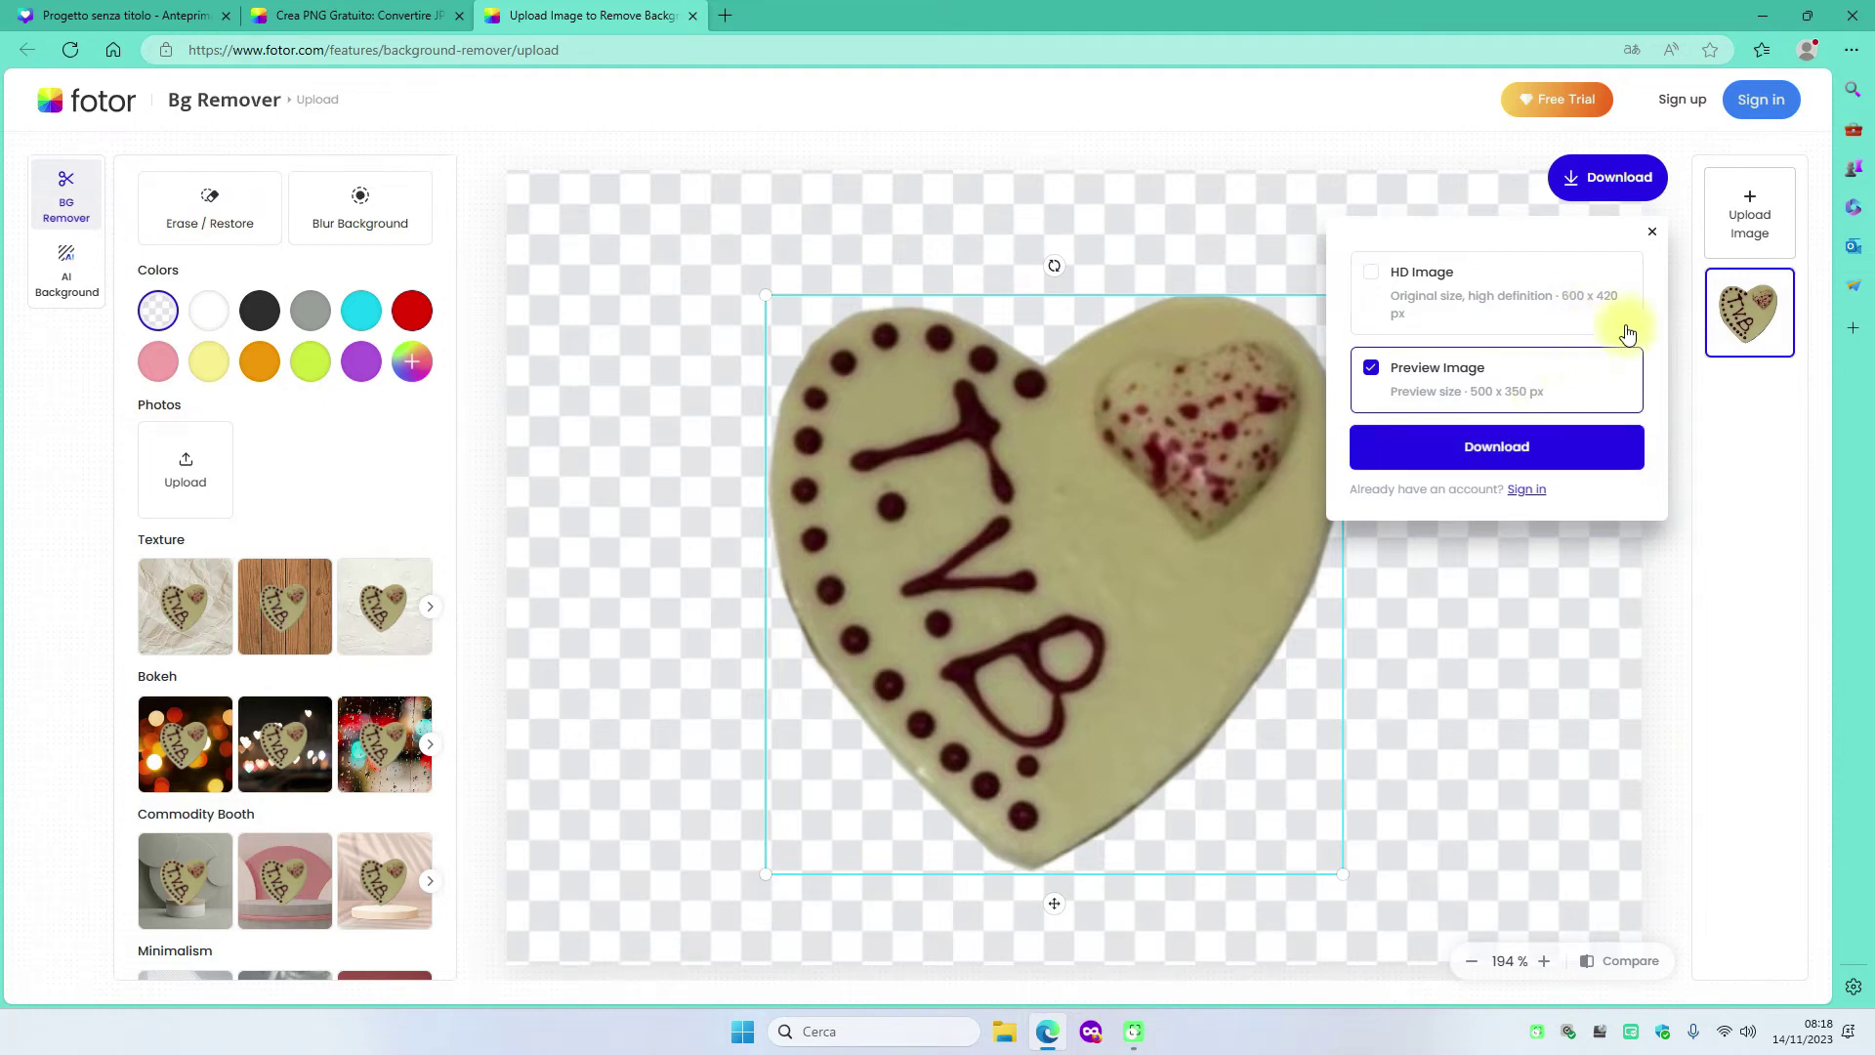
click(1508, 463)
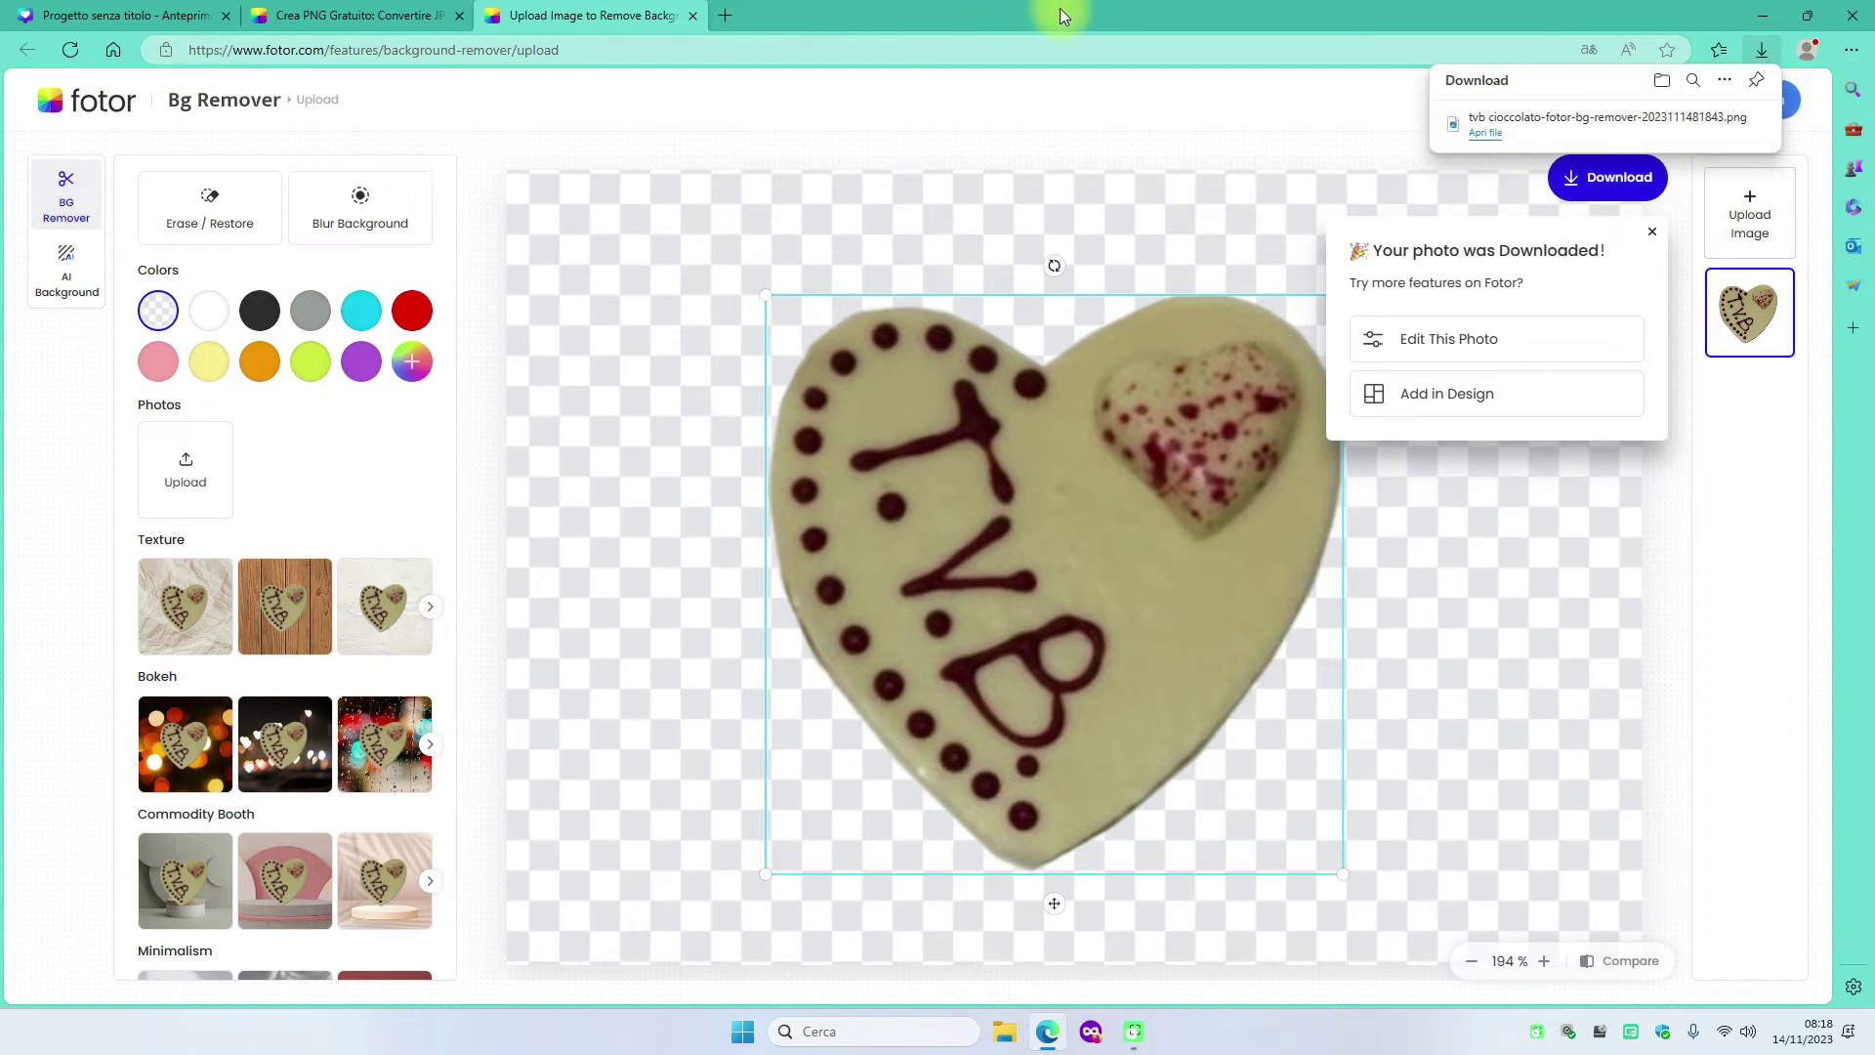
Return to the desktop and group the original heart image, its background-free PNG and the tazza caffè image in a free area.
click(1762, 14)
drag(21, 630, 92, 342)
drag(399, 354, 772, 142)
drag(113, 314, 690, 152)
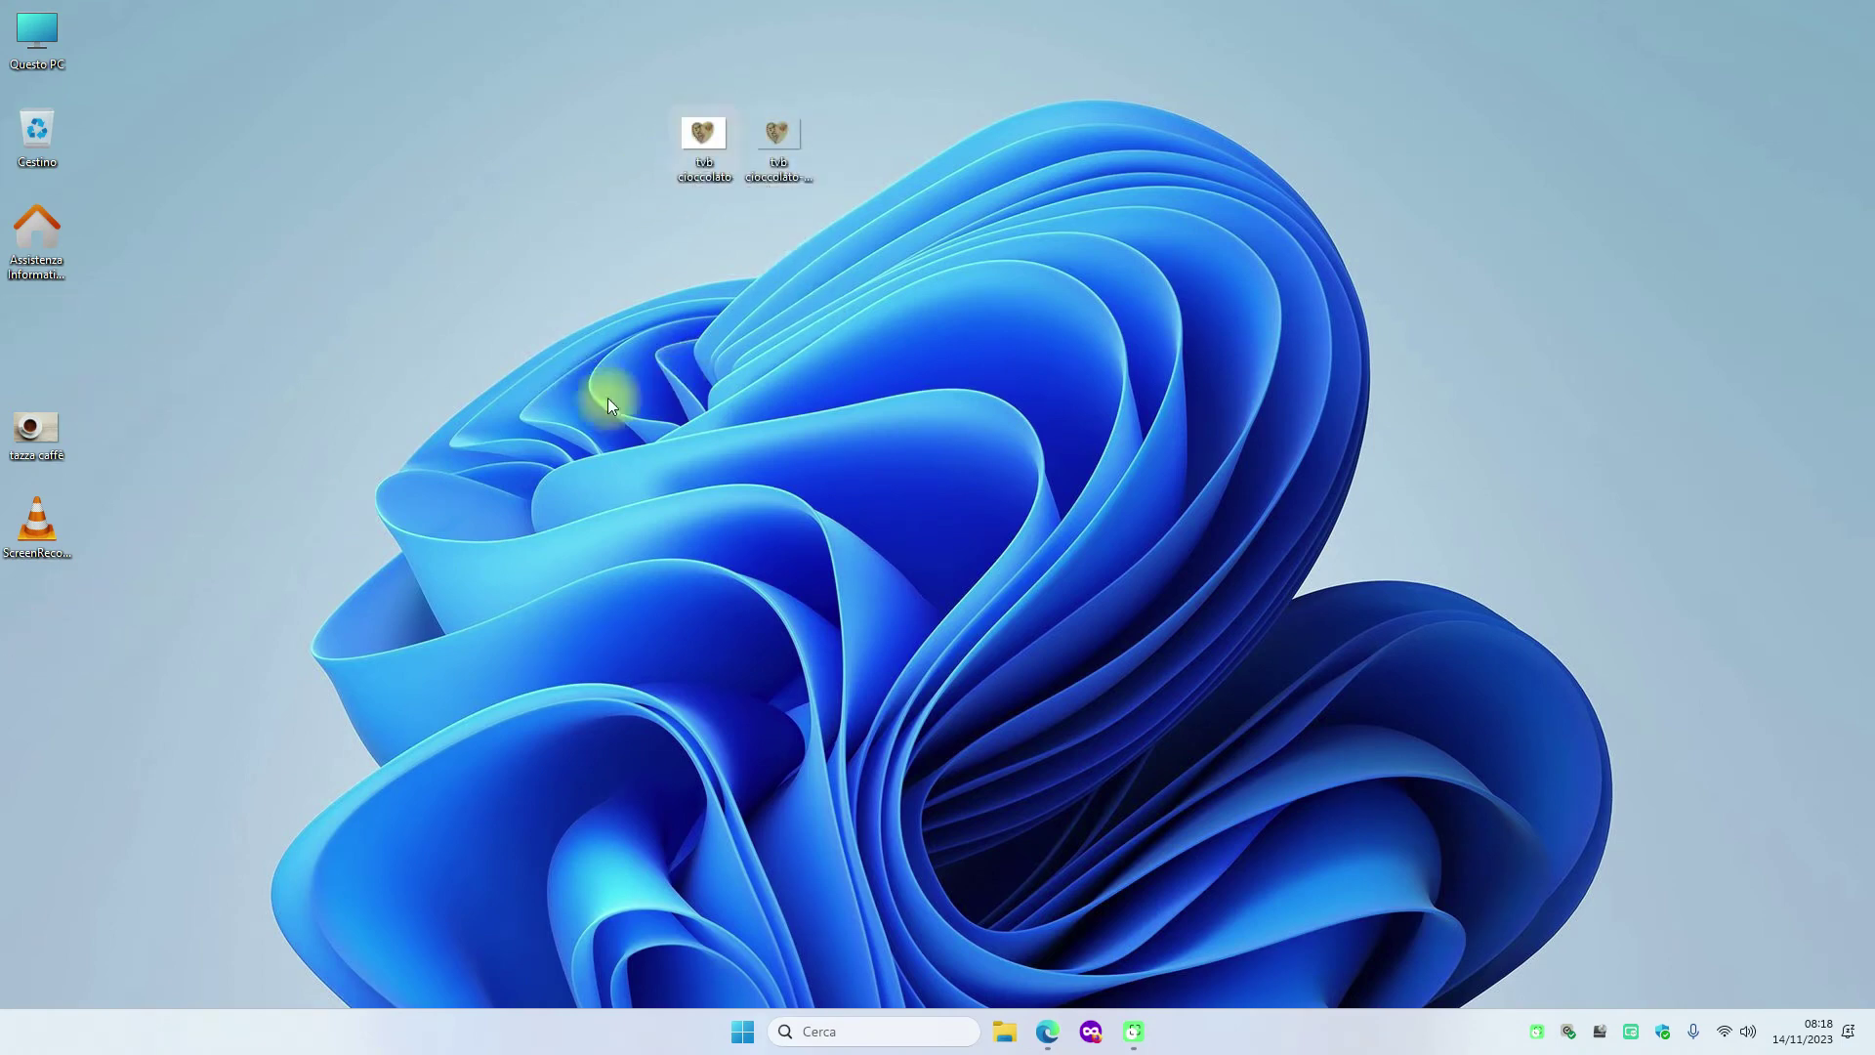
drag(36, 428, 703, 234)
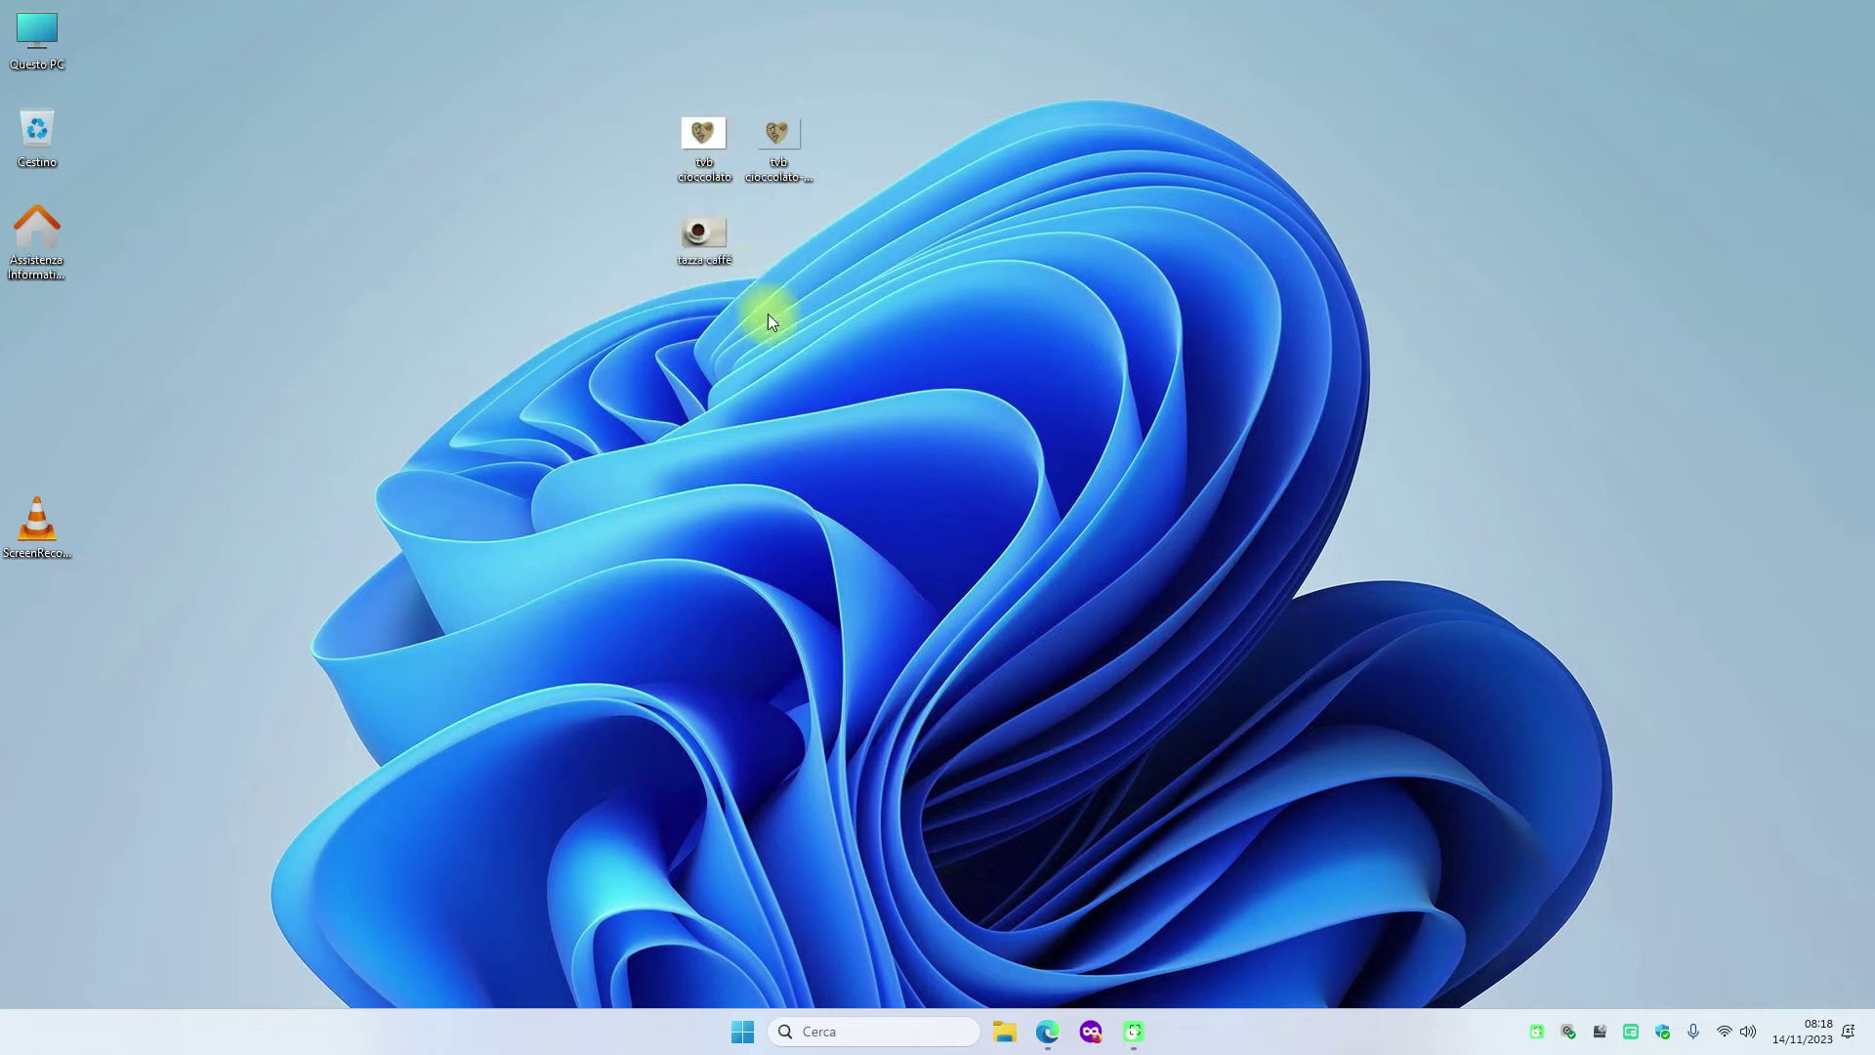
Examine the tazza caffè photo, the original tvb cioccolato JPEG and the background-free PNG one after another.
double_click(714, 234)
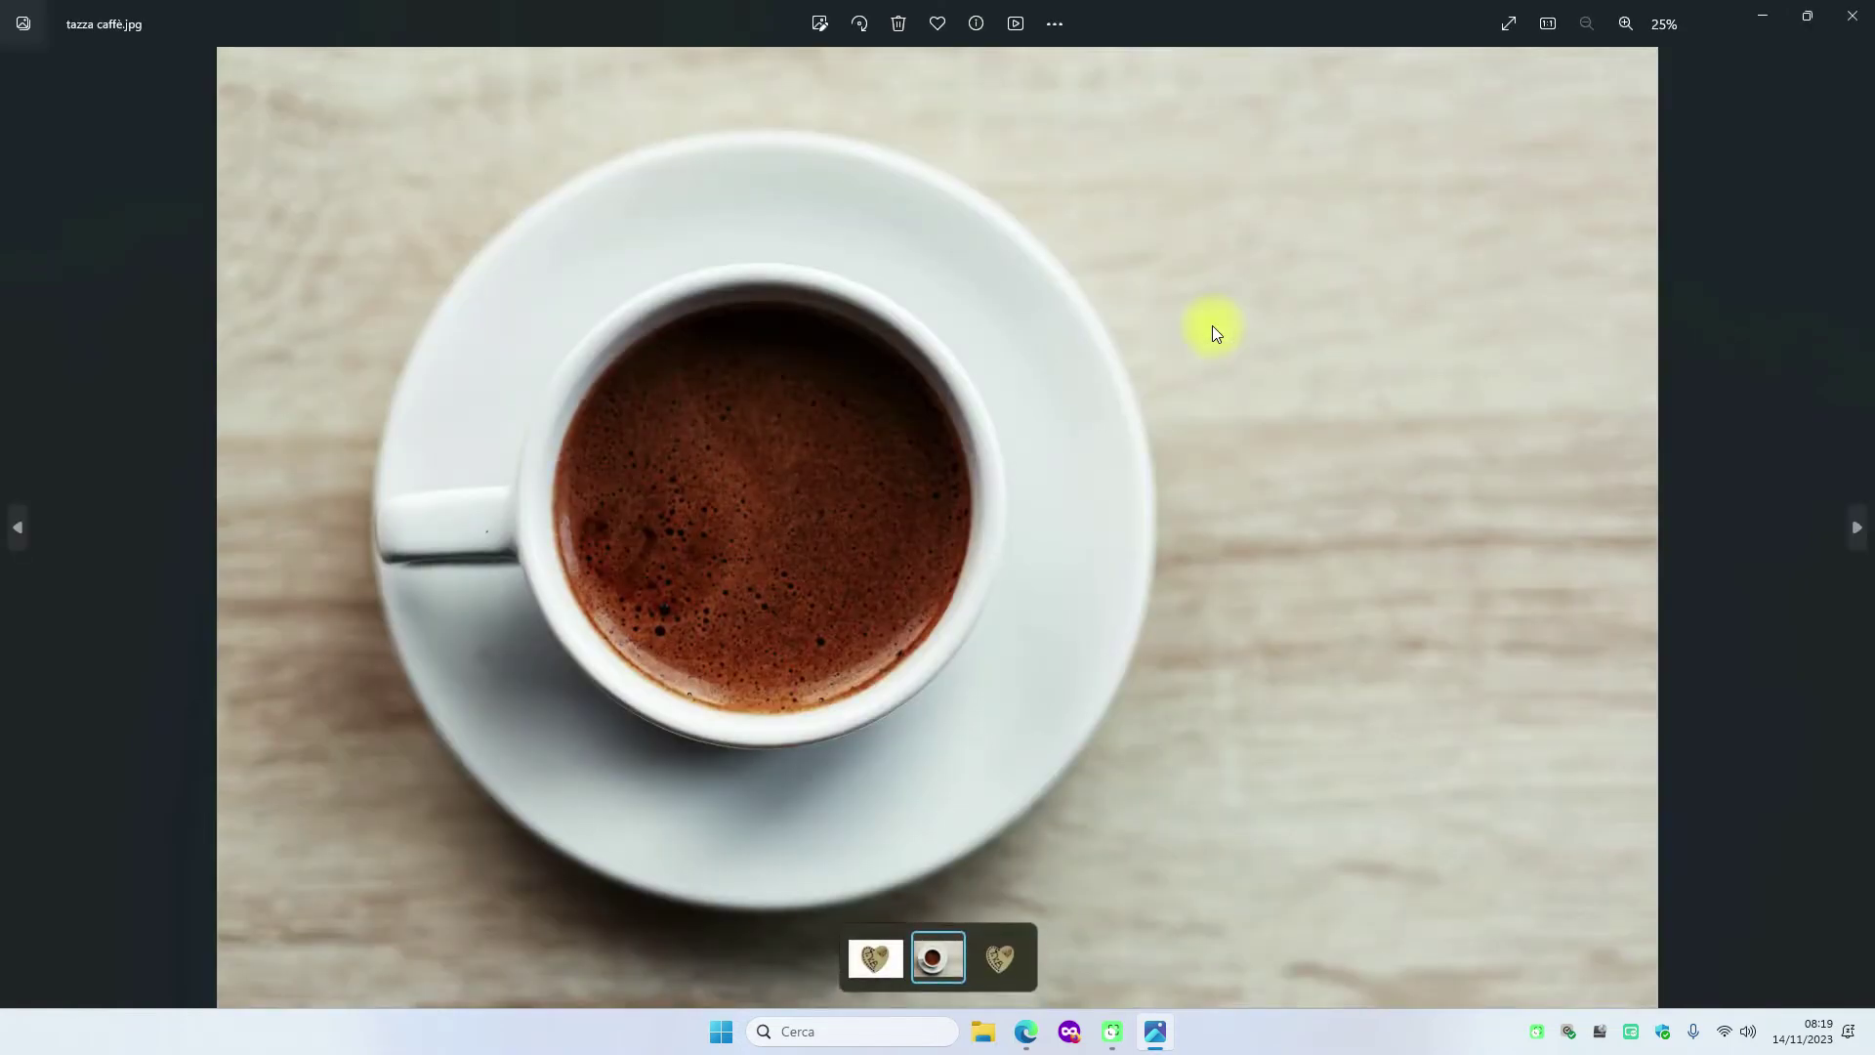
click(1849, 17)
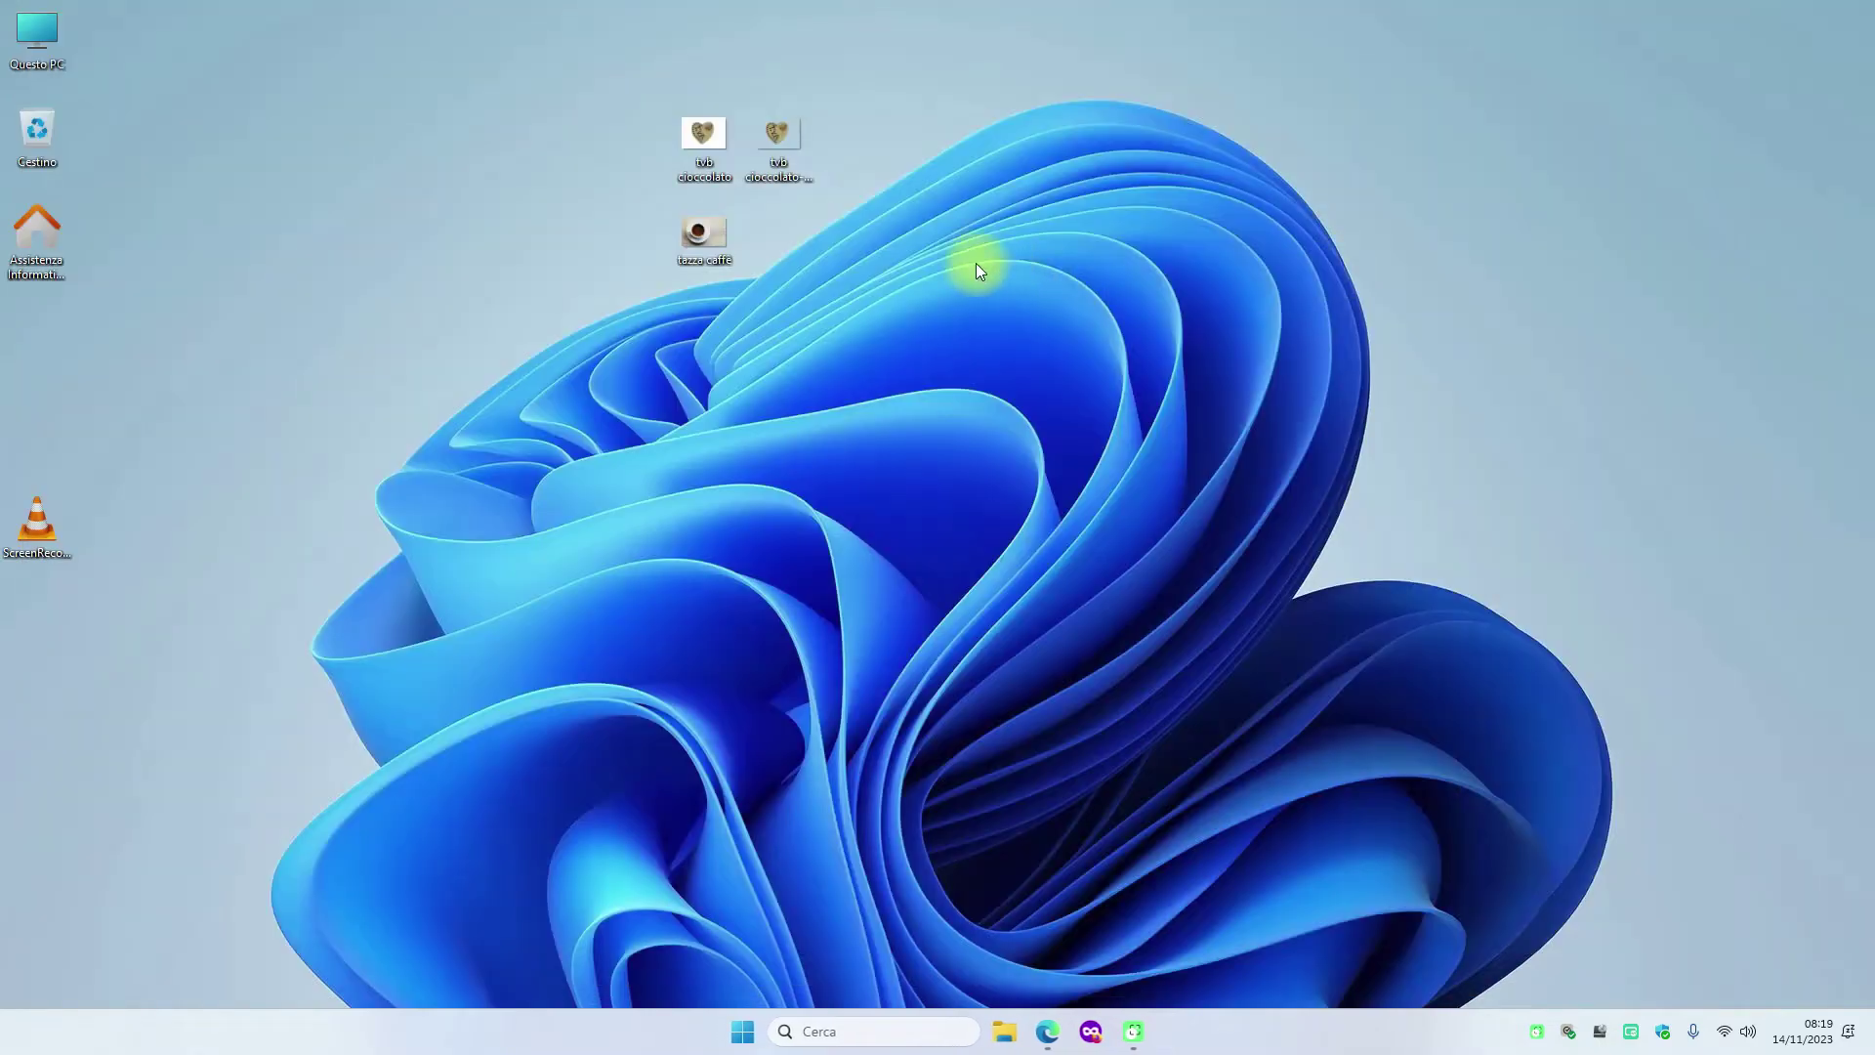
double_click(699, 127)
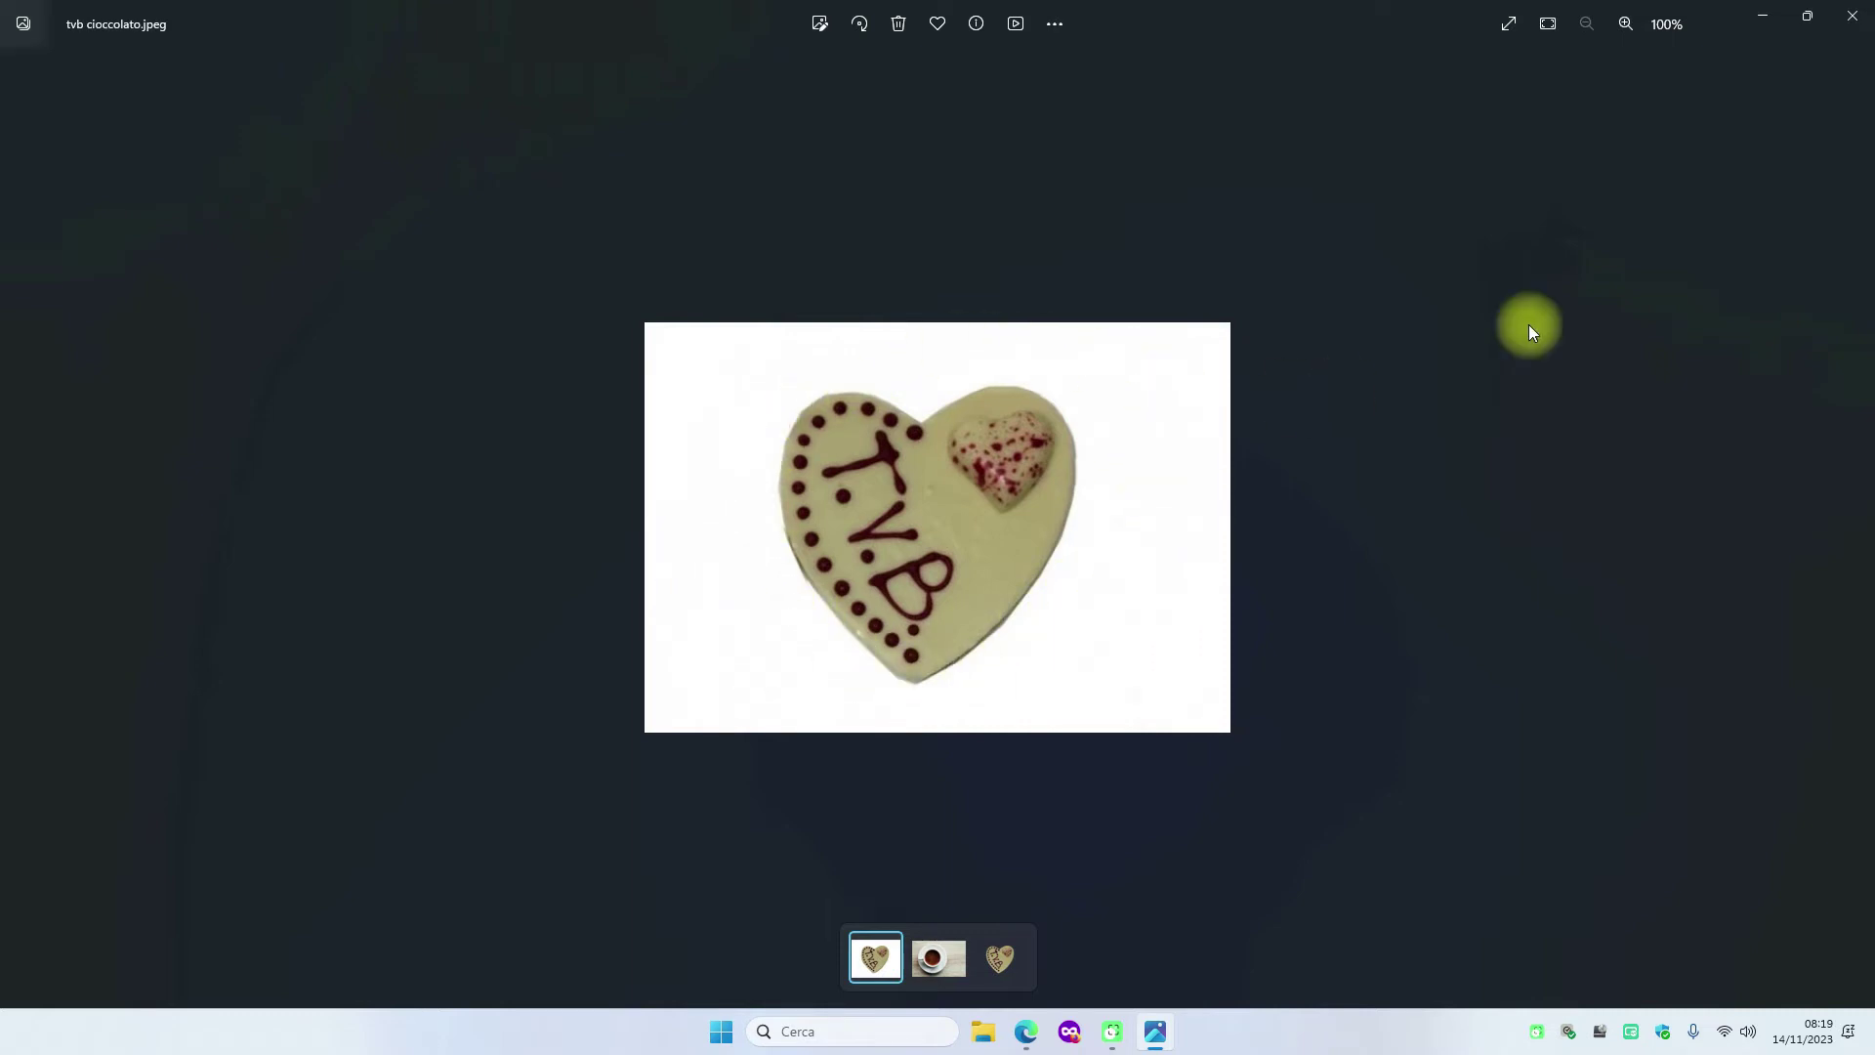
click(1848, 19)
double_click(777, 137)
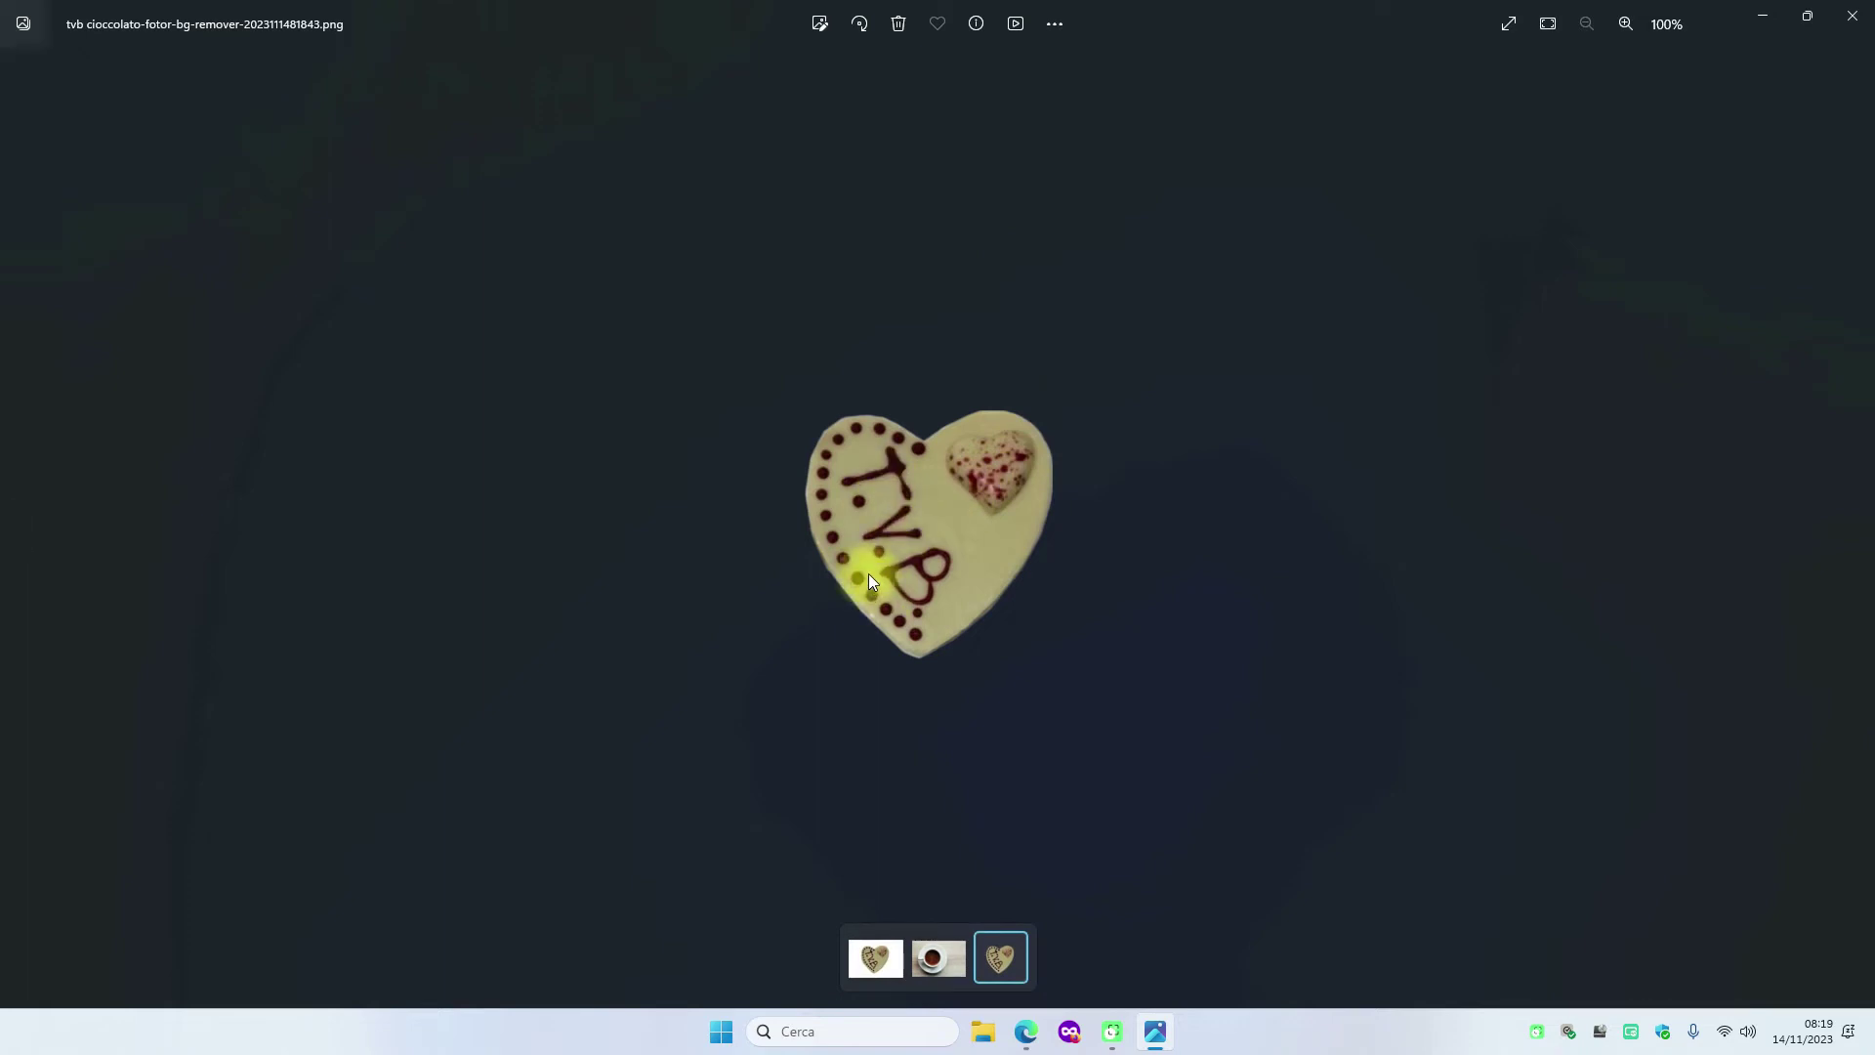
click(1853, 15)
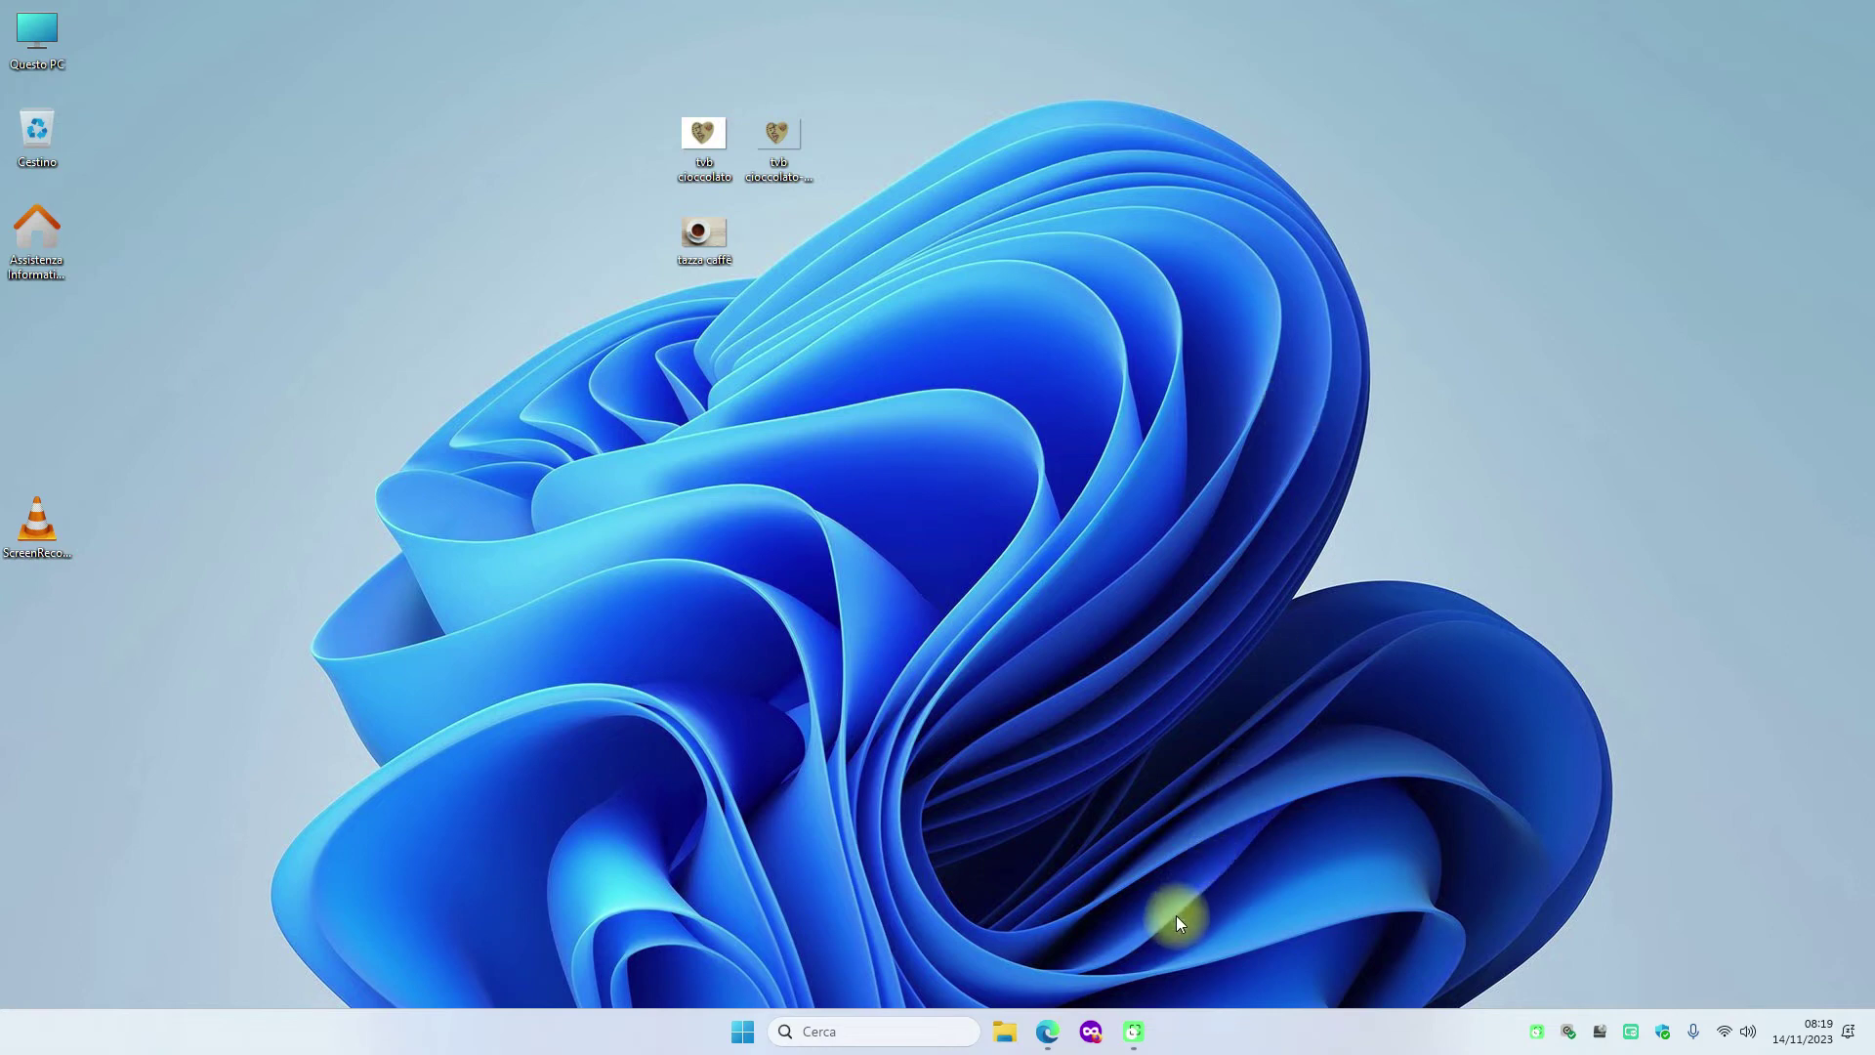
Copy the tazza caffè image from the desktop and paste it into the blank YouTube thumbnail design in Canva.
click(1047, 1031)
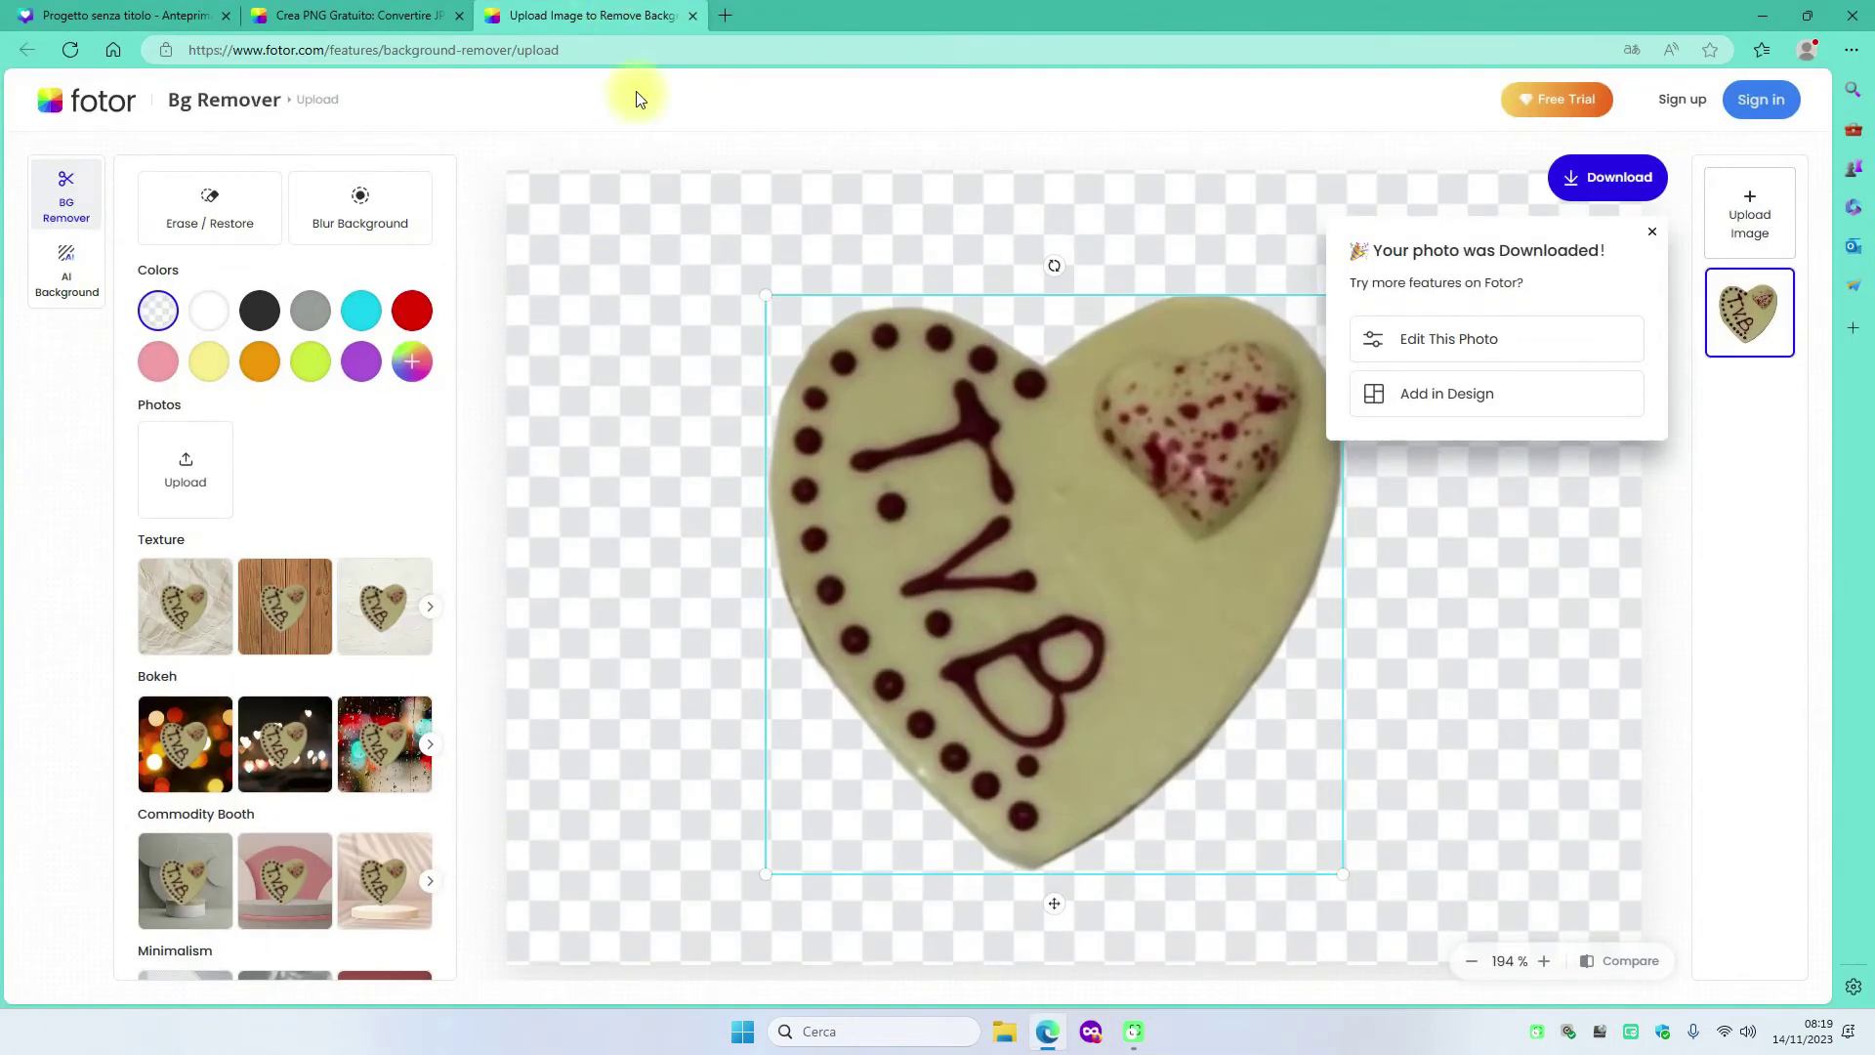
click(122, 15)
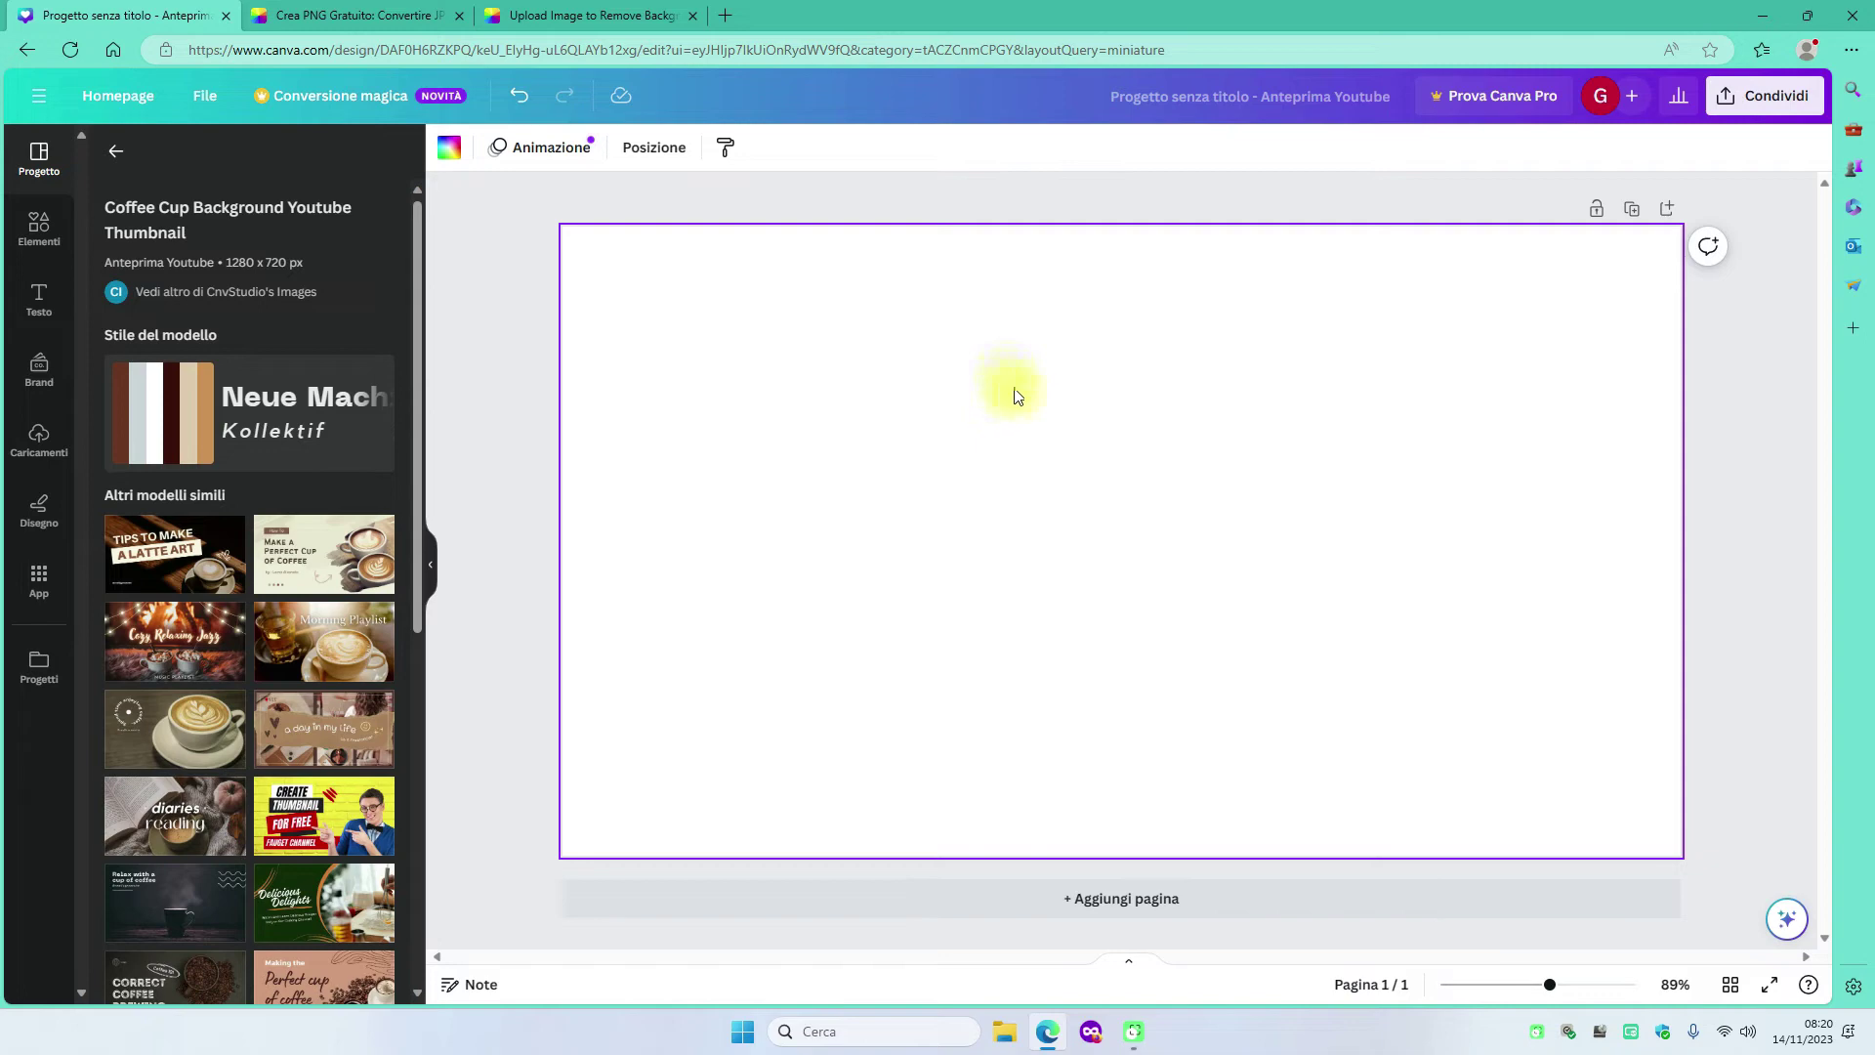
click(1757, 17)
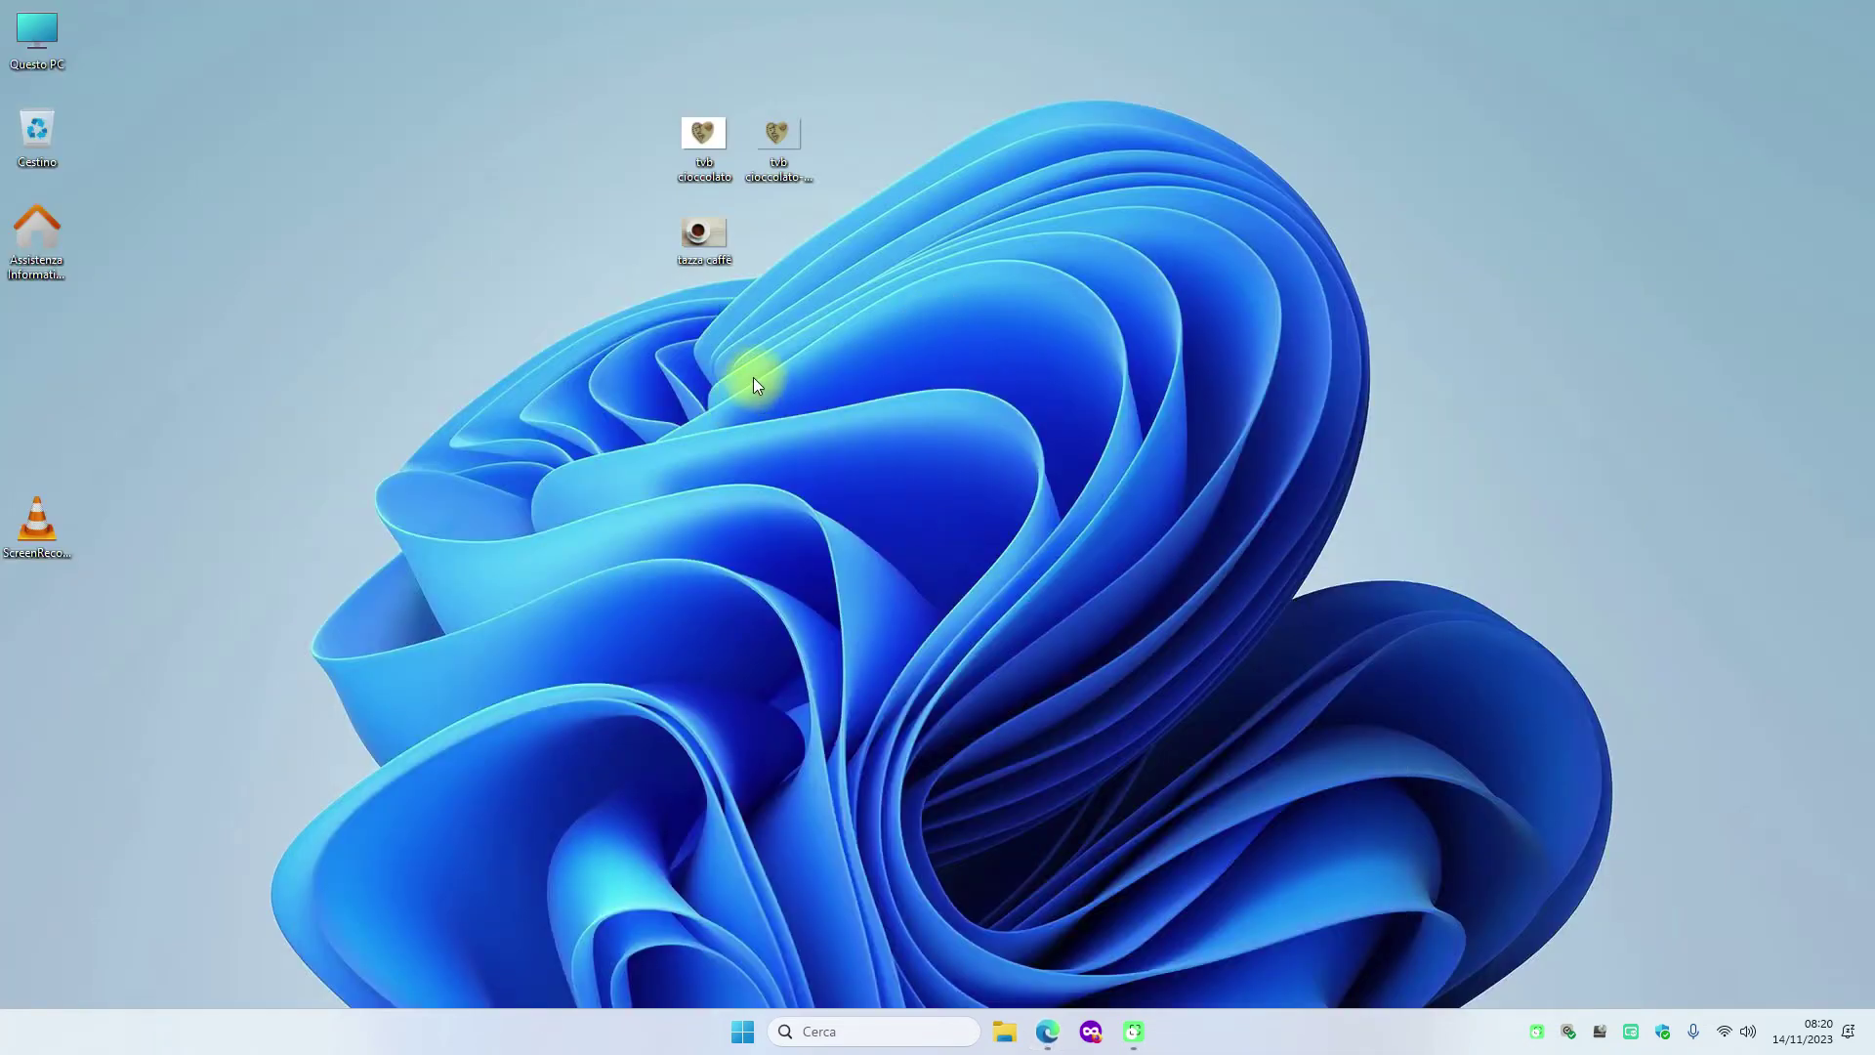
right_click(695, 232)
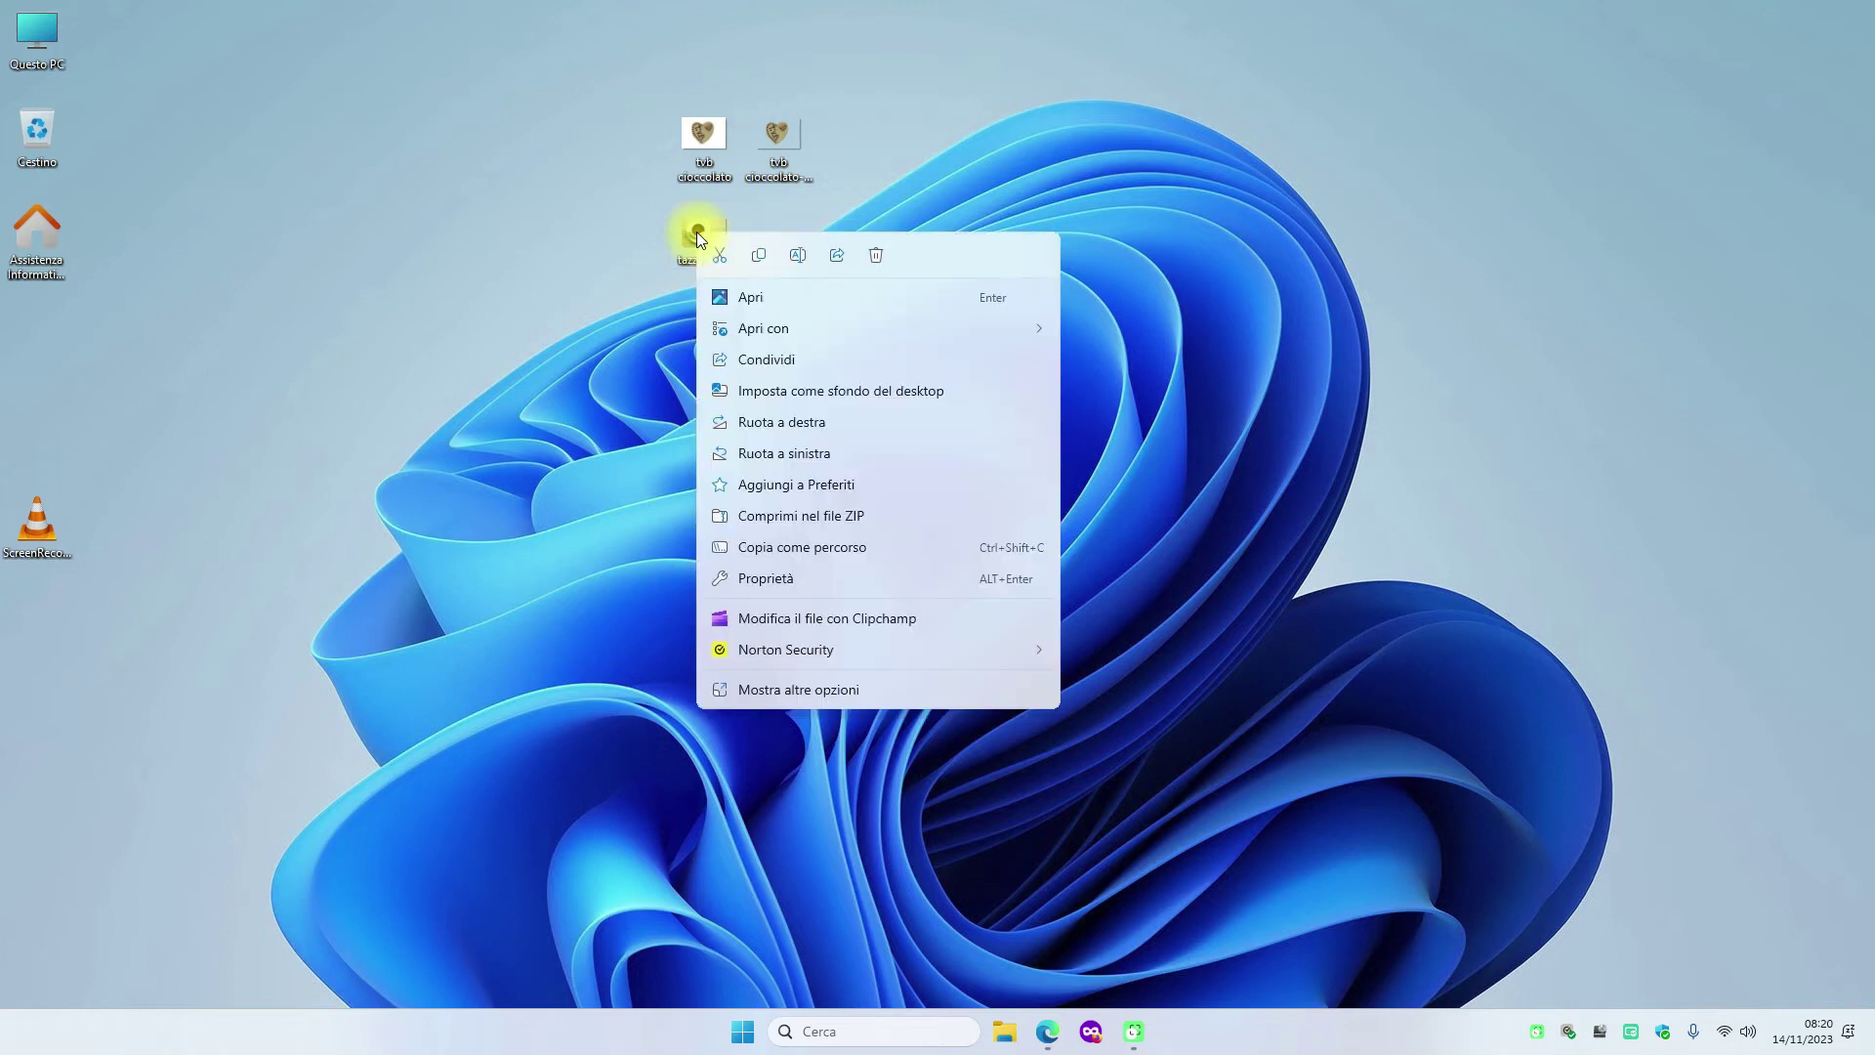
click(753, 259)
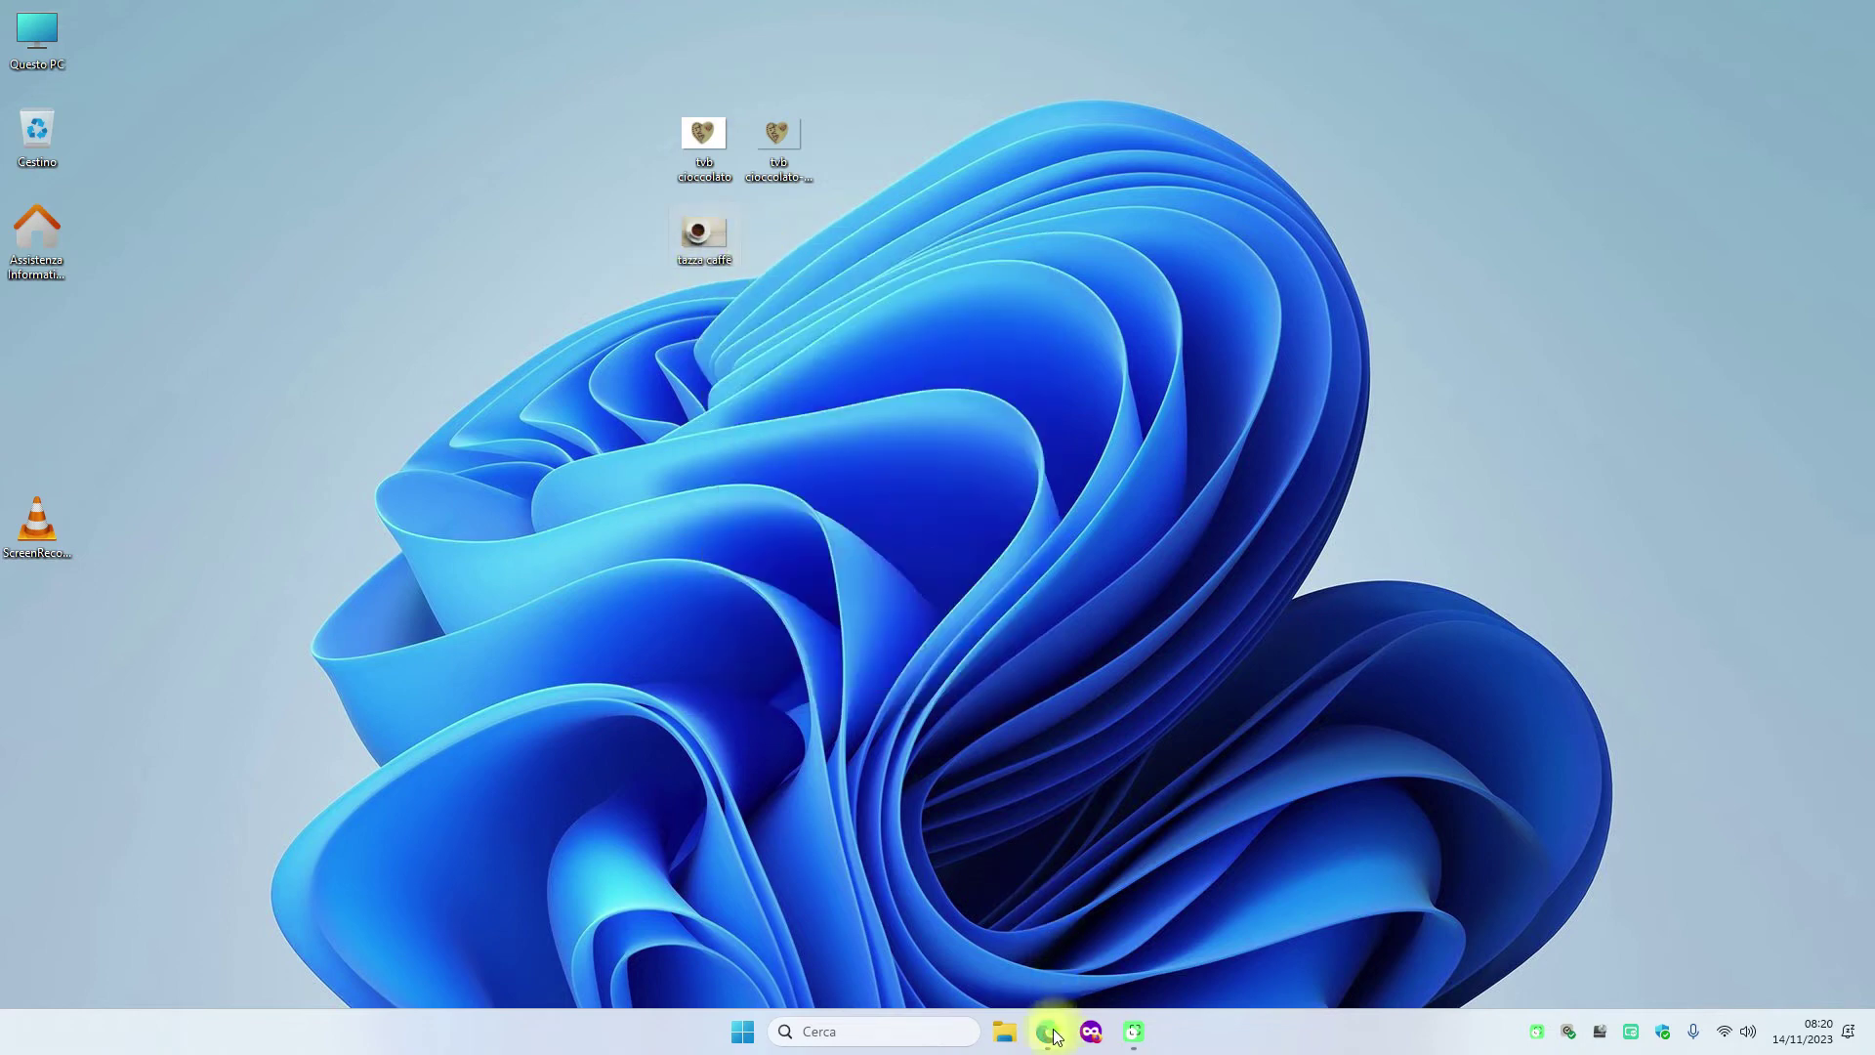
click(1047, 1032)
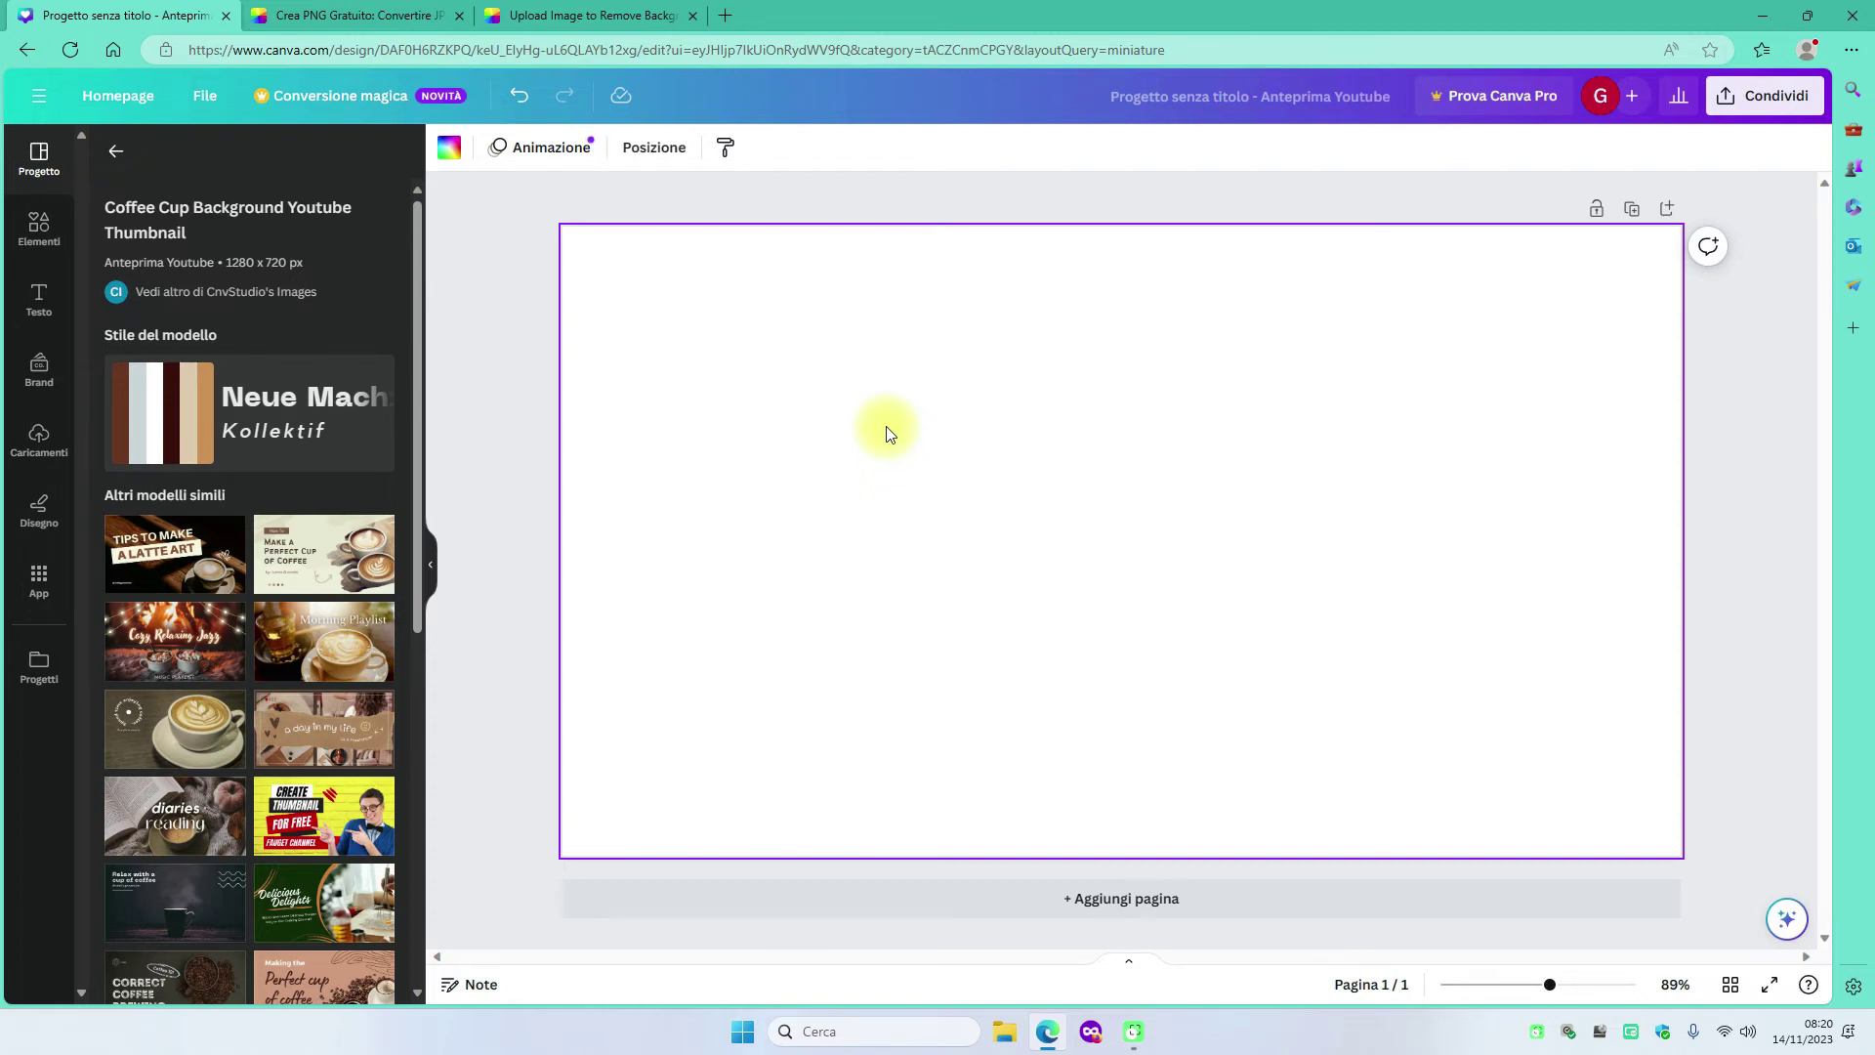
key(ctrl+v)
Move the coffee cup photo to the page's upper-left corner and enlarge it to nearly the full page height.
drag(993, 498, 799, 437)
drag(1271, 707, 1503, 799)
drag(1331, 732, 1319, 714)
drag(1455, 822, 1481, 841)
click(1773, 578)
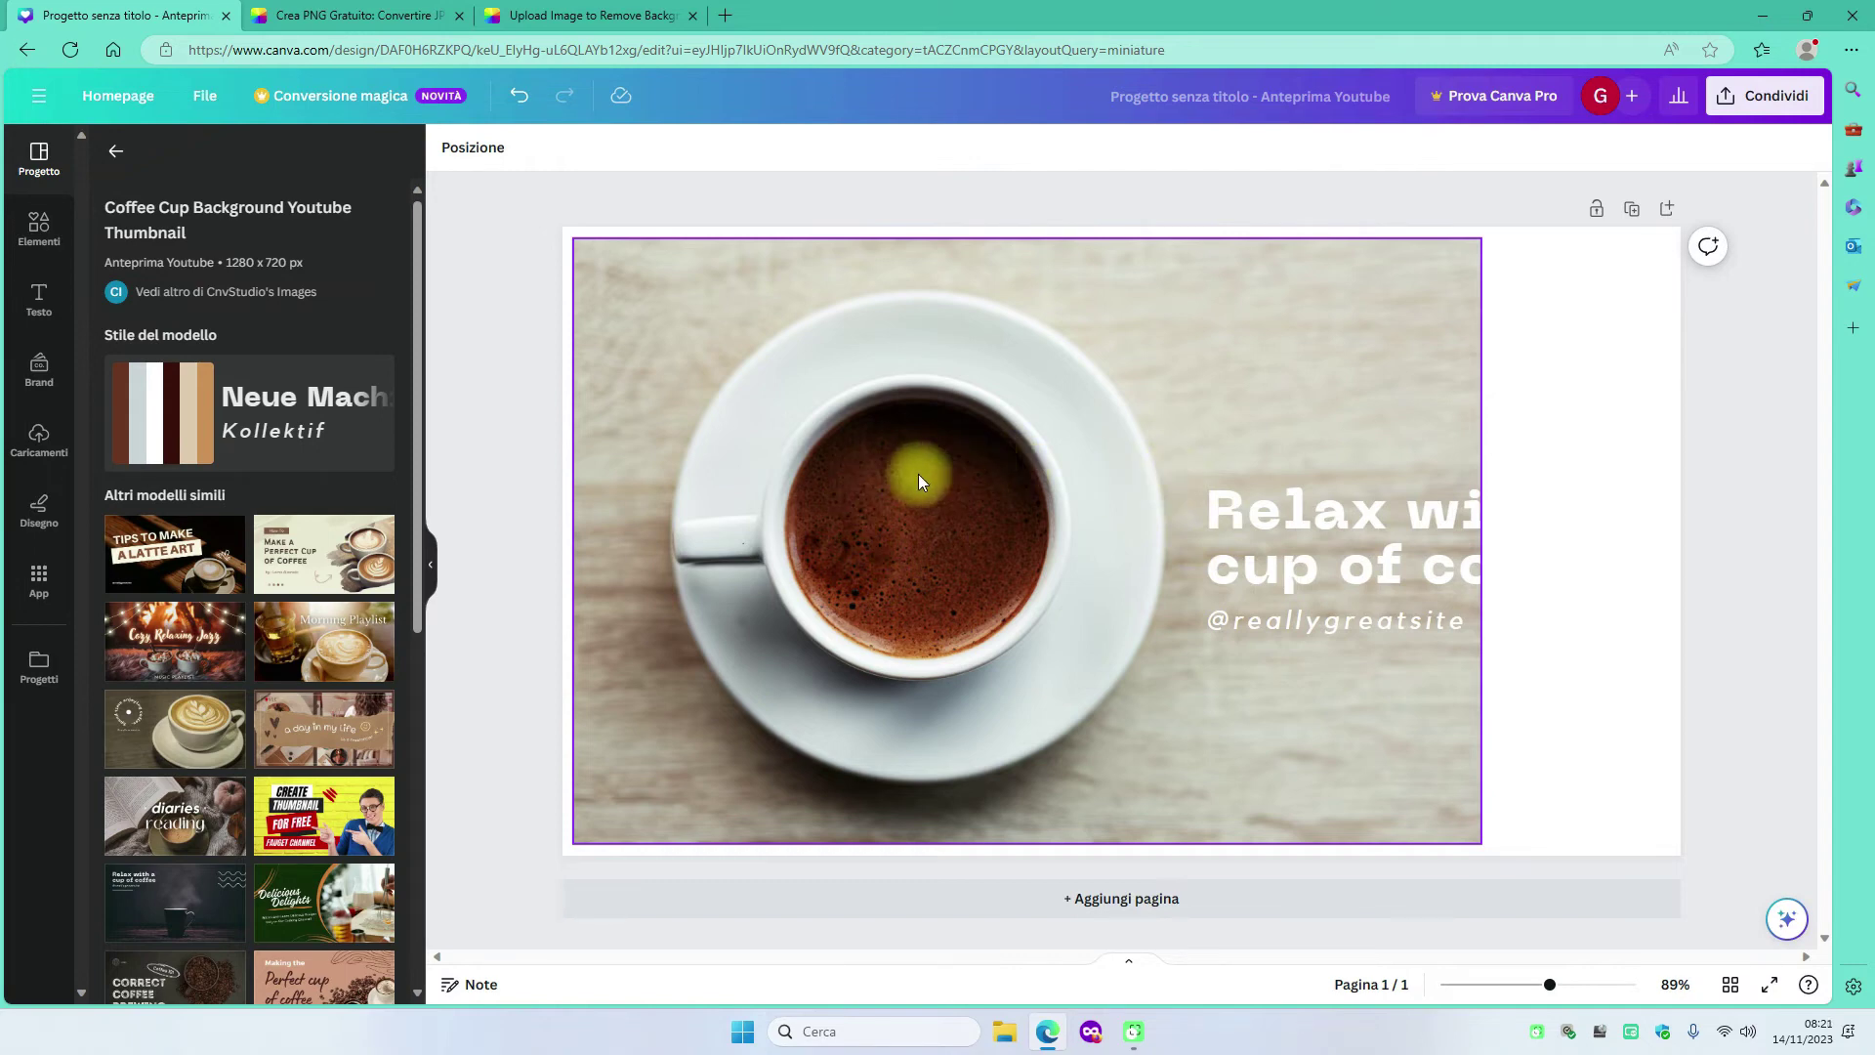
Copy the original tvb cioccolato JPEG from the desktop, paste it into the Canva design and move it over the coffee cup.
click(1757, 17)
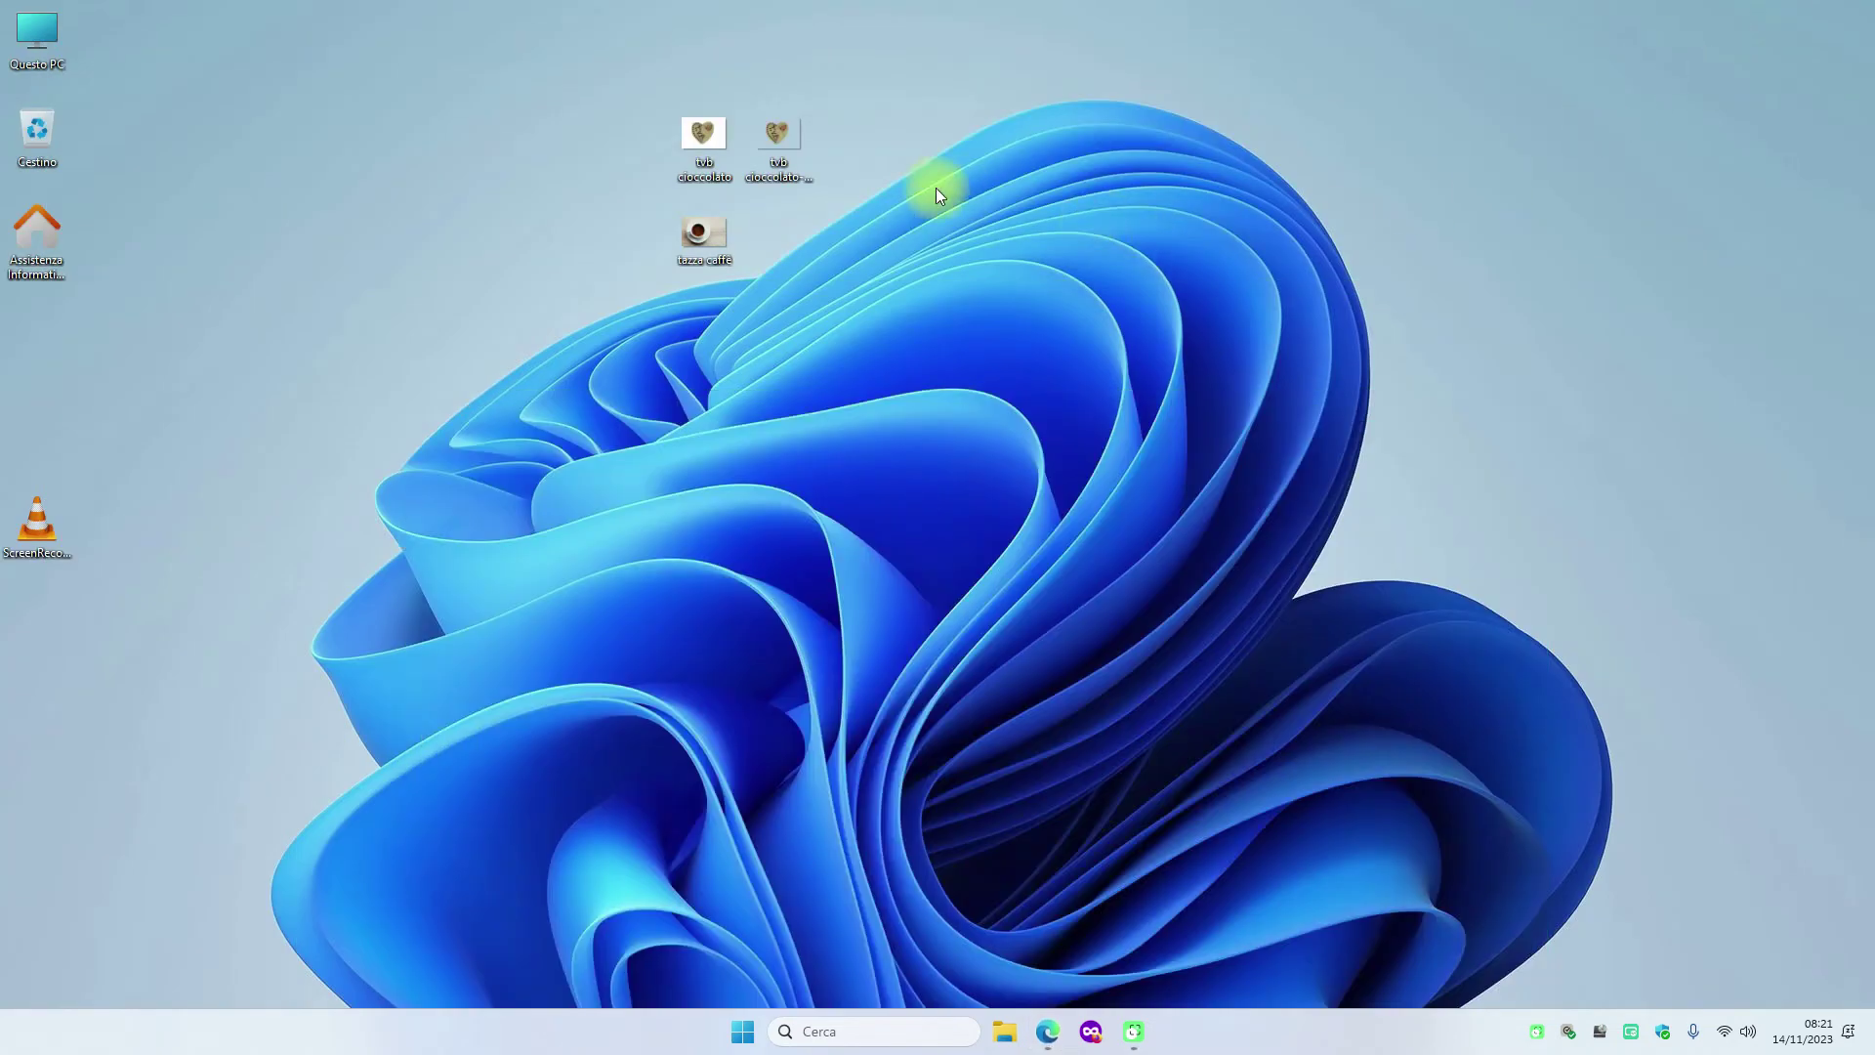
mouse_move(706, 133)
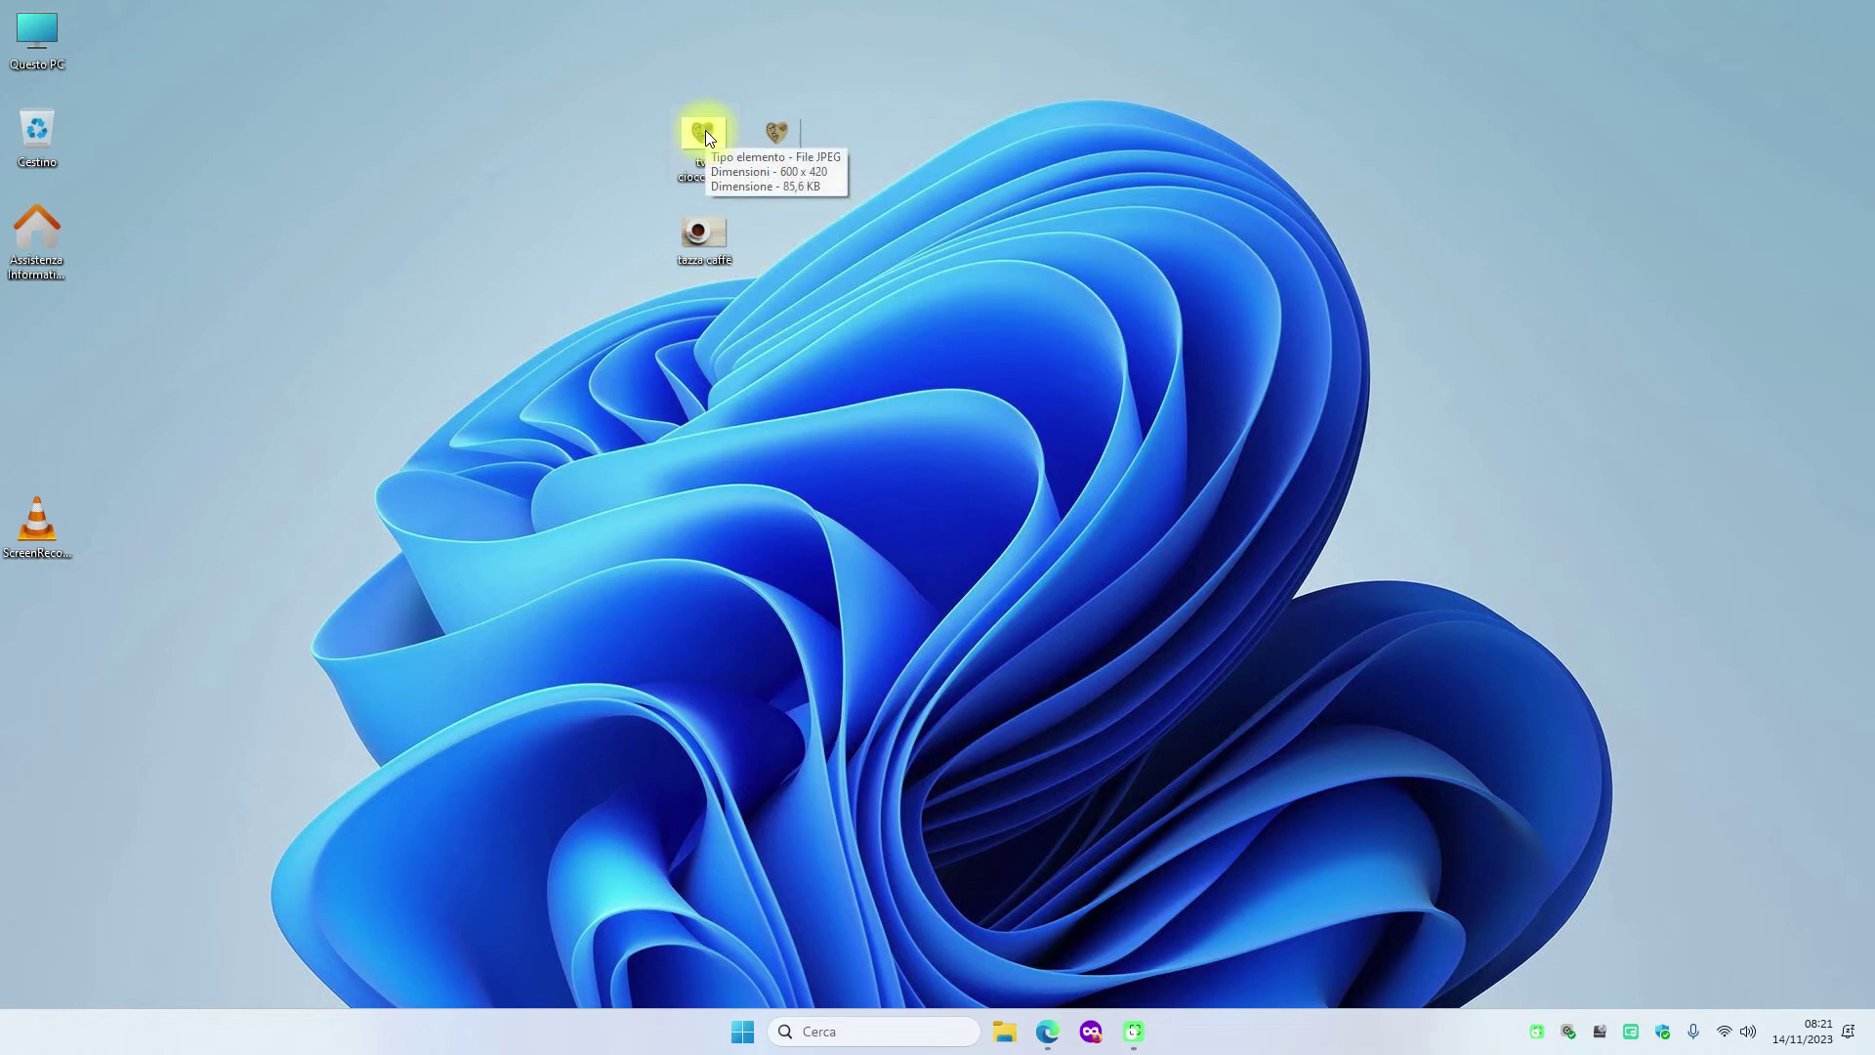
click(704, 130)
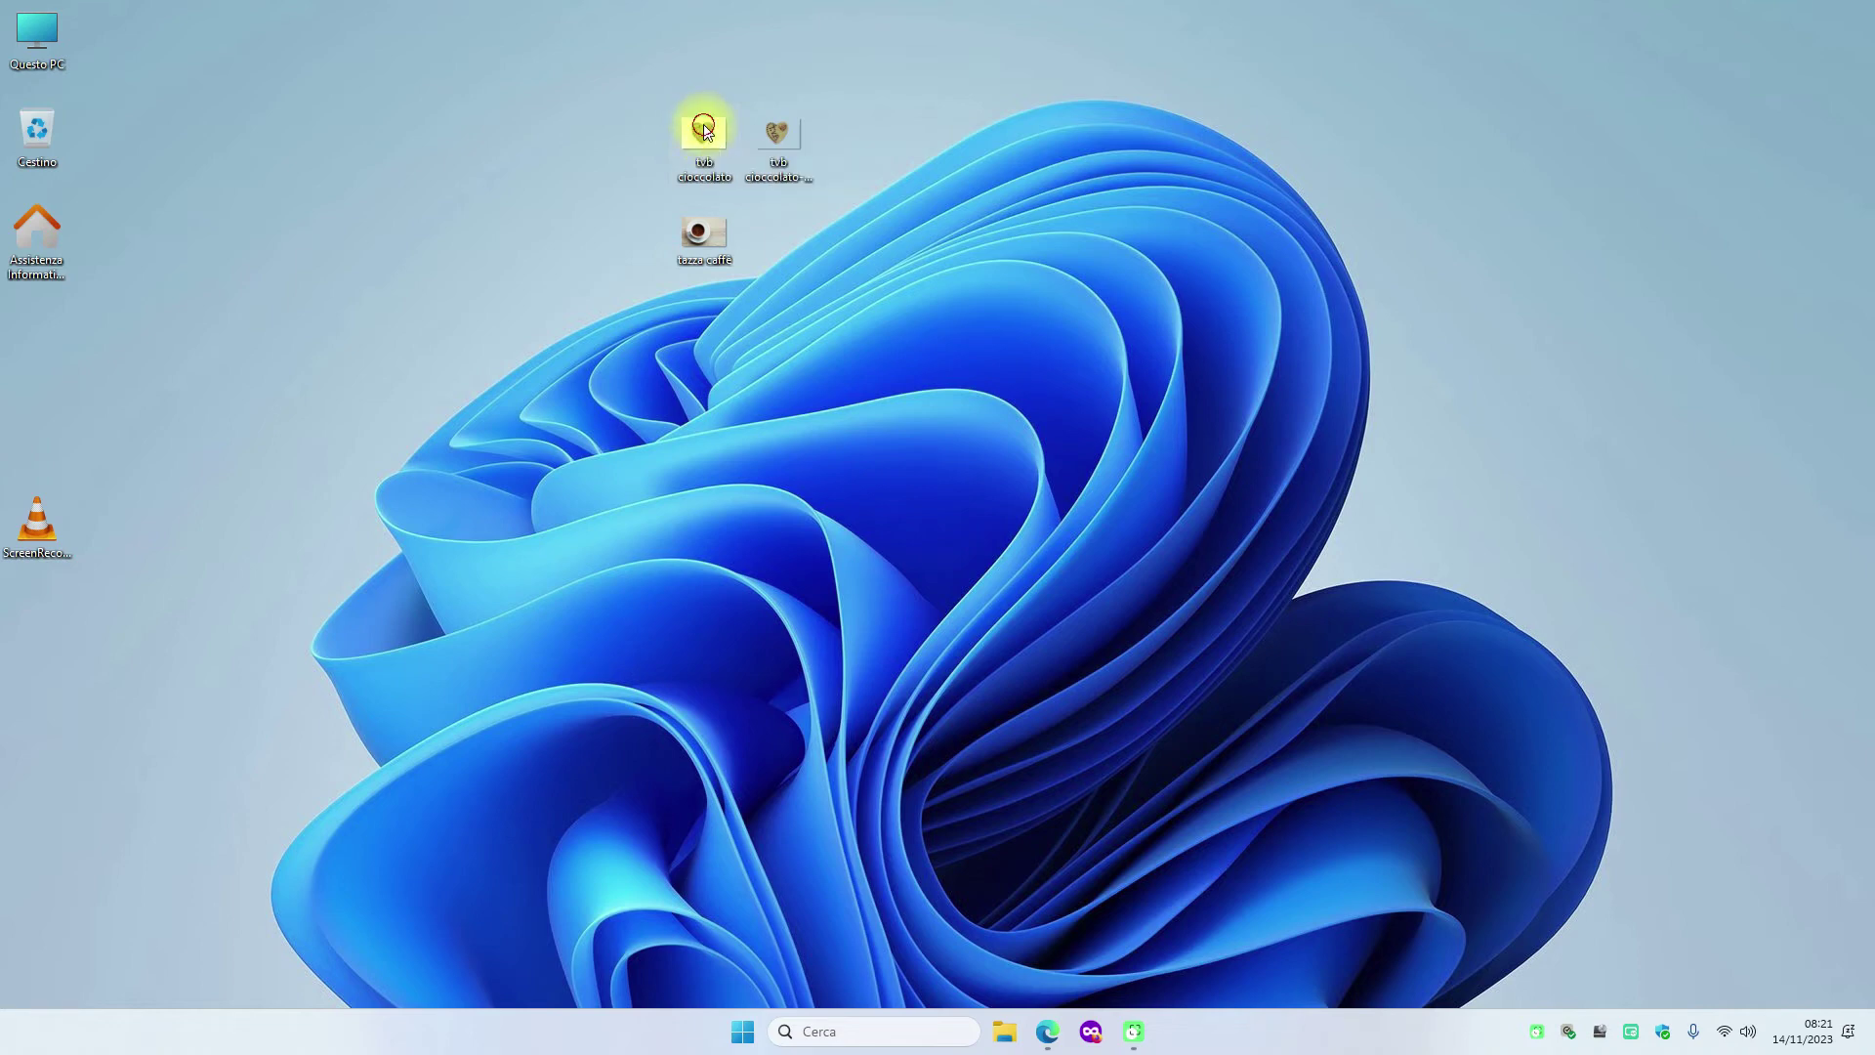
right_click(704, 127)
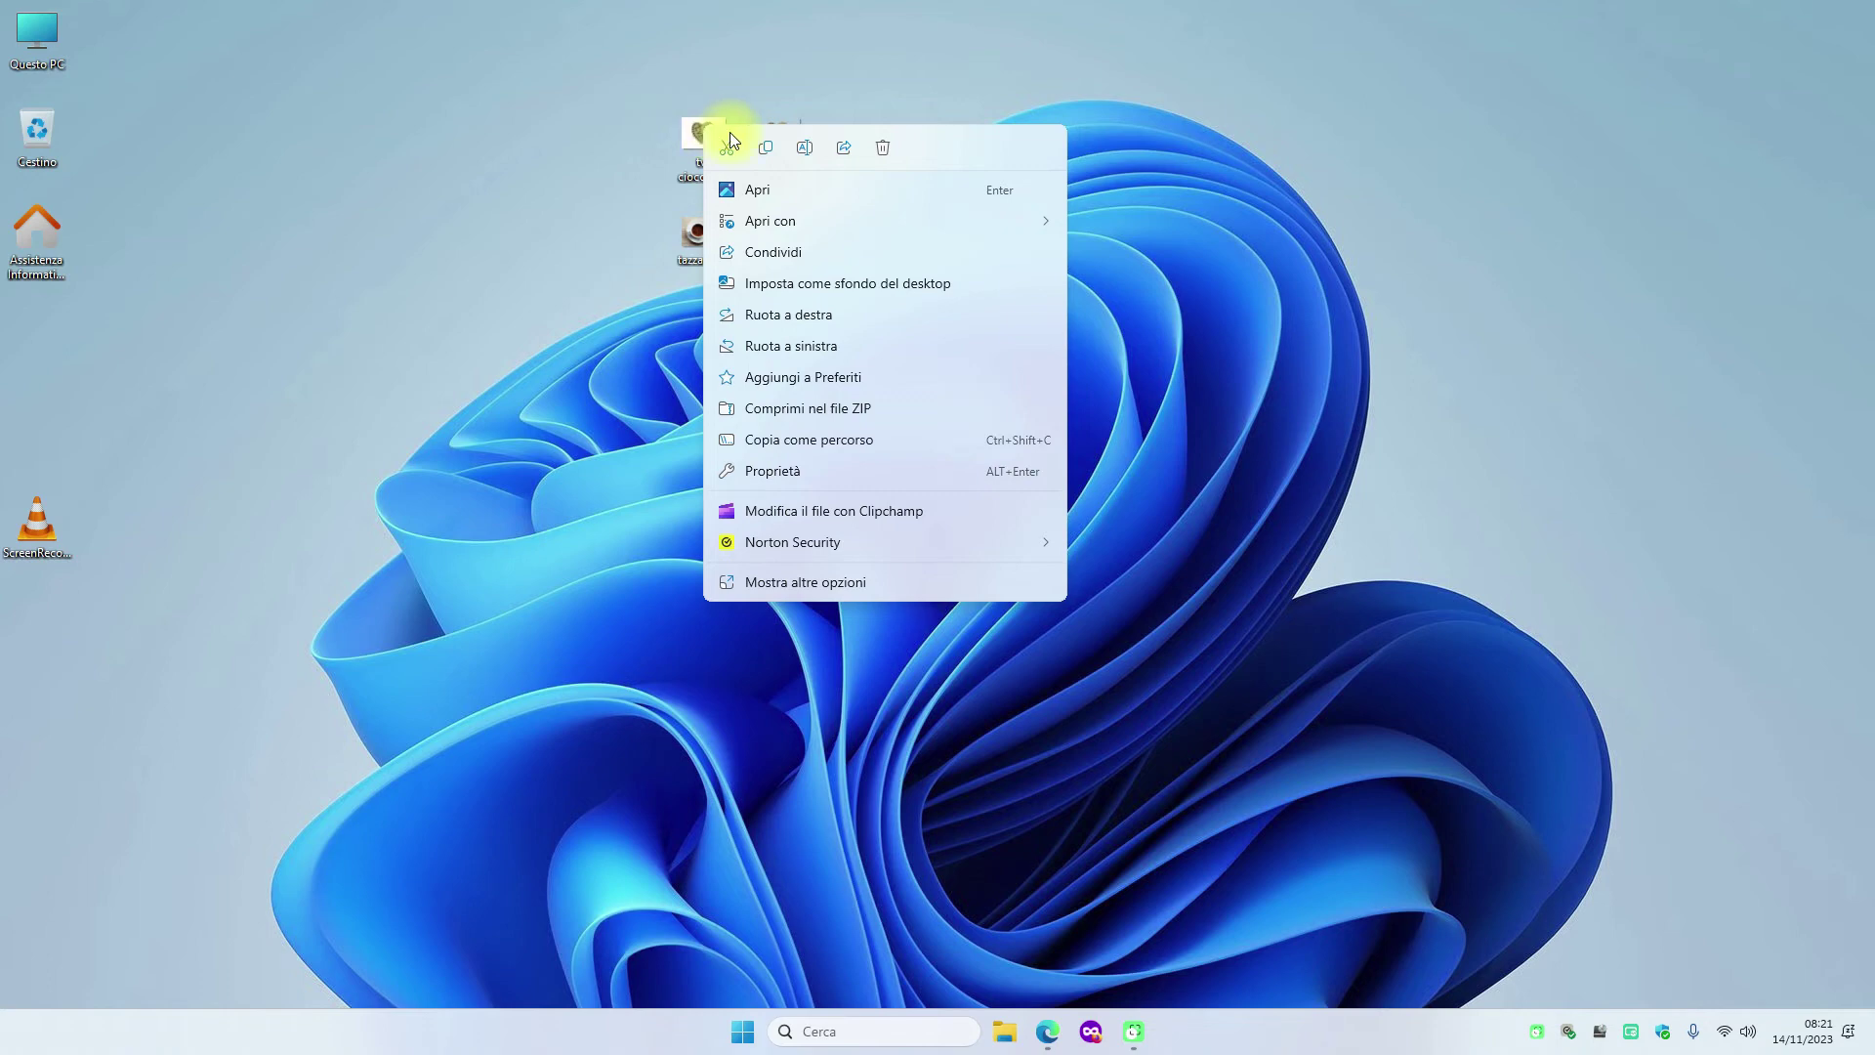
click(765, 147)
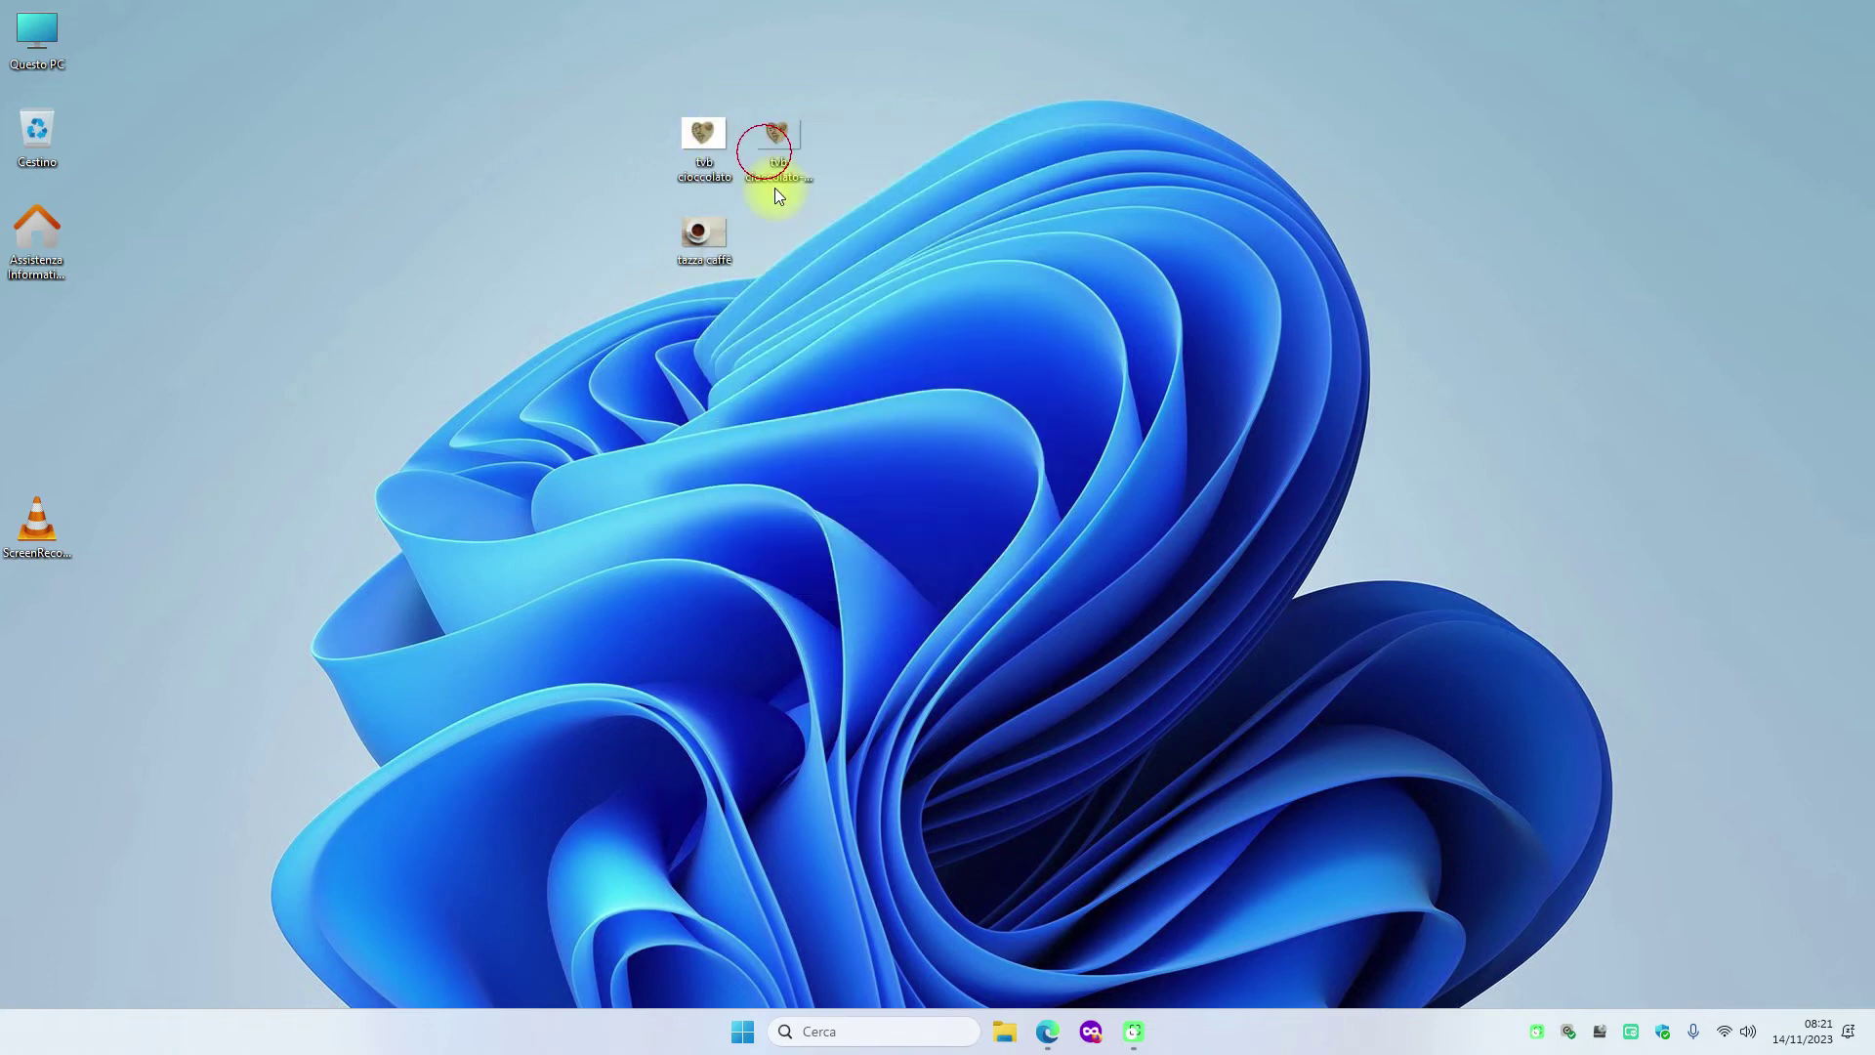
click(1047, 1031)
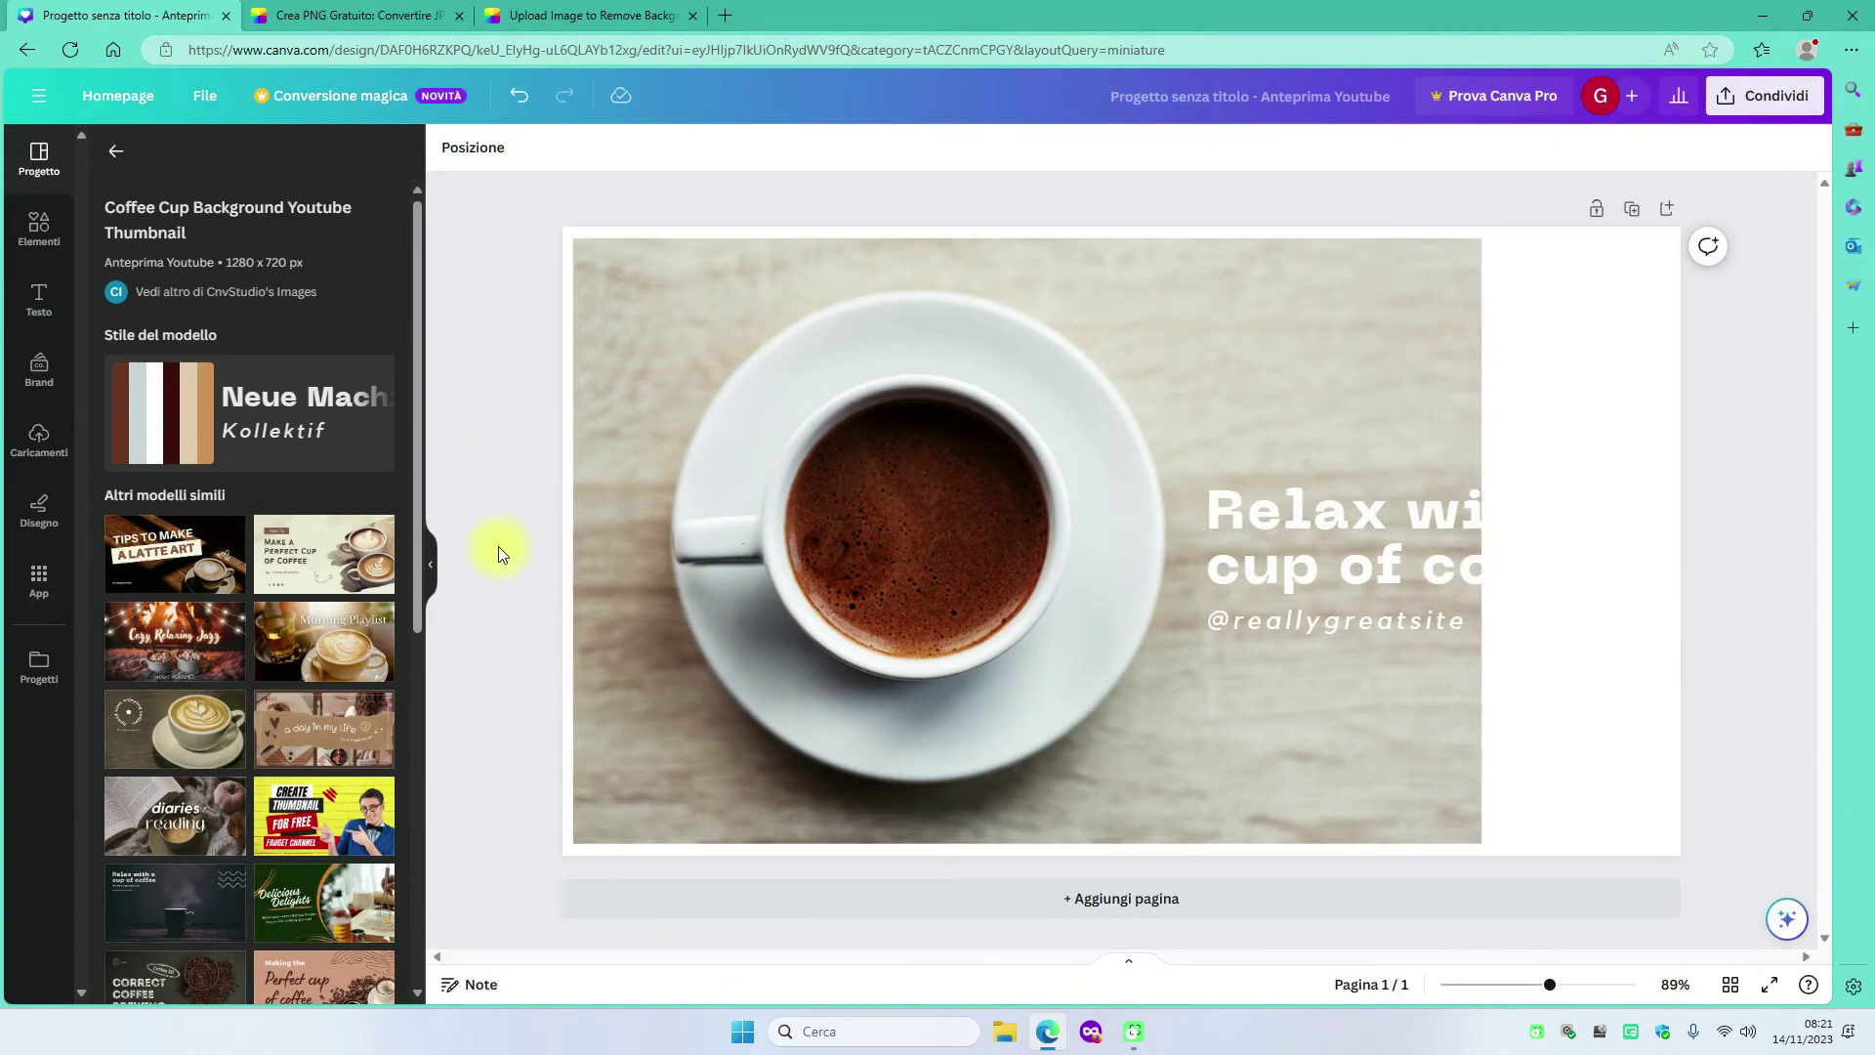
key(ctrl+v)
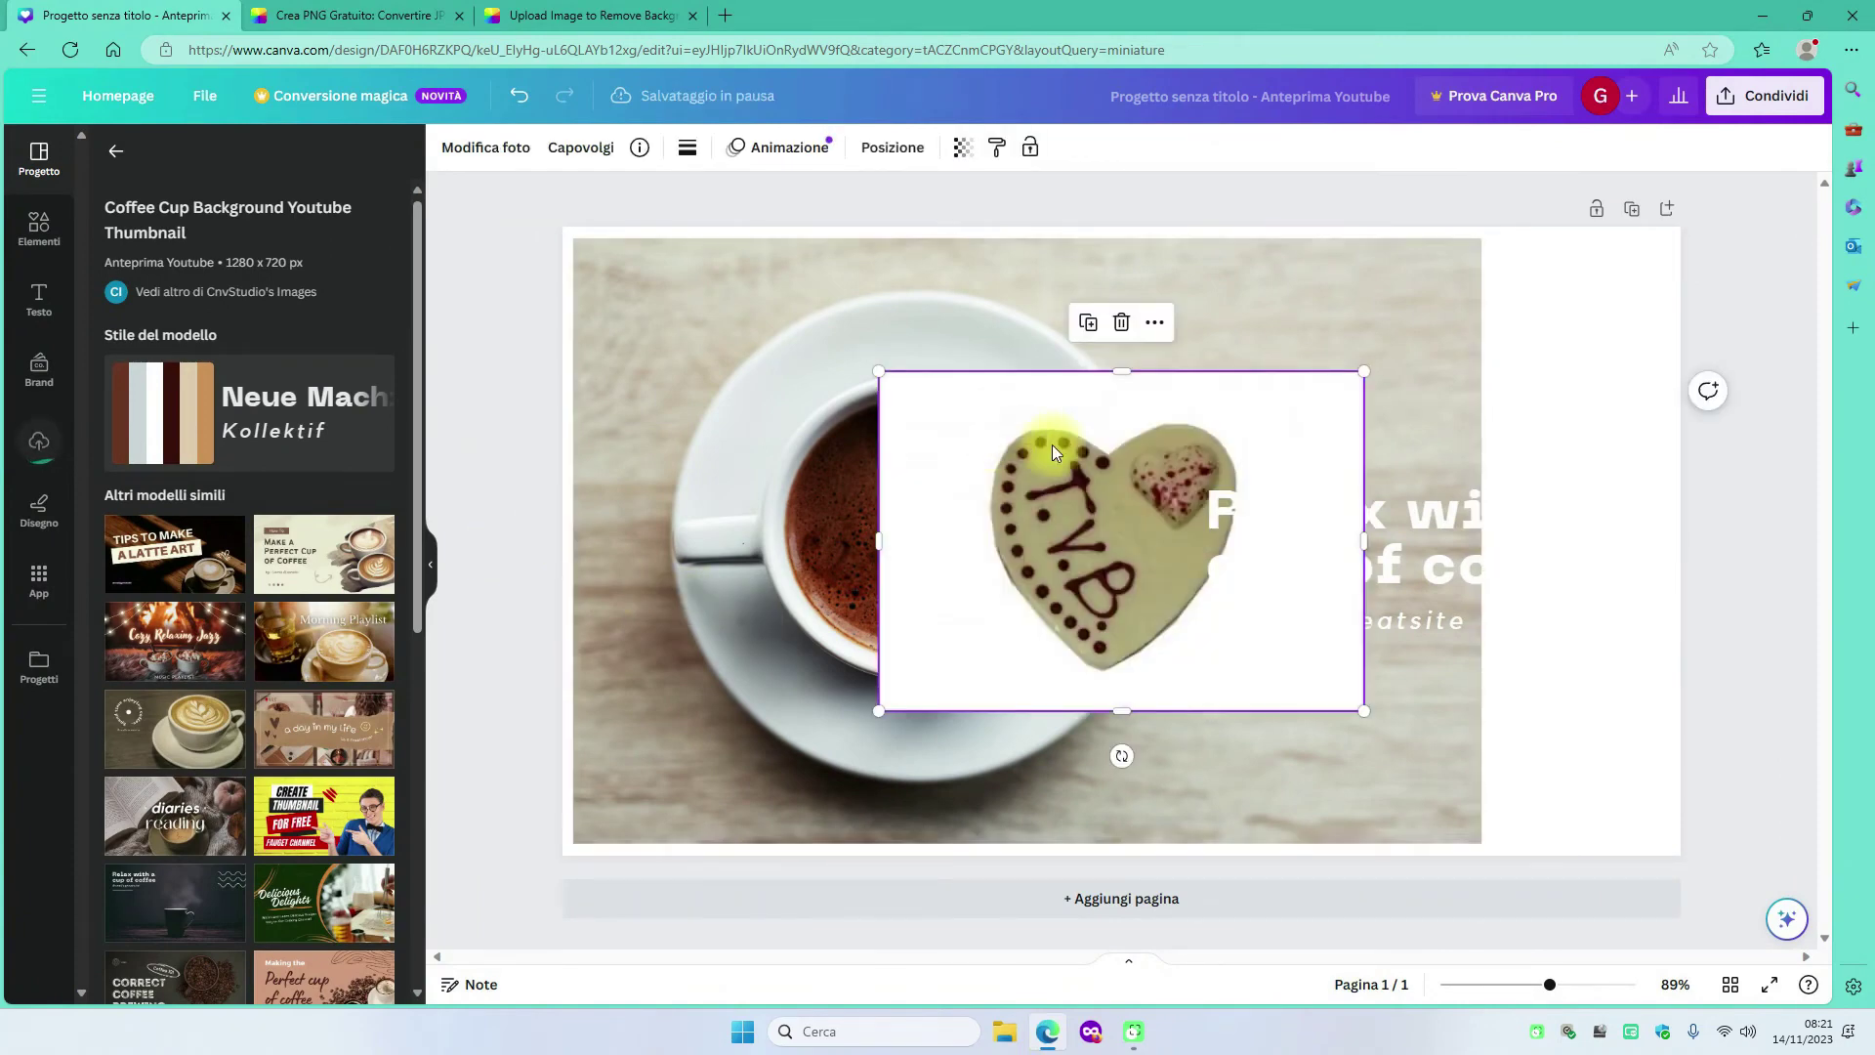
drag(1081, 512, 810, 421)
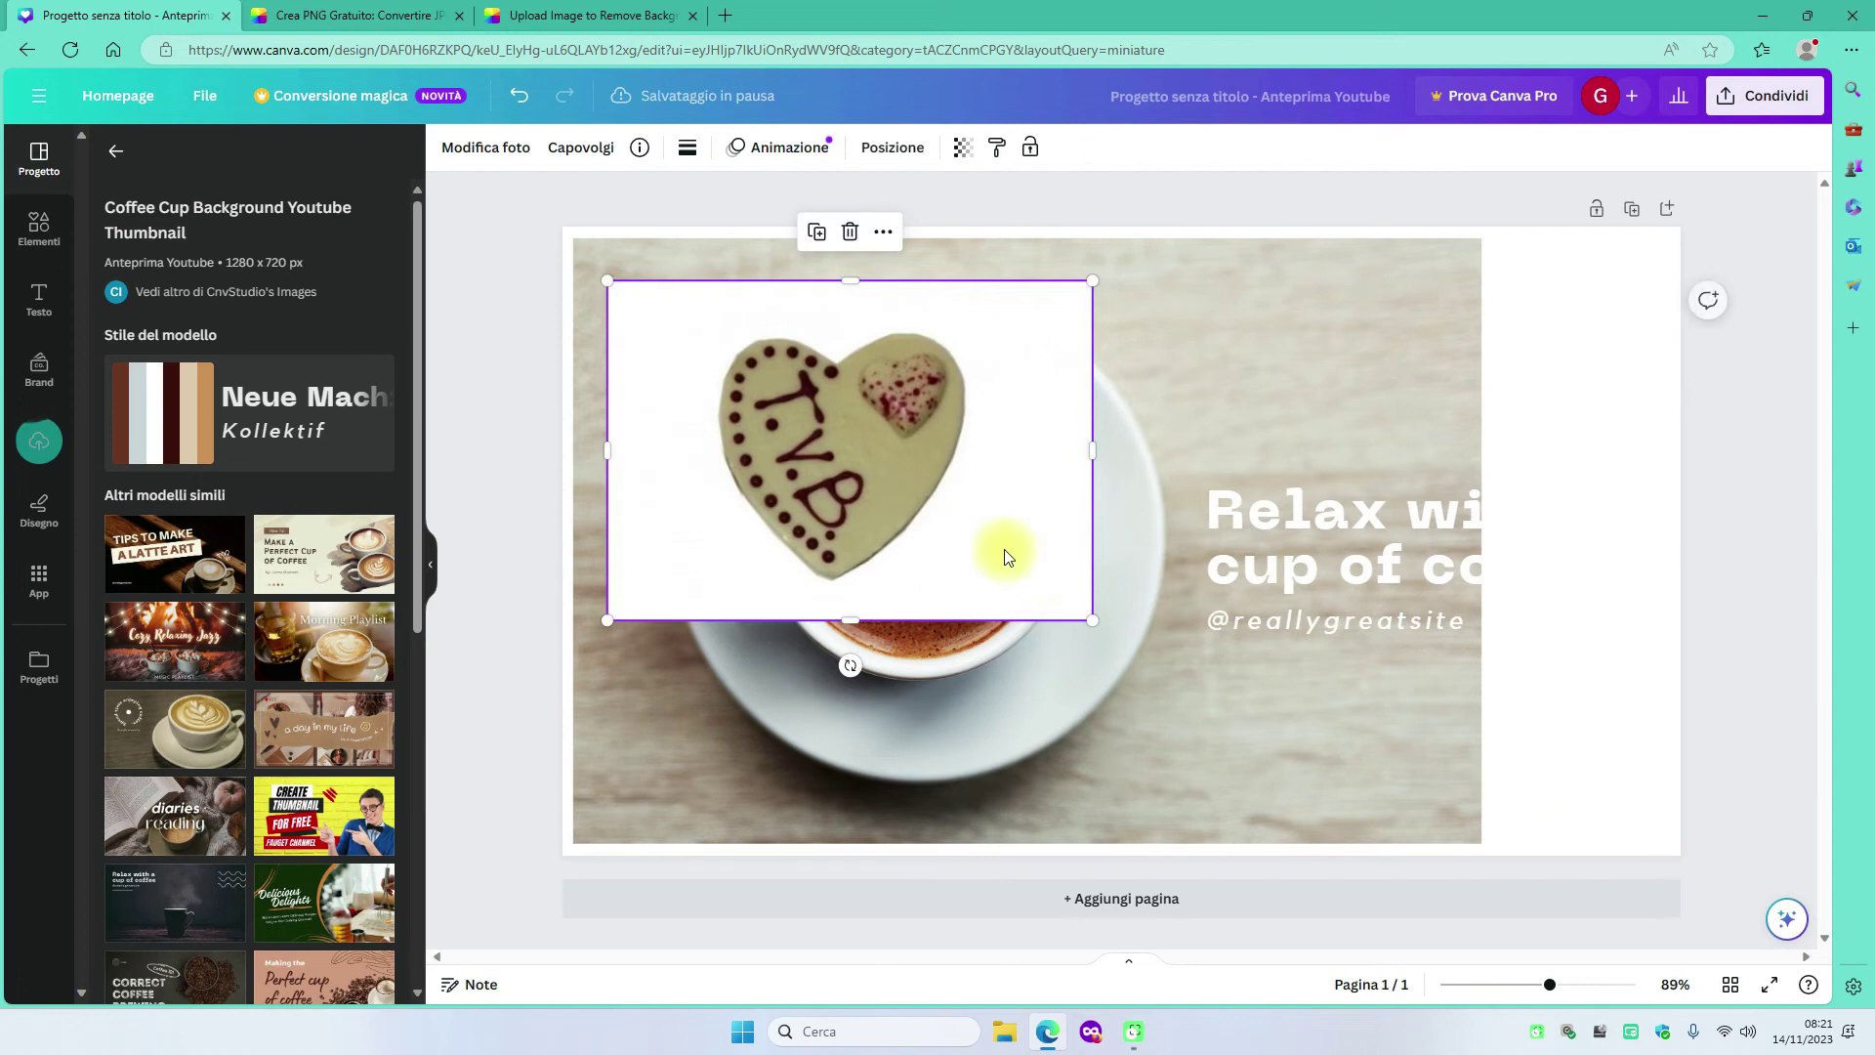
Shrink the white-background heart JPEG and position it inside the coffee cup.
drag(1090, 617, 839, 421)
drag(734, 376, 928, 540)
drag(802, 445, 826, 460)
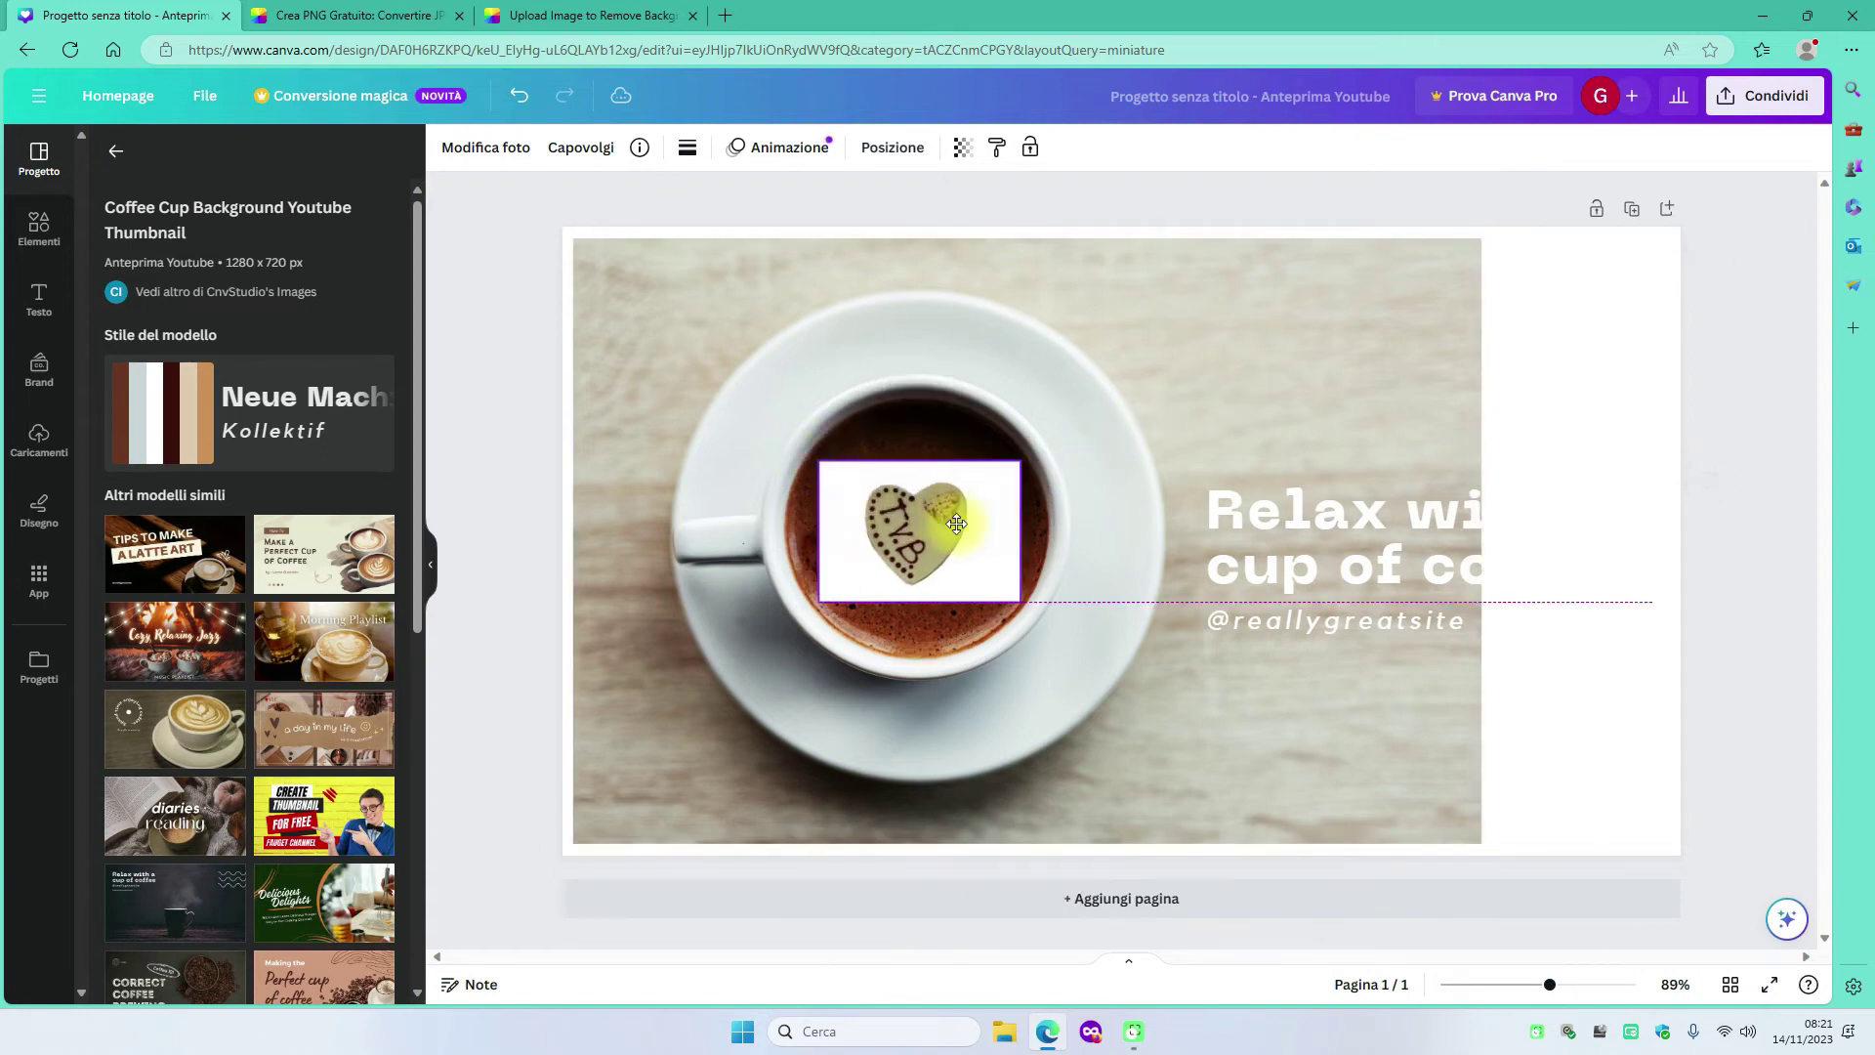
click(1779, 344)
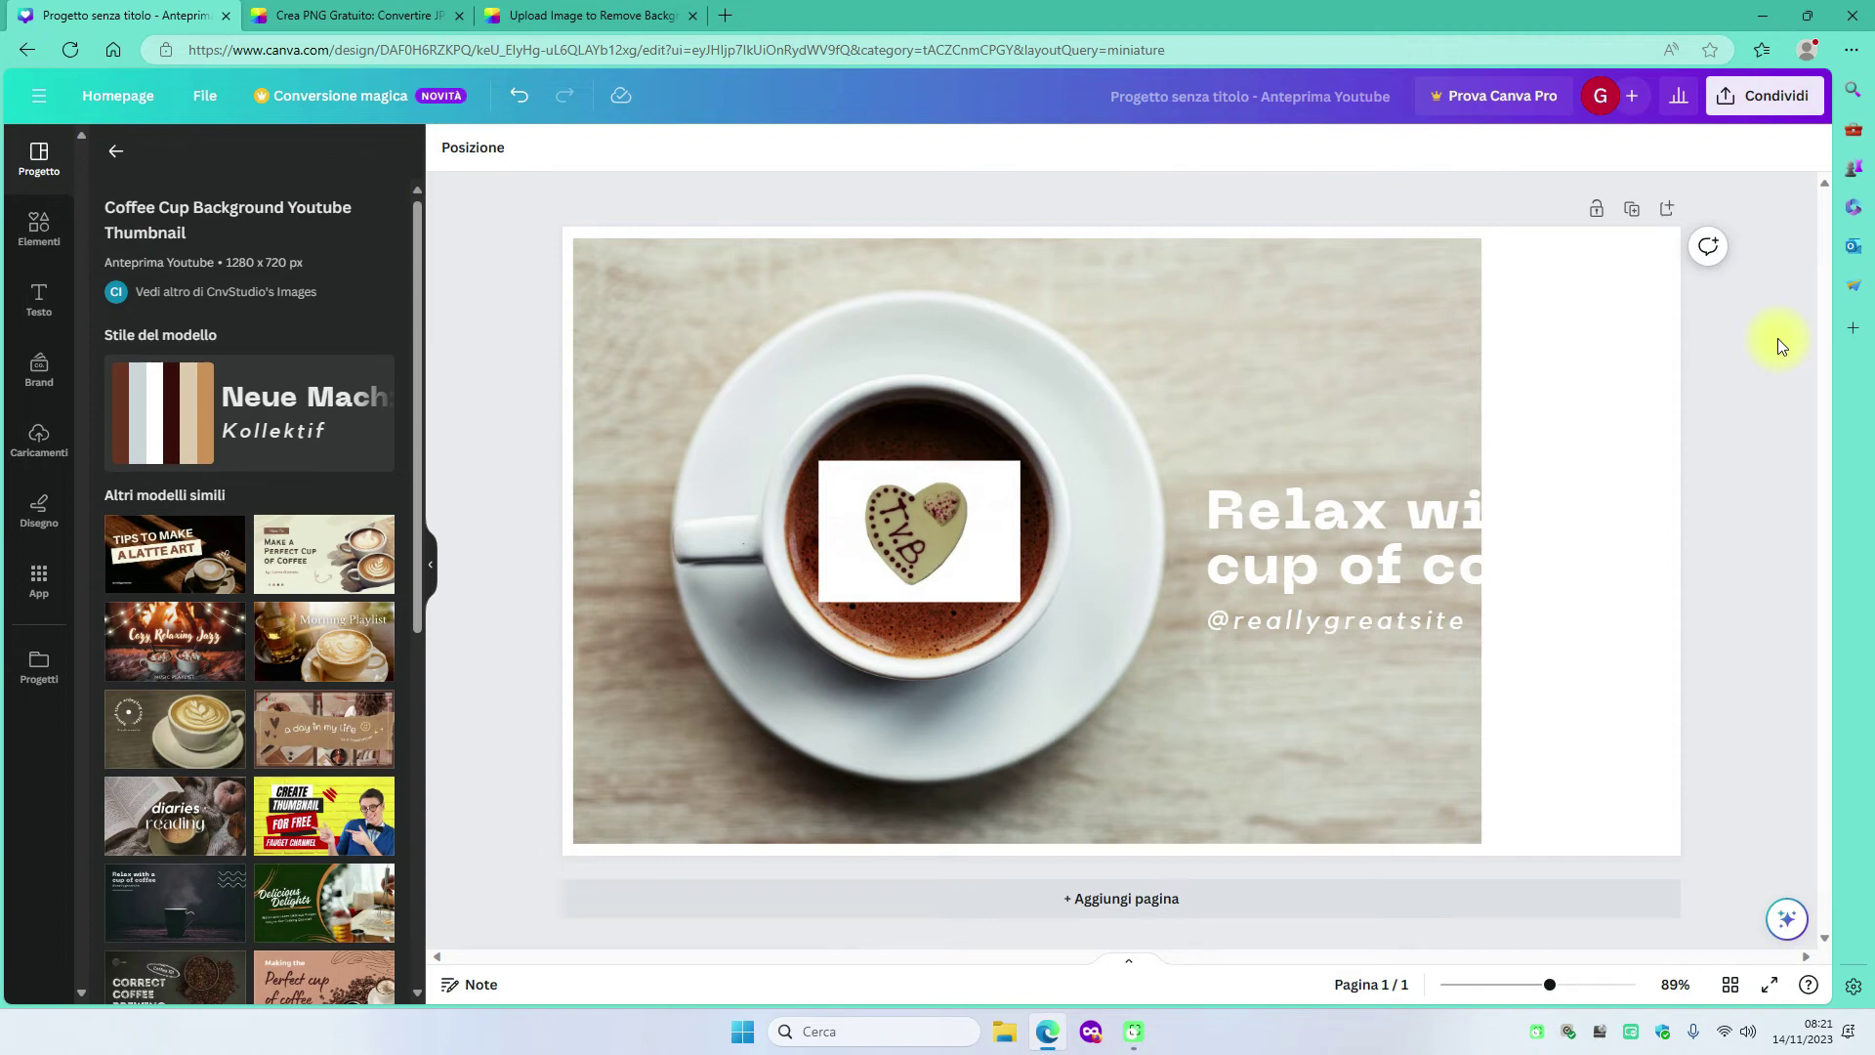
Delete the white-background heart JPEG from the coffee cup design.
click(906, 543)
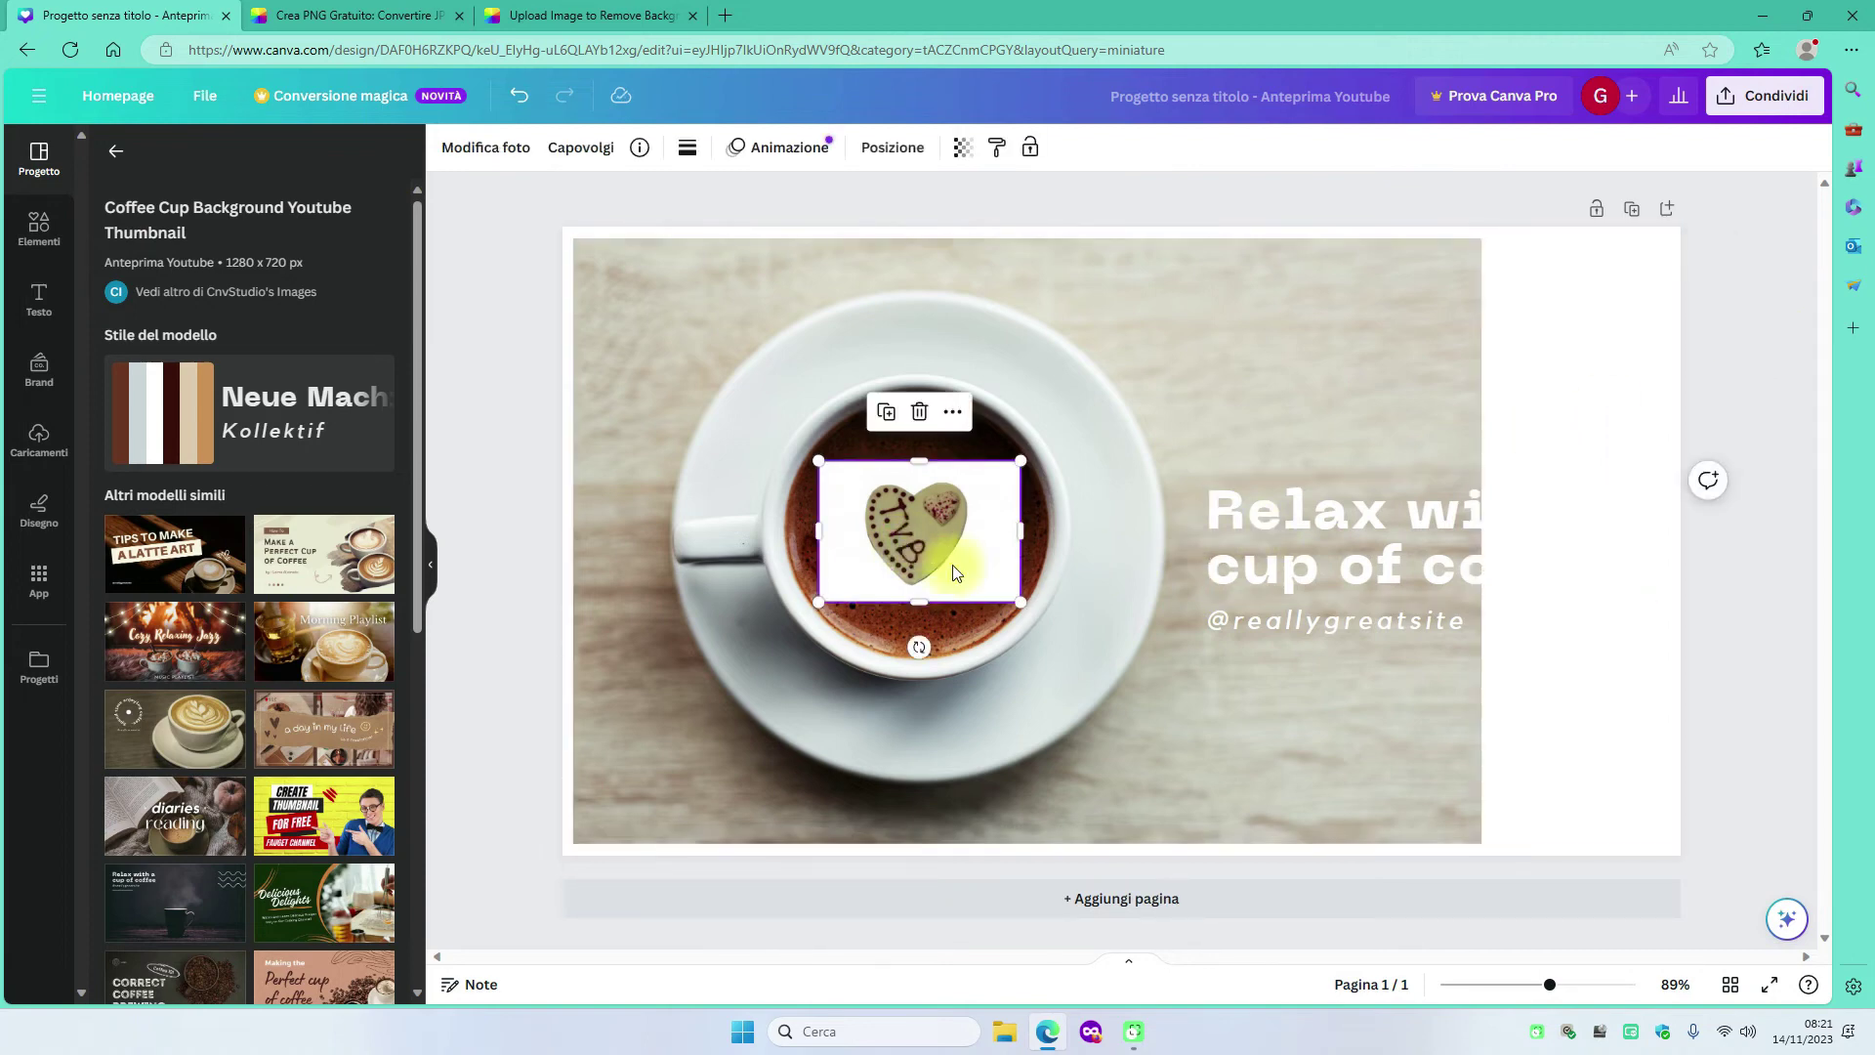
click(920, 414)
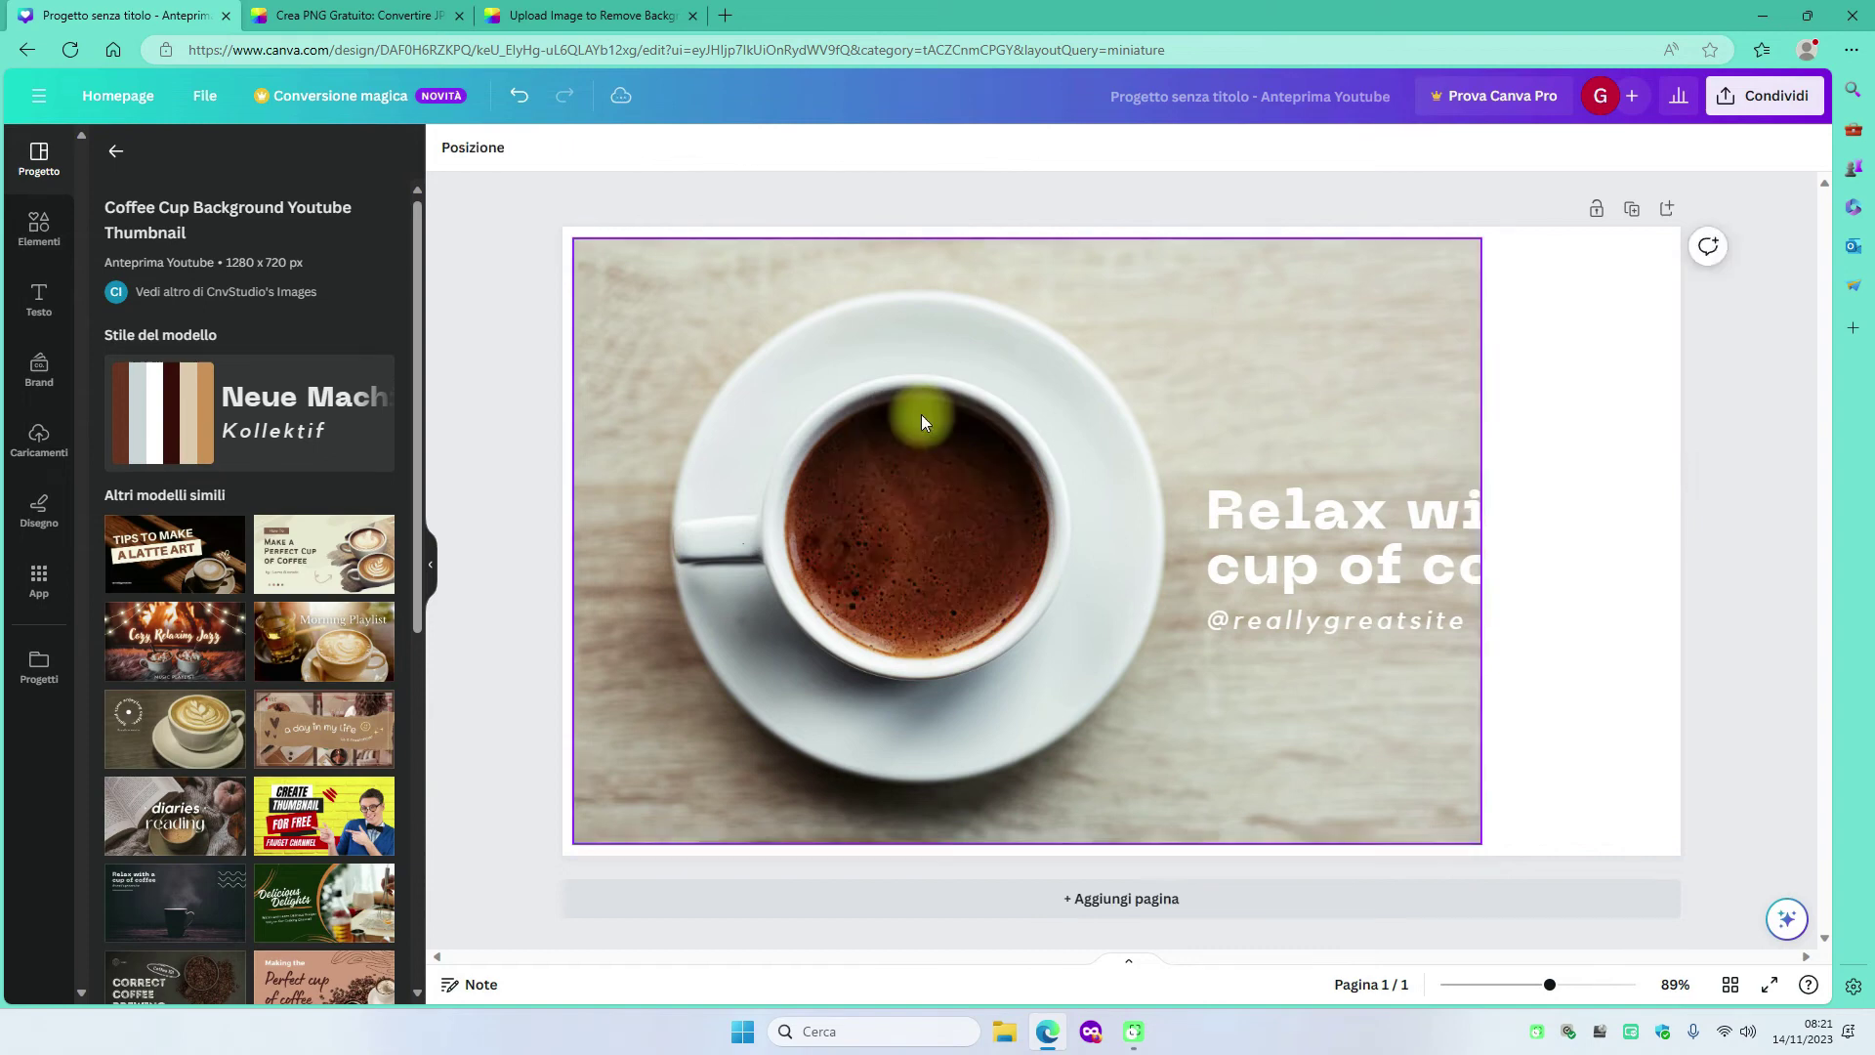
Copy the background-free tvb cioccolato scontornato image from the desktop and paste it into the Canva design.
click(1762, 15)
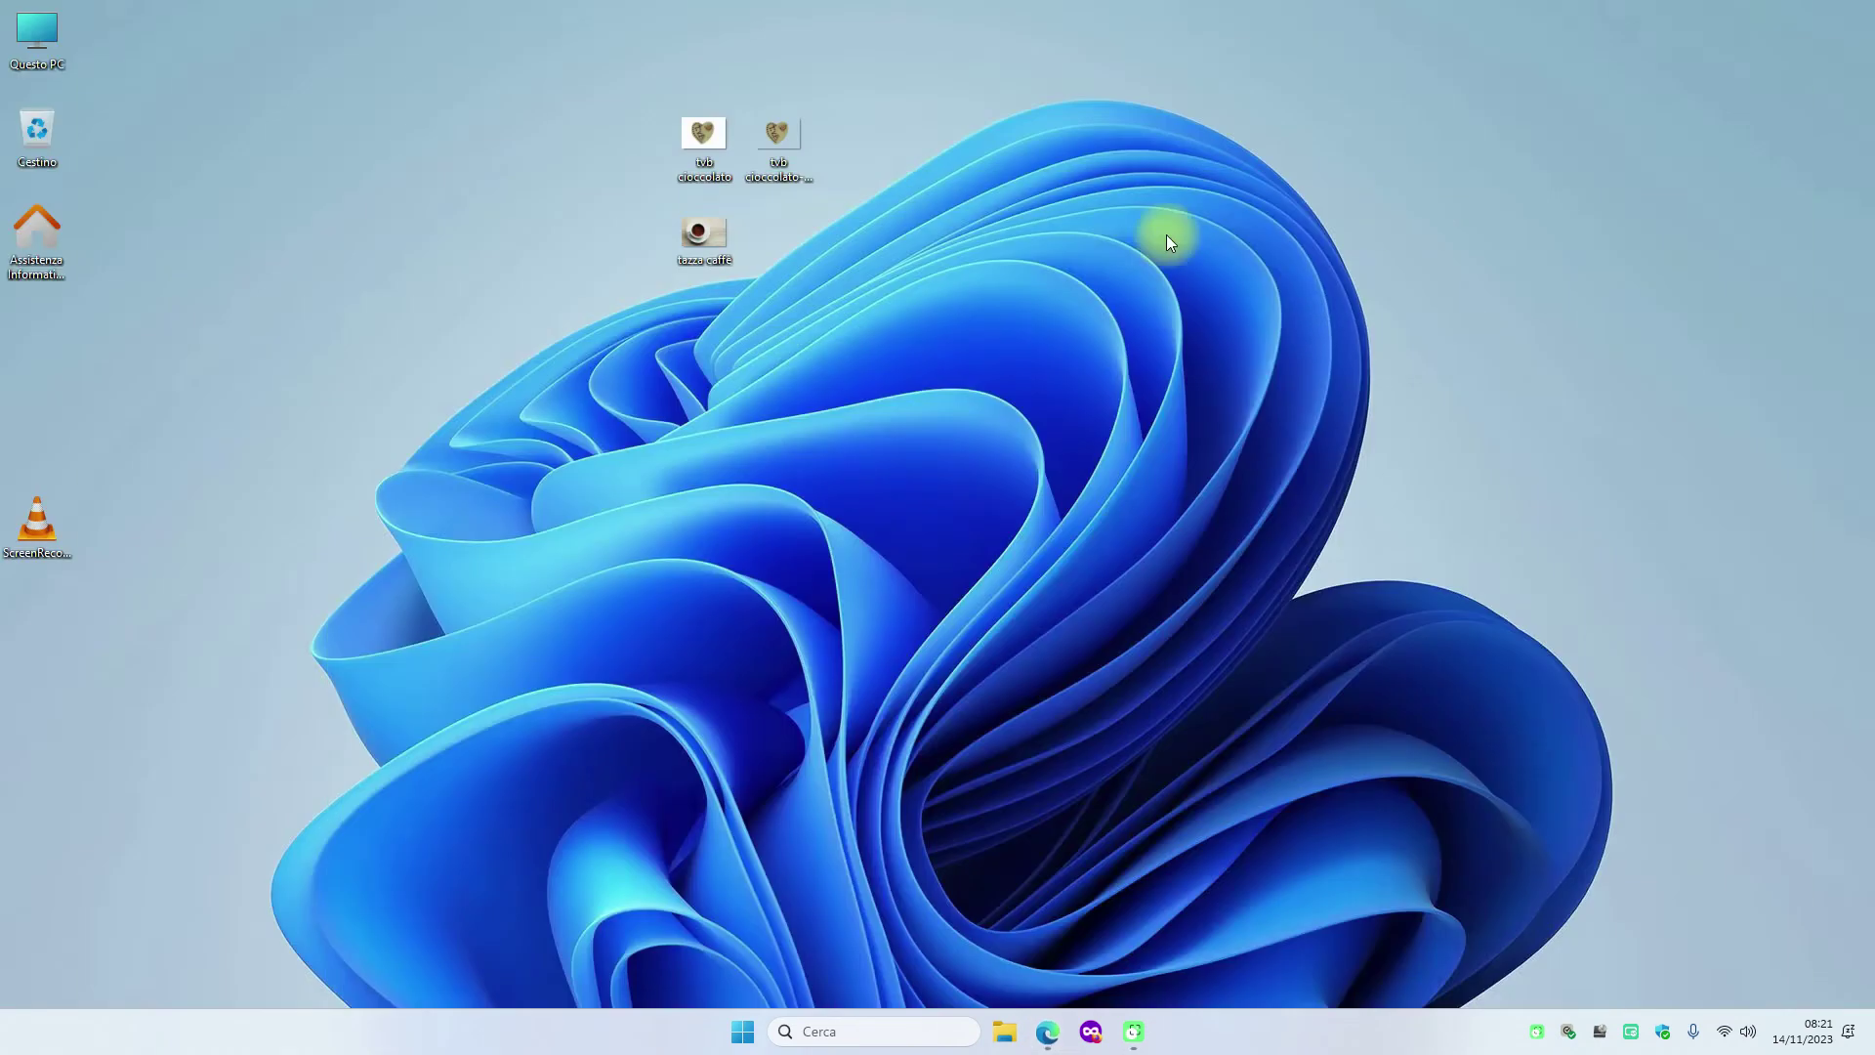
right_click(772, 131)
click(870, 153)
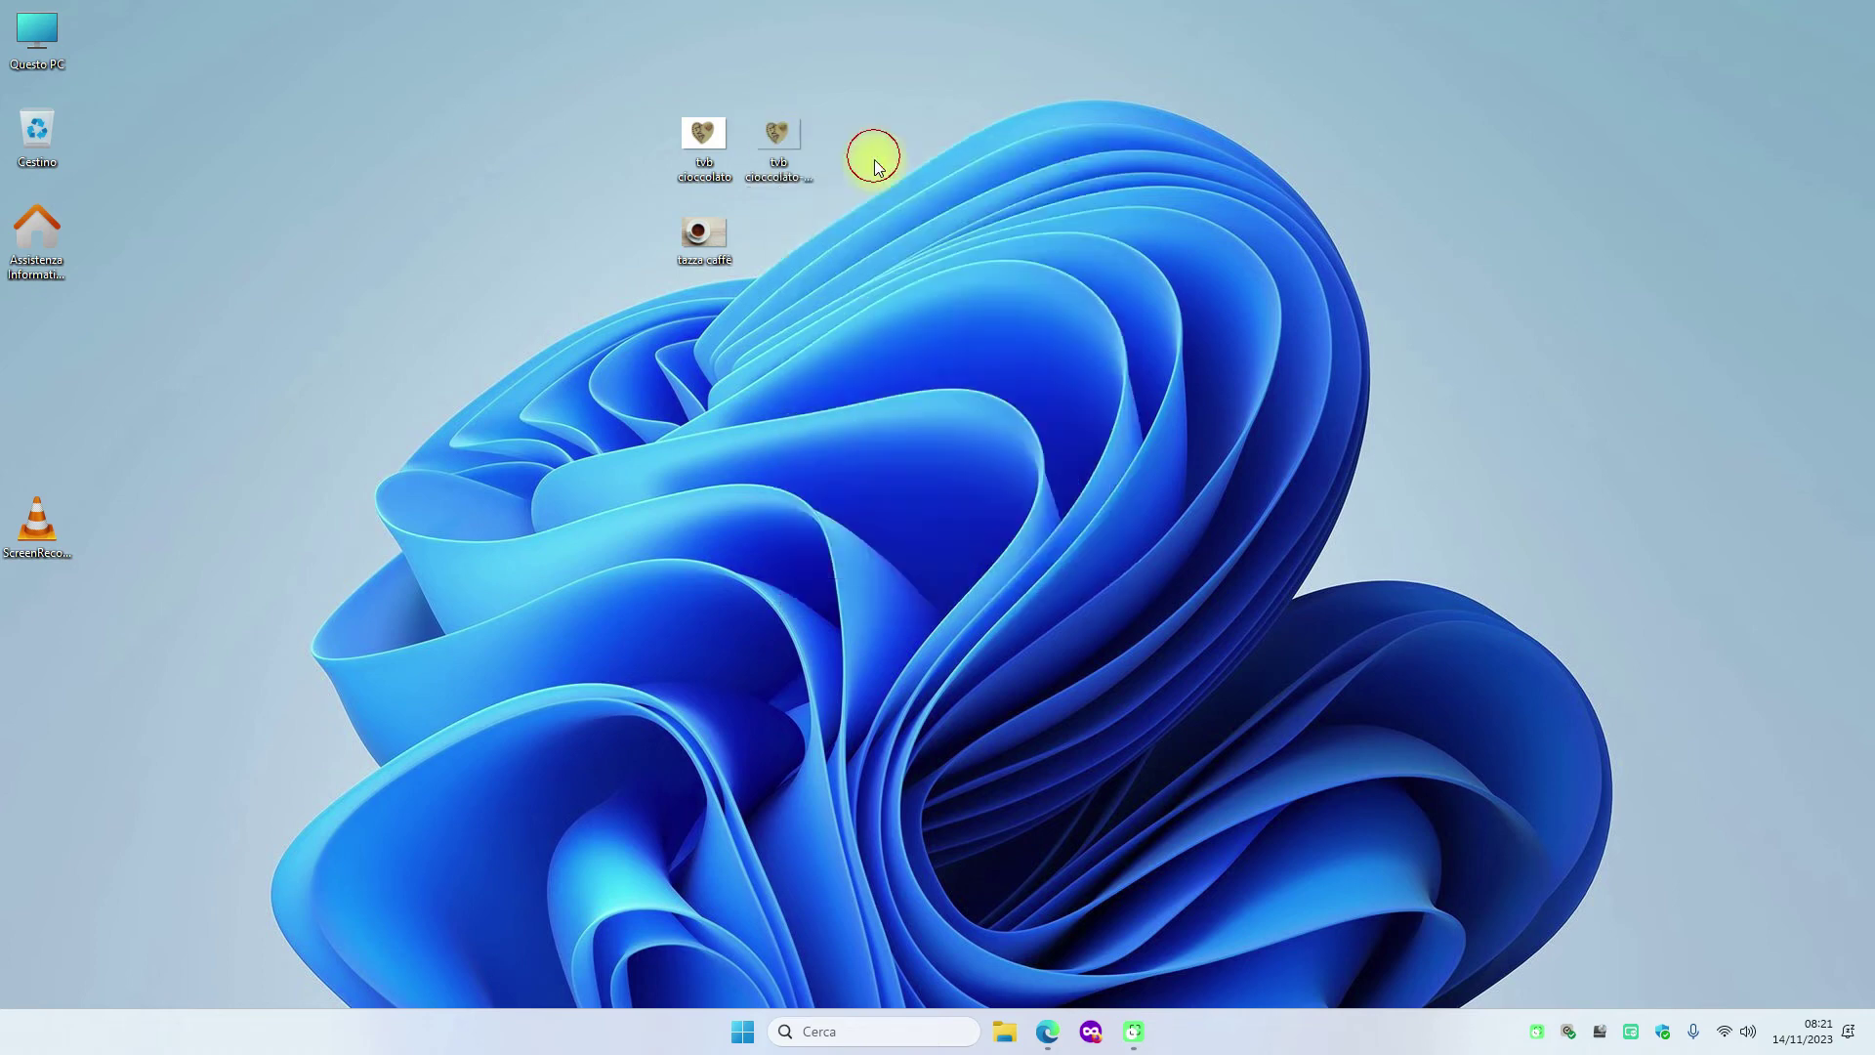
text(tvb cioccolato scontornato)
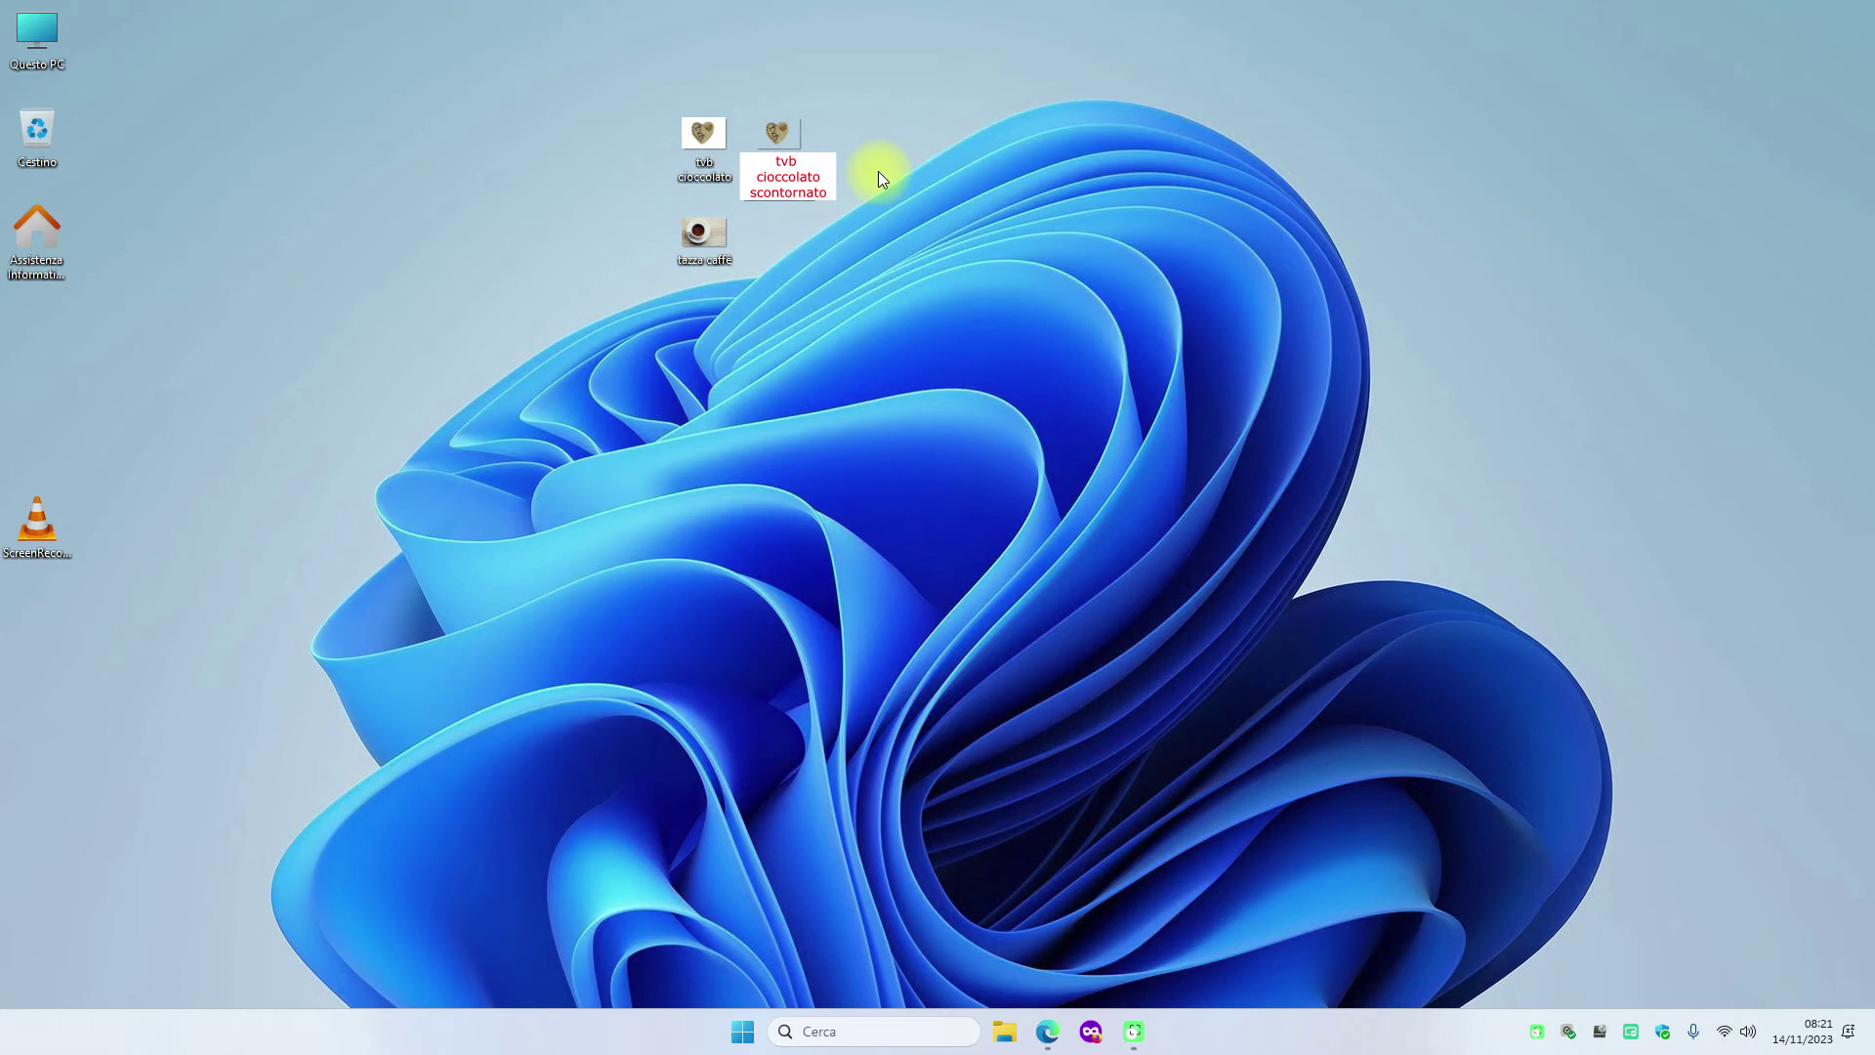
right_click(793, 133)
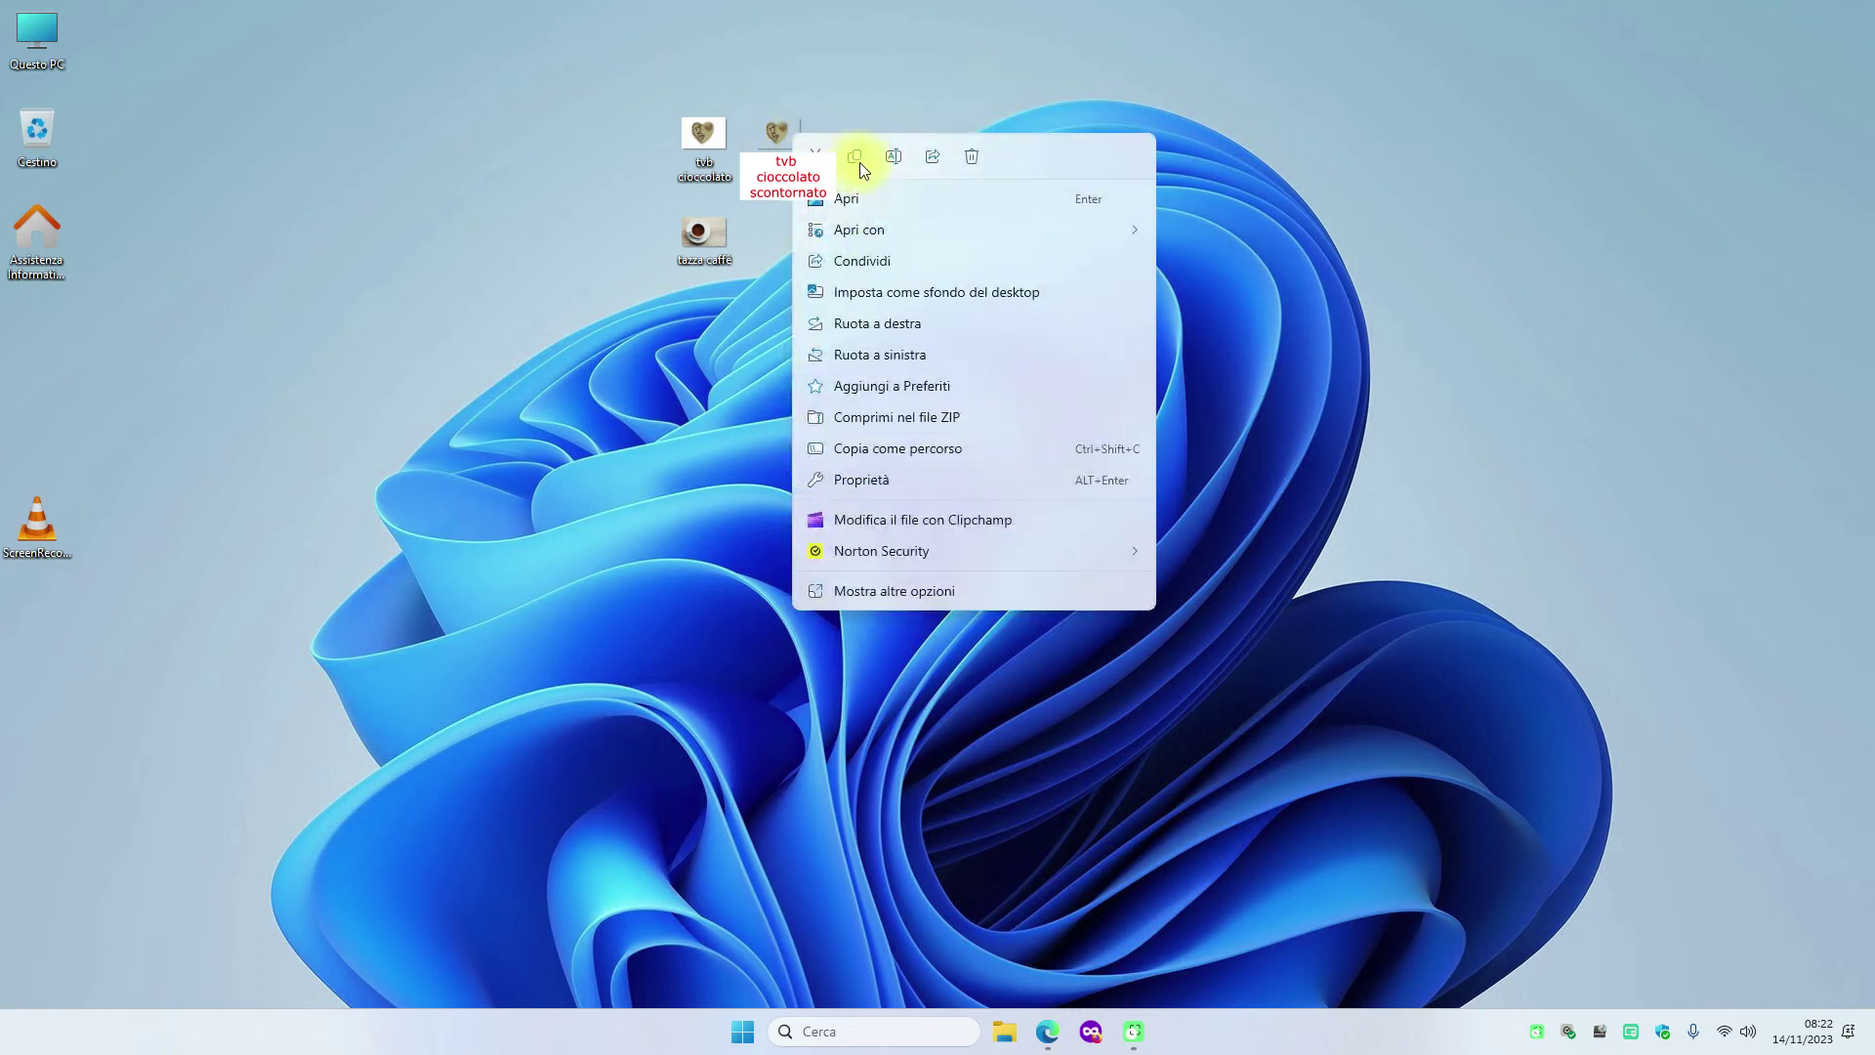
click(857, 158)
click(1047, 1031)
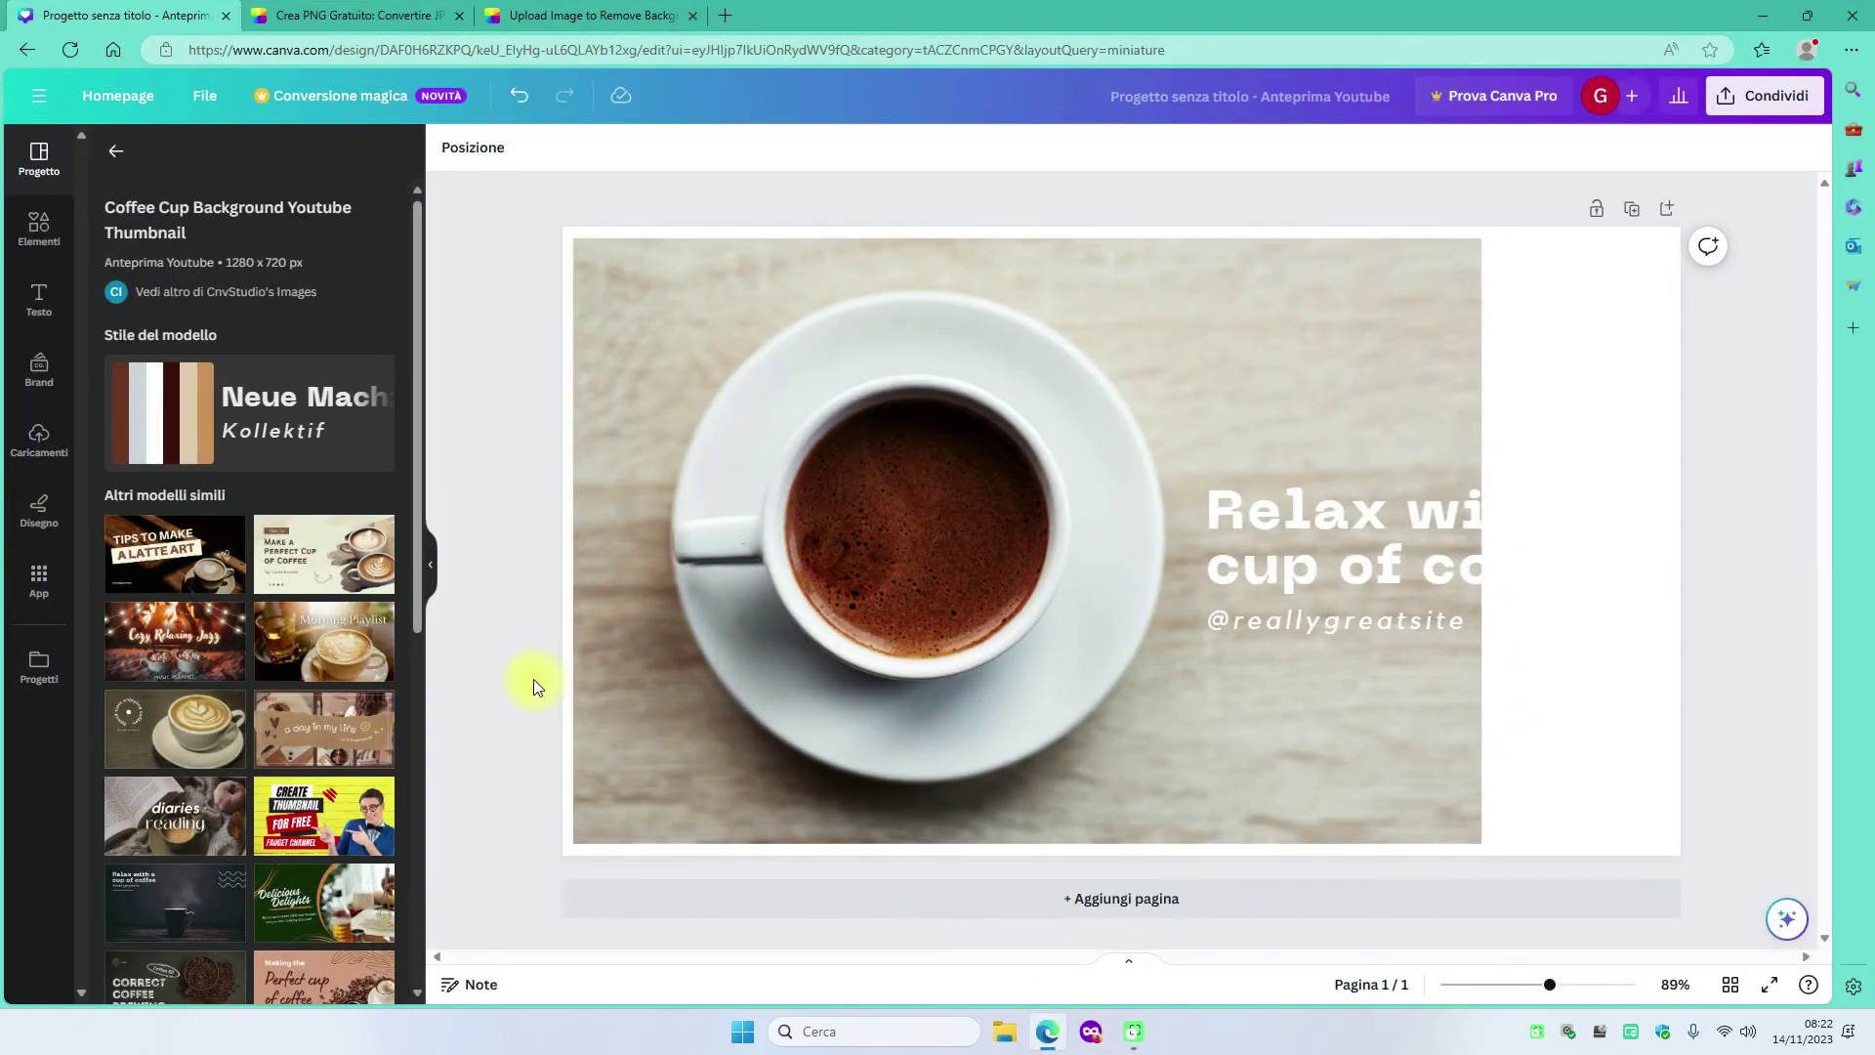
key(ctrl+v)
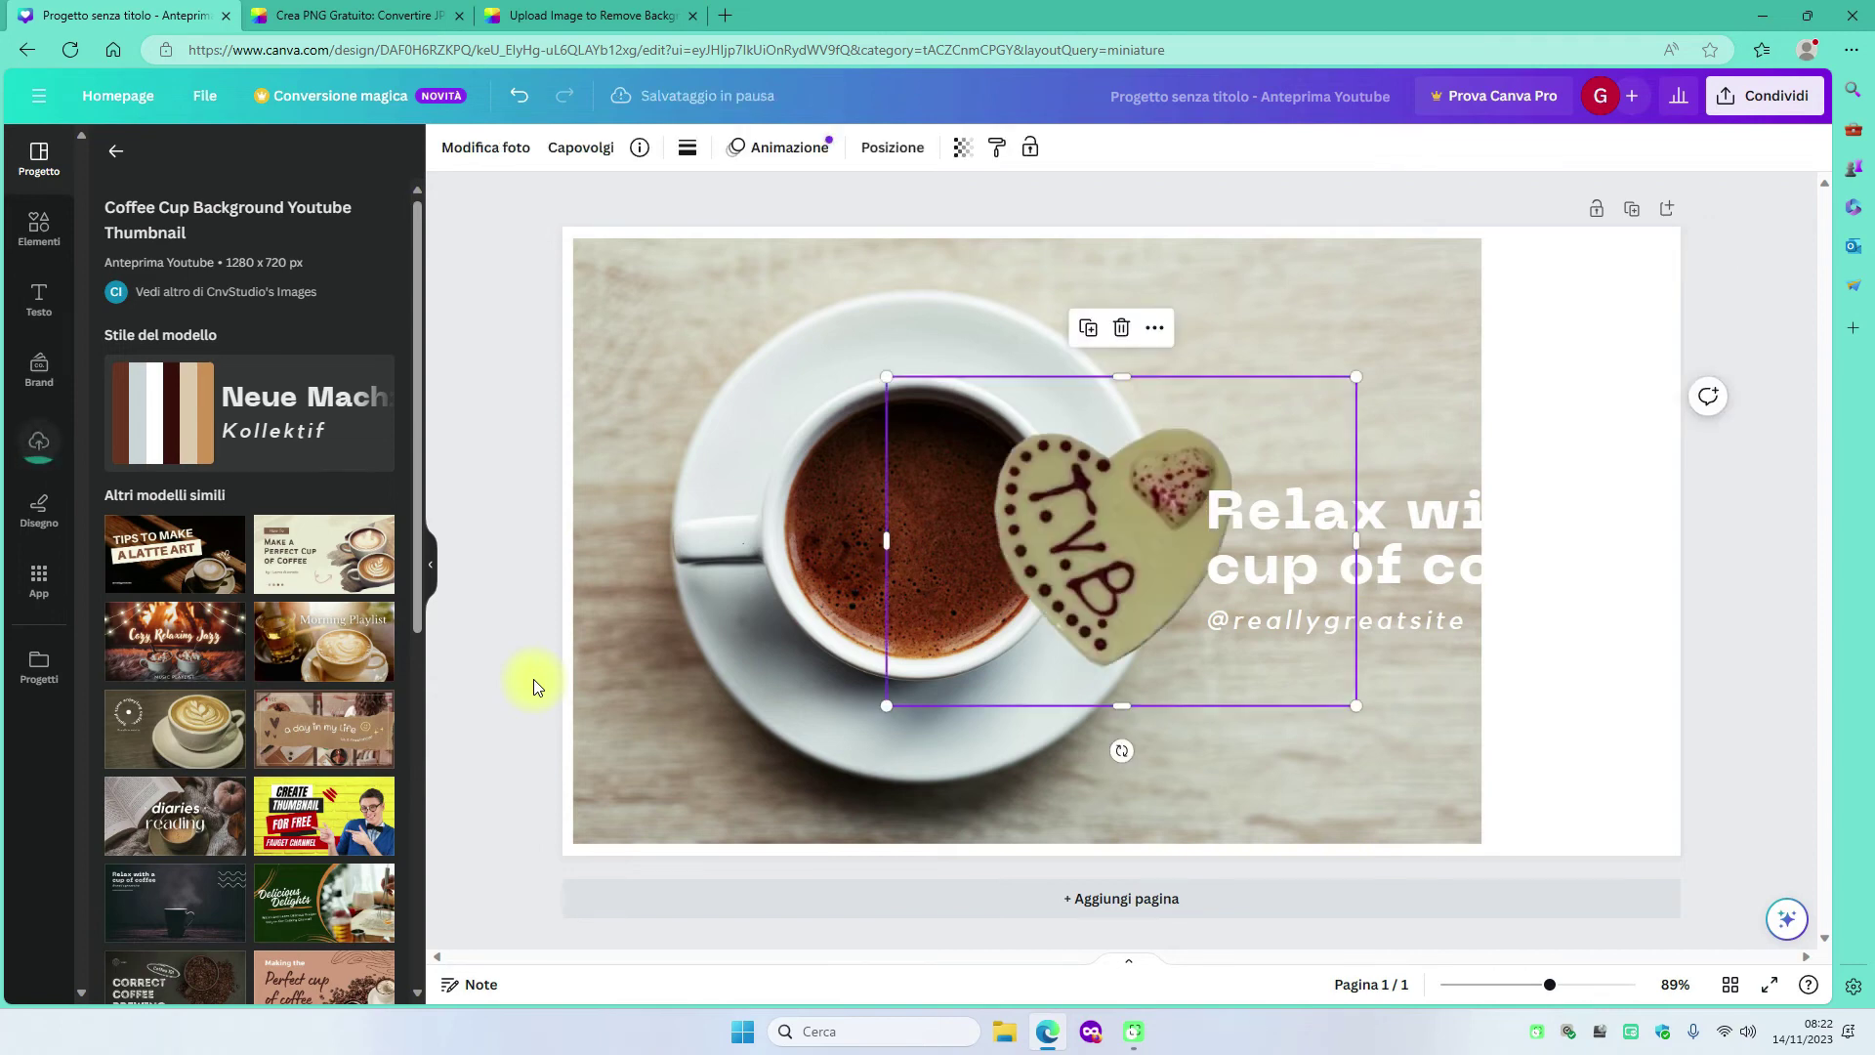
Move the transparent heart over the coffee cup and shrink it to fit inside the cup's rim.
drag(1063, 566, 828, 560)
drag(1121, 700, 968, 593)
drag(847, 544, 943, 564)
click(1631, 494)
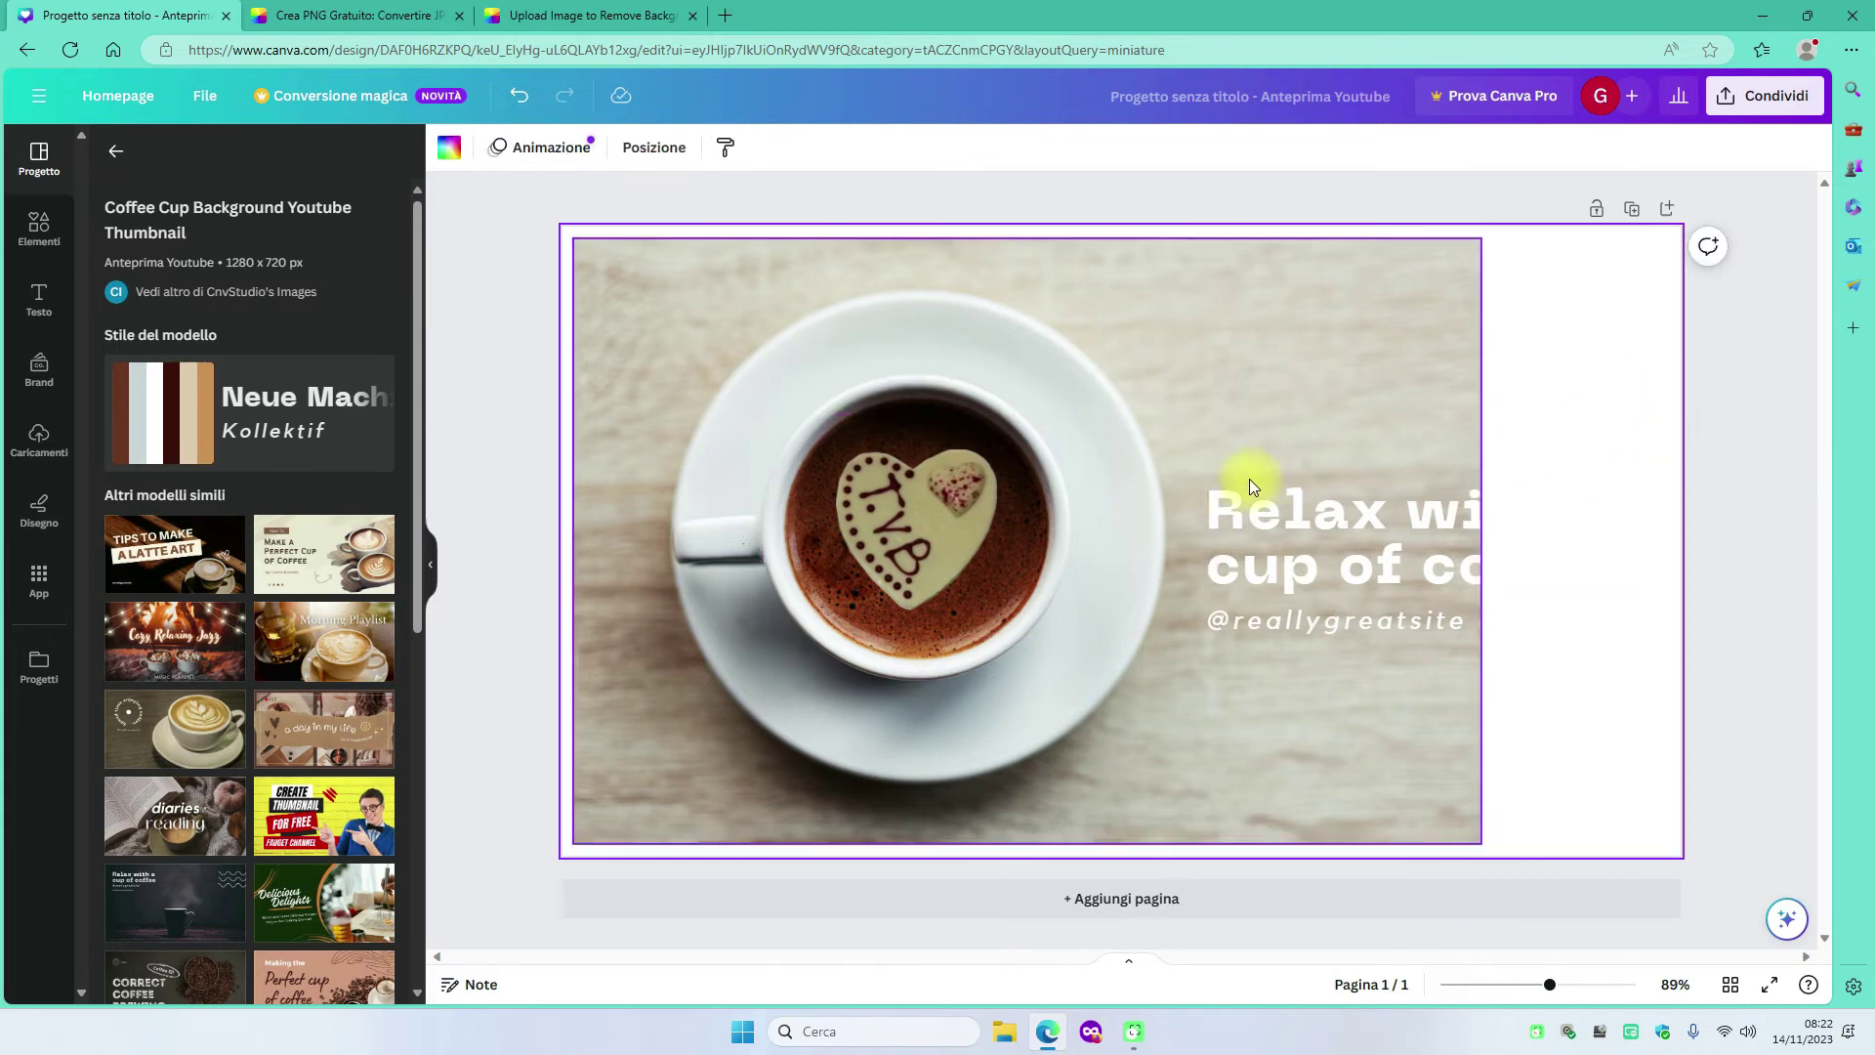
Rotate the heart until its T.V.B. lettering reads almost horizontally and enlarge its frame to about 384 by 269.
click(930, 543)
drag(928, 674, 1065, 603)
mouse_move(945, 539)
mouse_down()
mouse_move(943, 625)
mouse_move(935, 527)
mouse_move(965, 553)
mouse_move(962, 469)
mouse_move(960, 539)
mouse_up()
click(1573, 678)
click(957, 542)
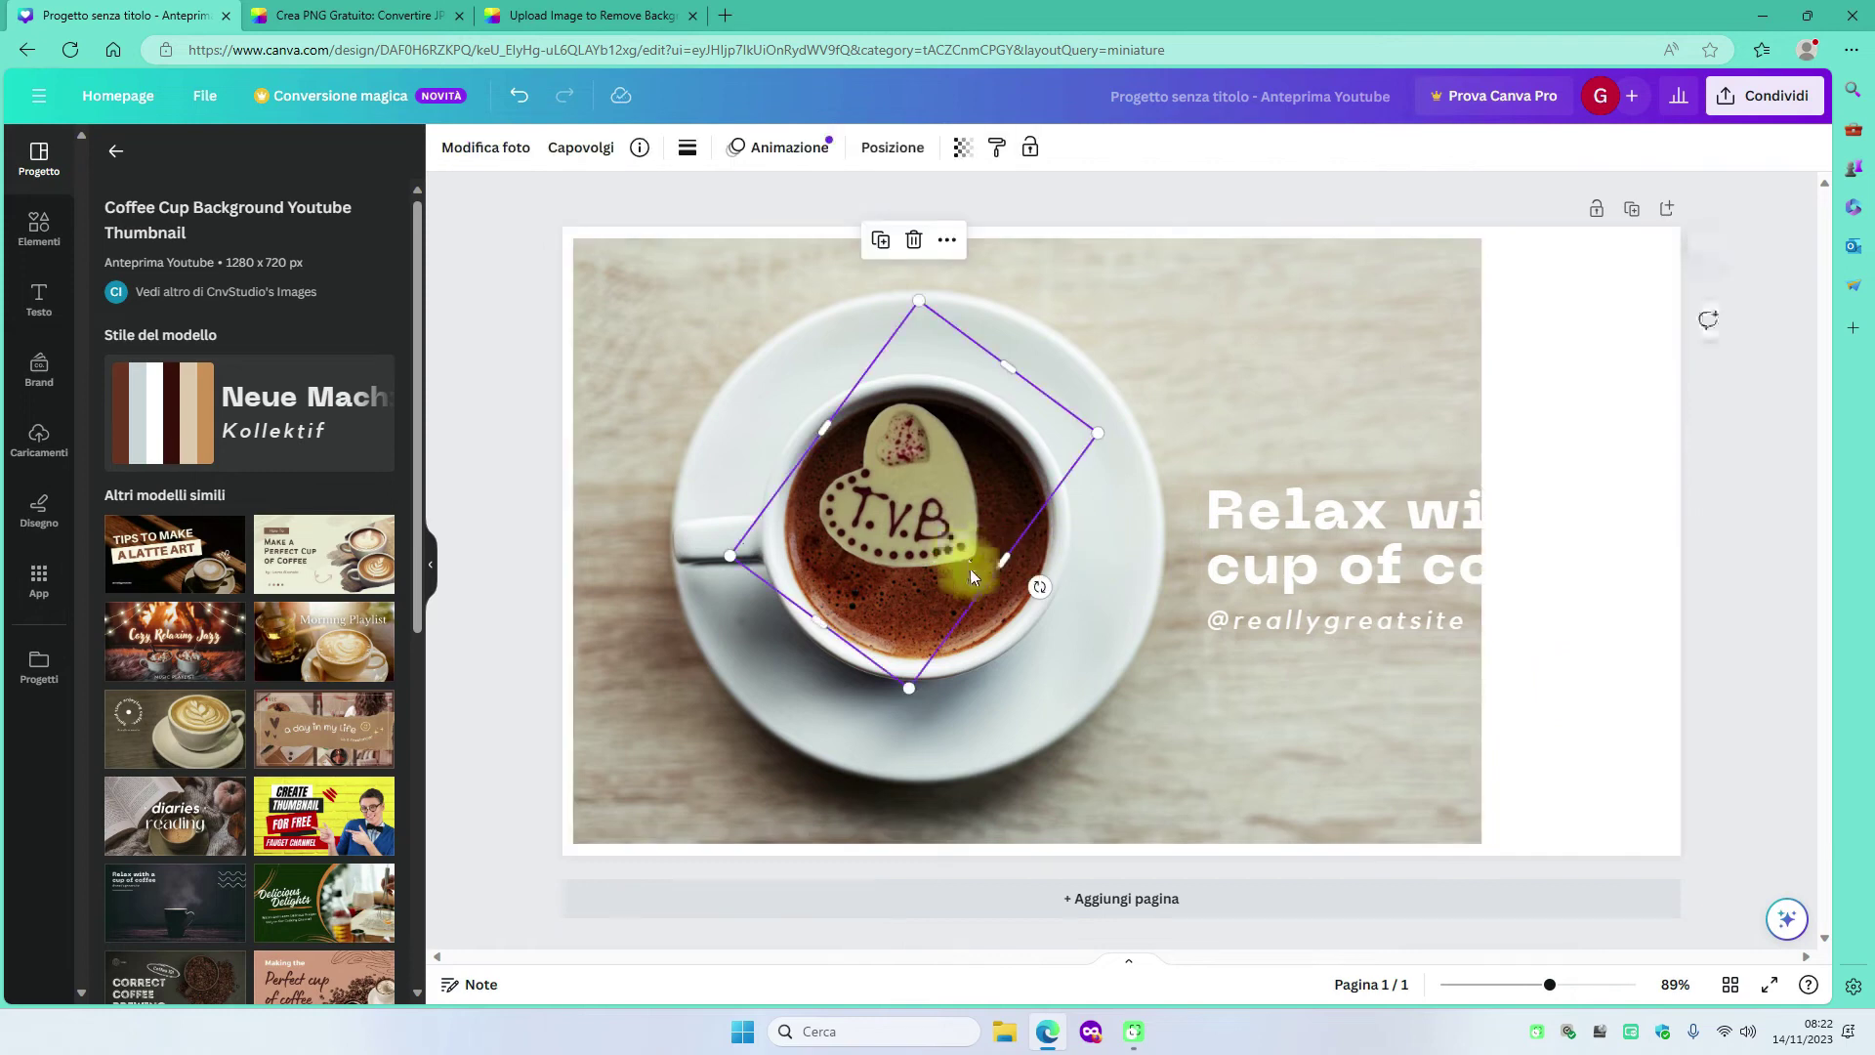
drag(912, 683, 905, 710)
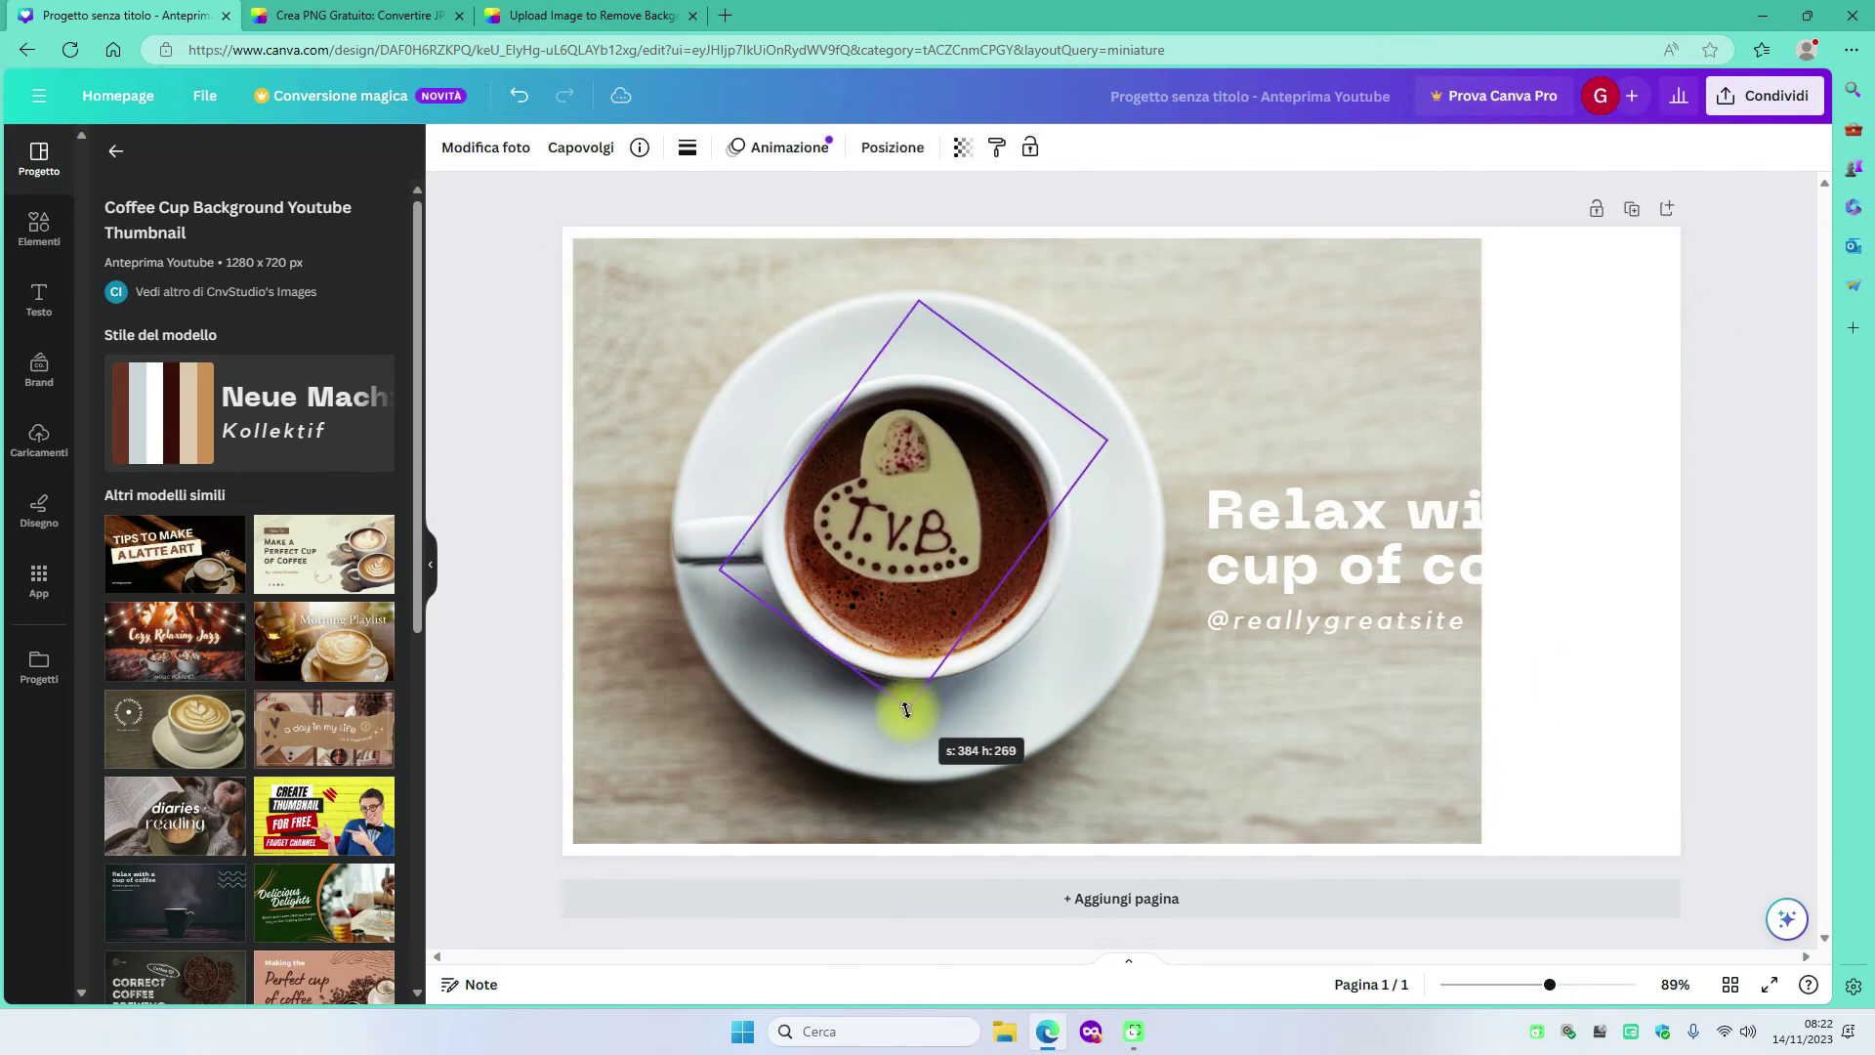
click(1627, 657)
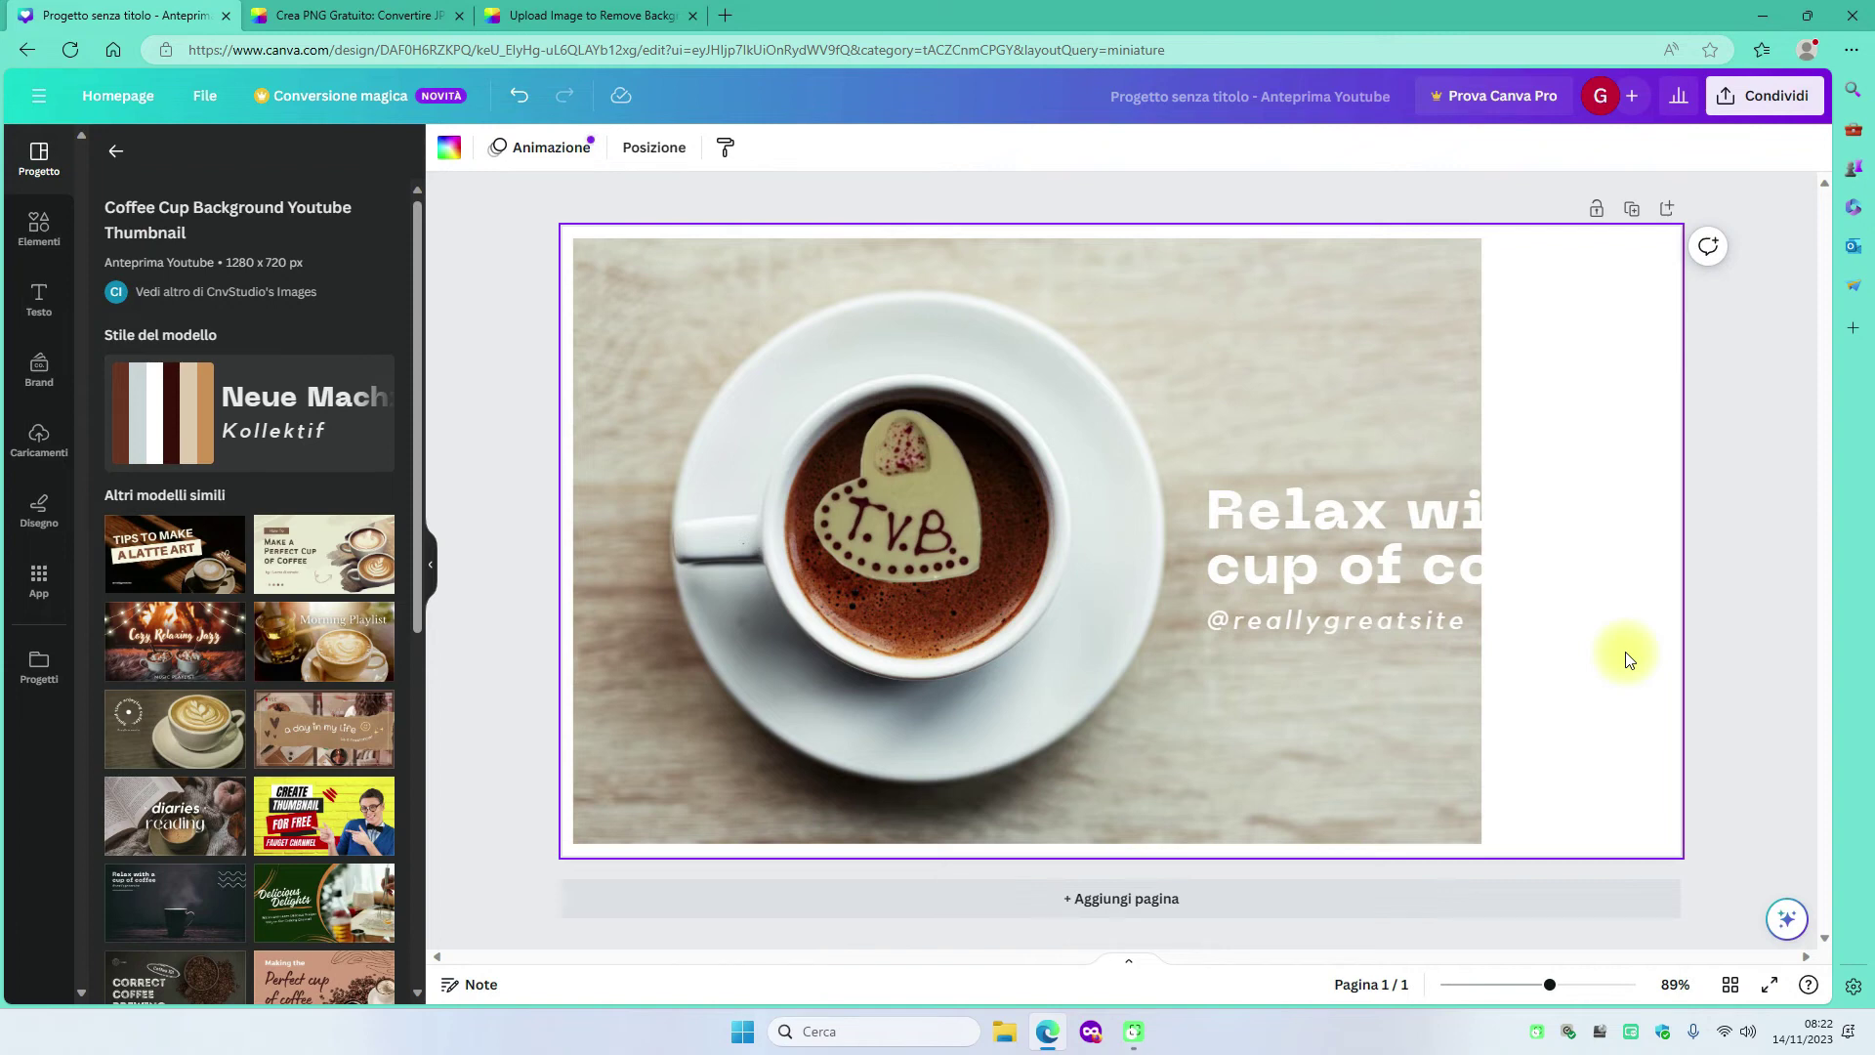
Move the headline to the page's upper right and replace its text with "La caffetteria", the owner's first name and "vi augura buona colazione".
click(1391, 514)
drag(1381, 507, 1309, 289)
double_click(1476, 369)
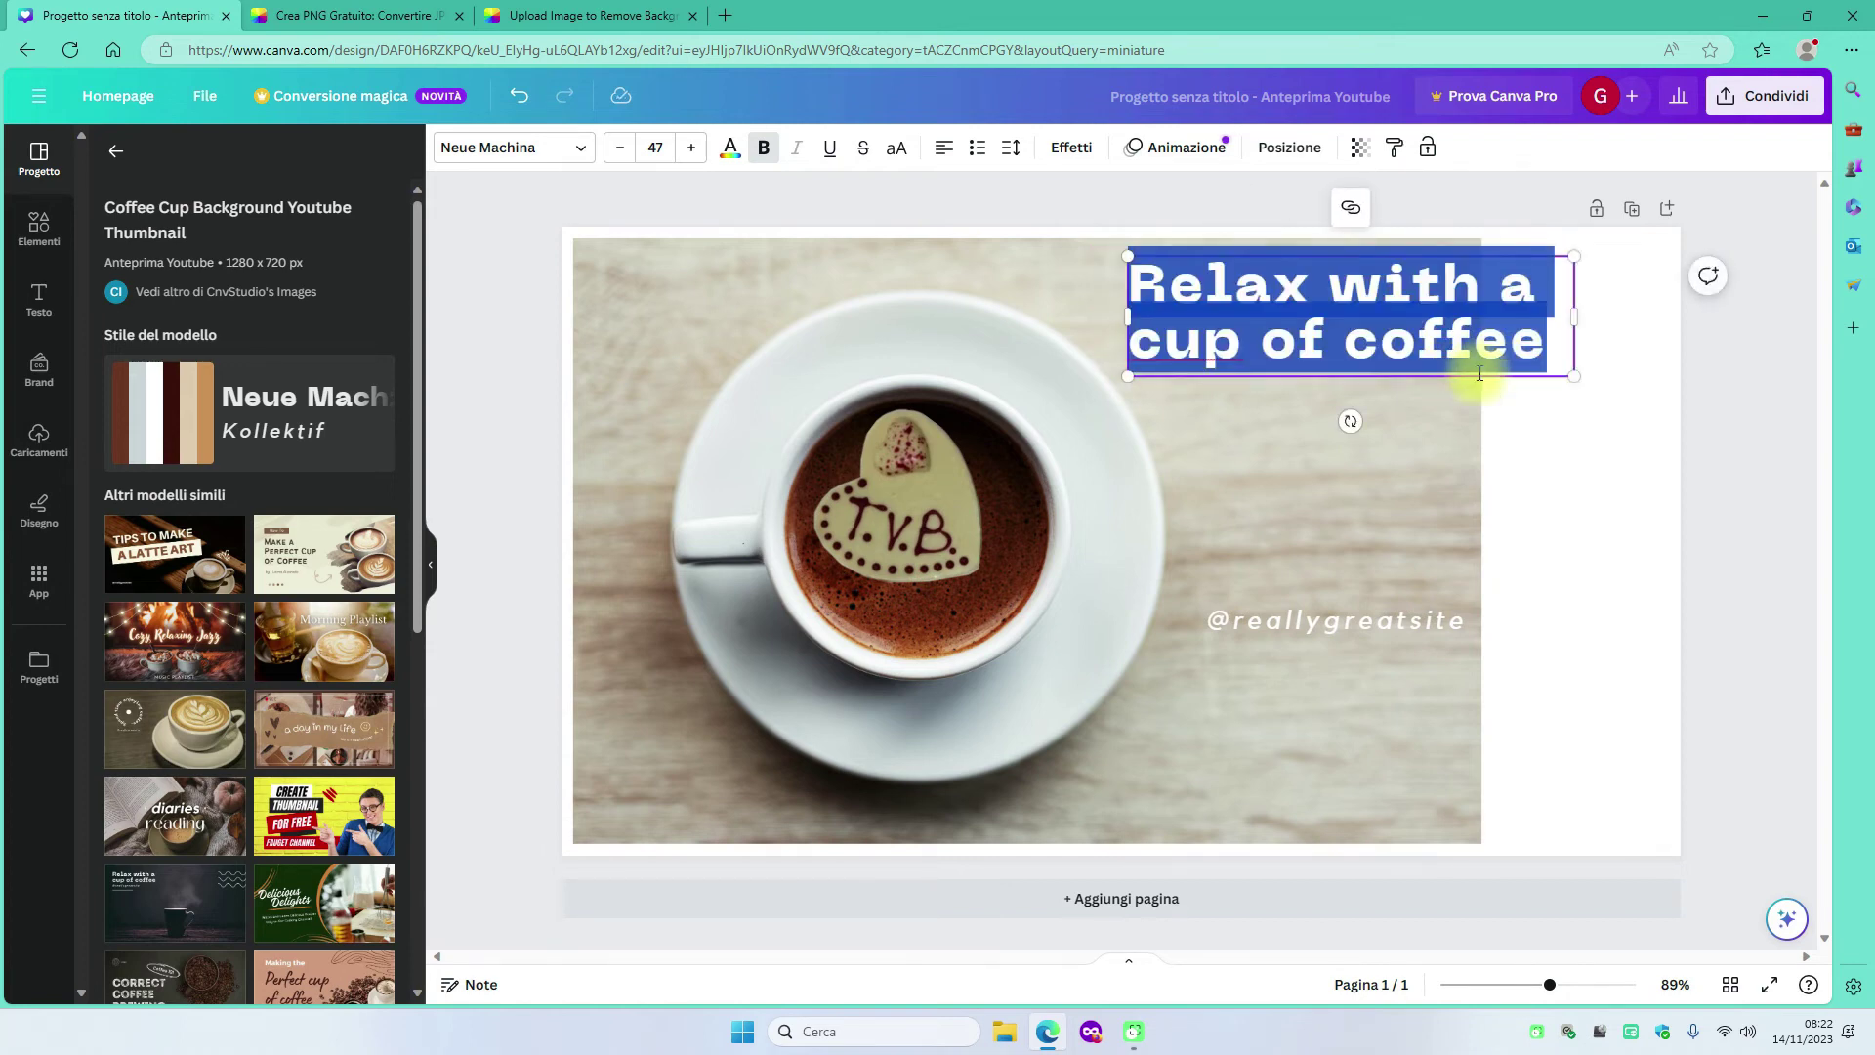
key(BackSpace)
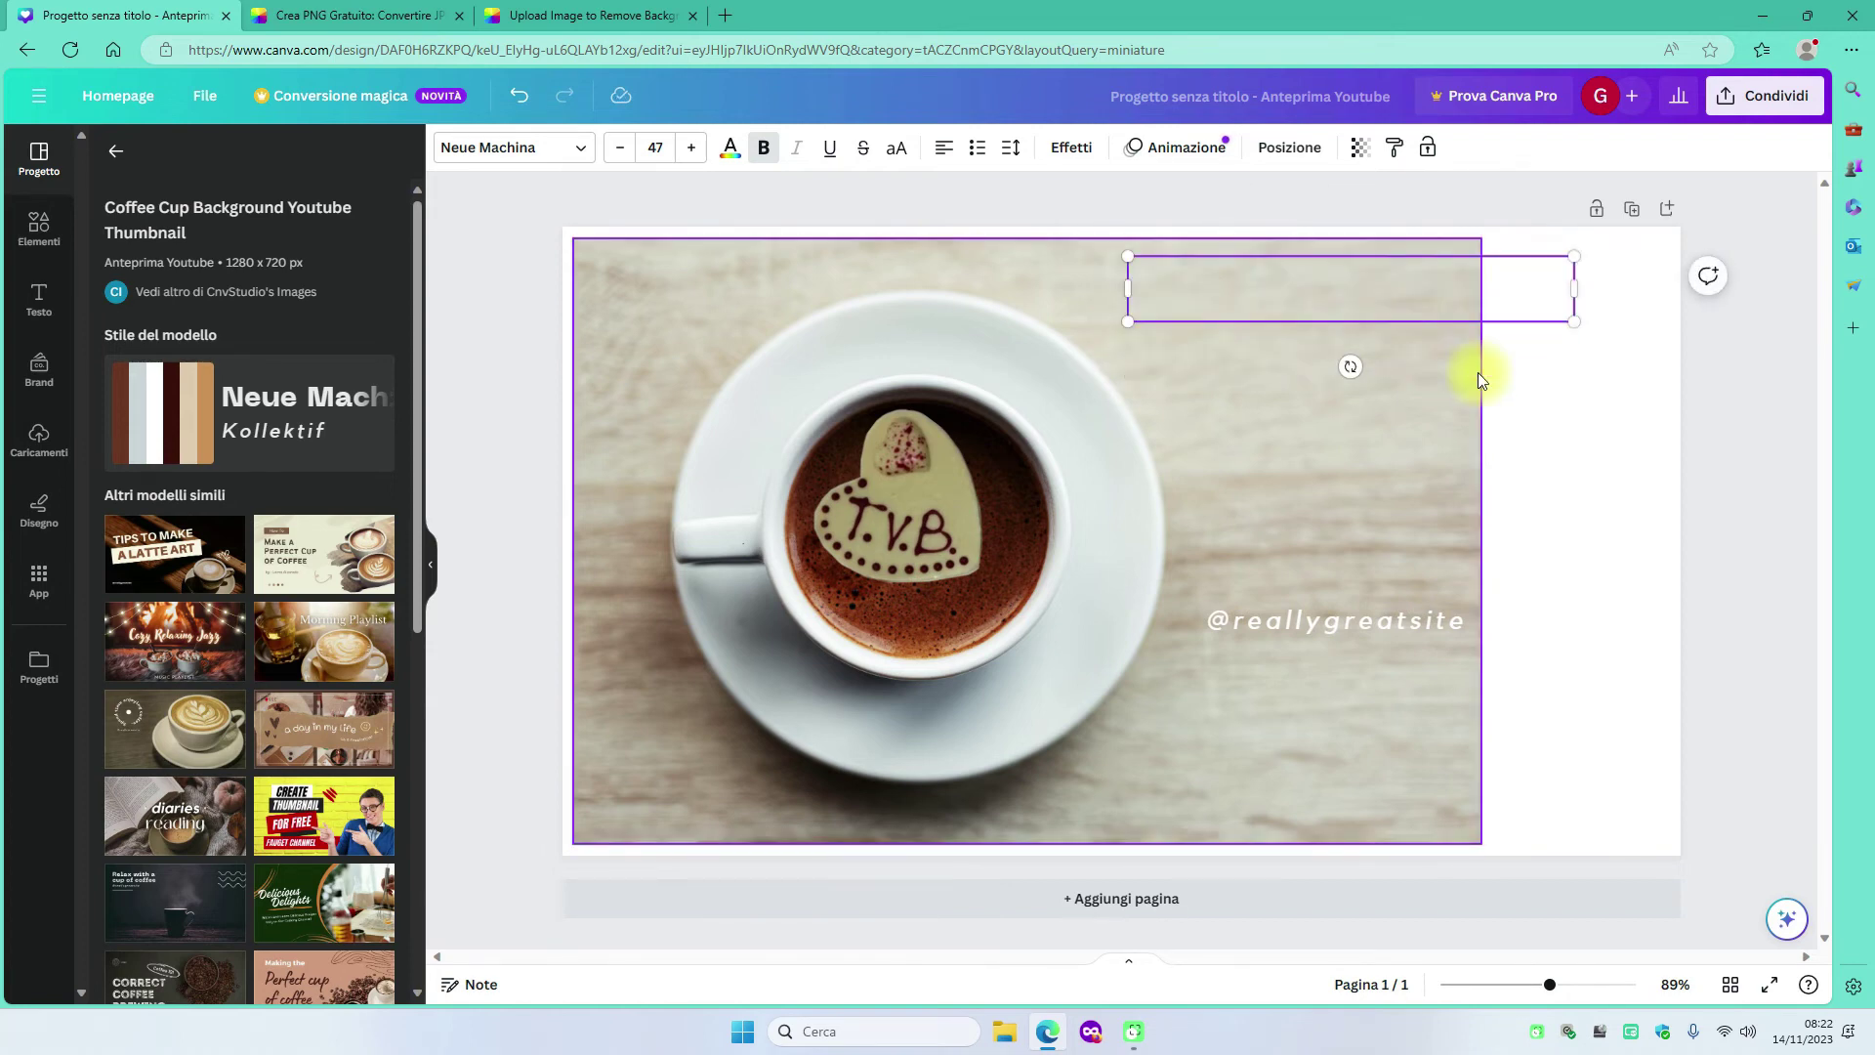
text(La ca)
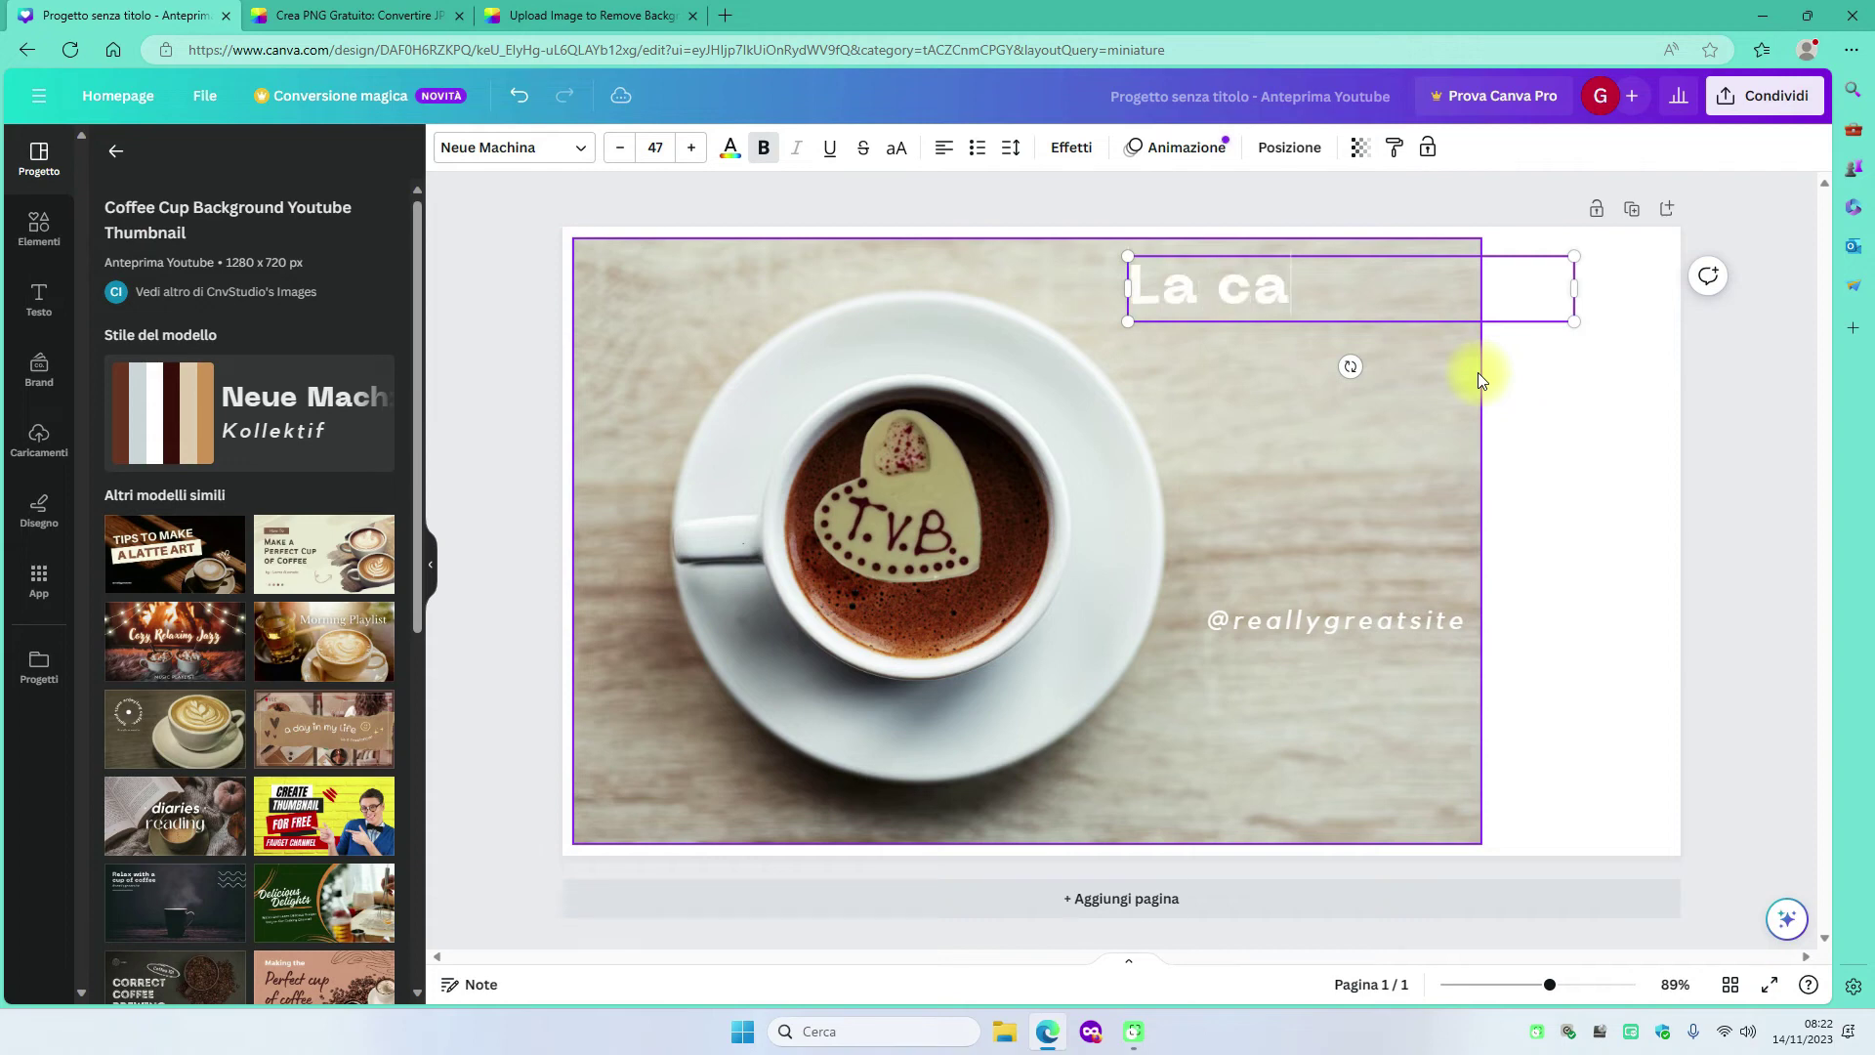
text(ffetteria)
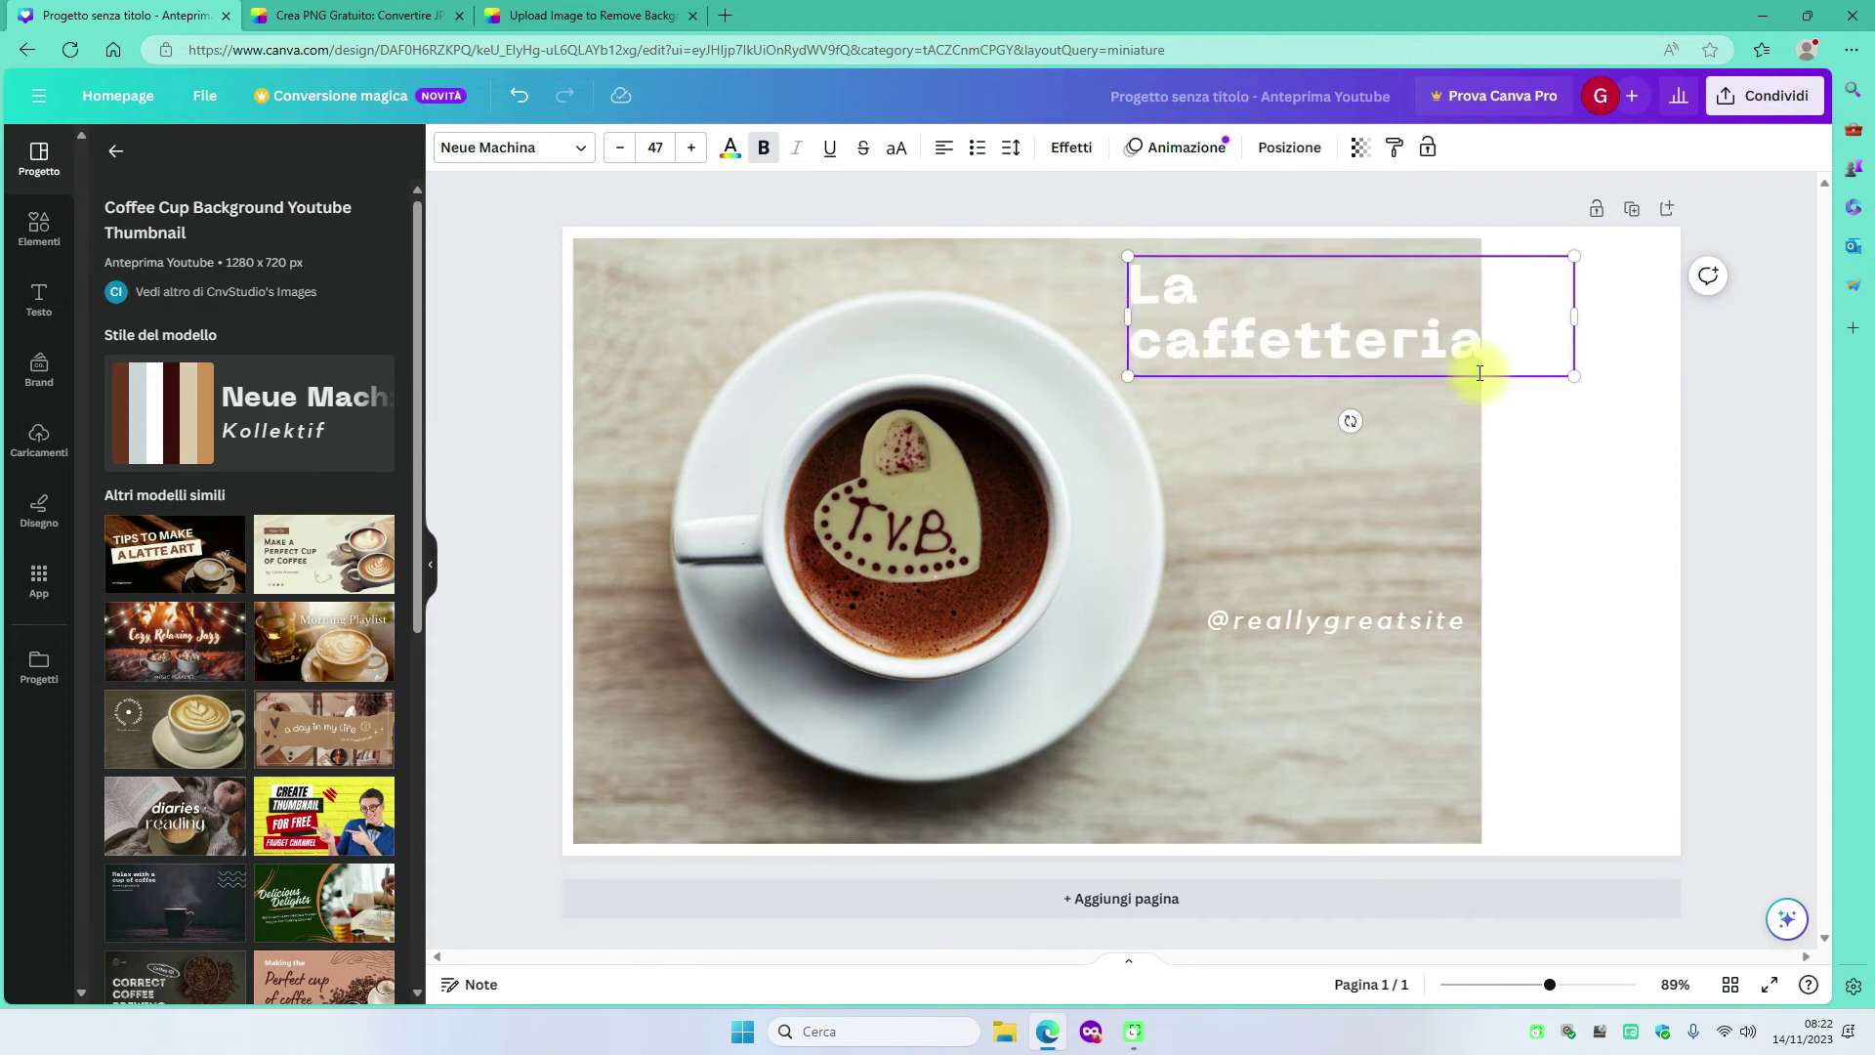
text( Gianluc)
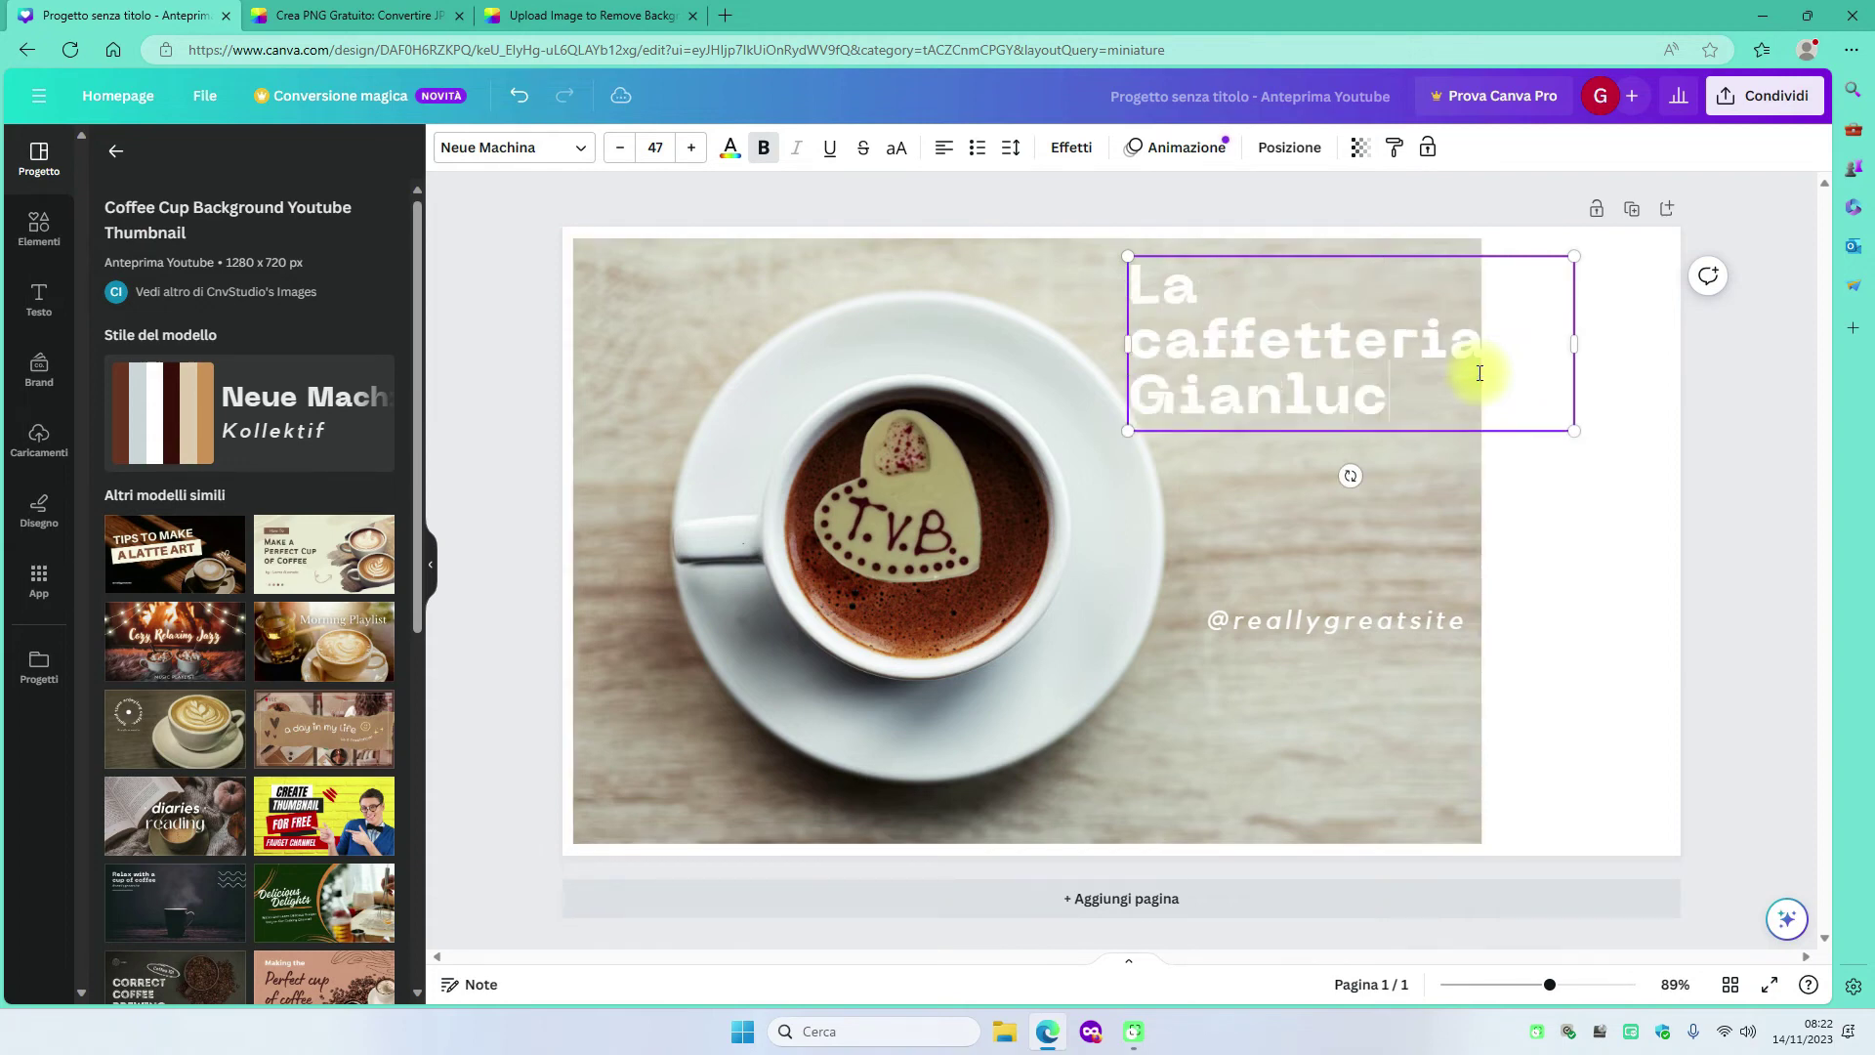
text(a v da)
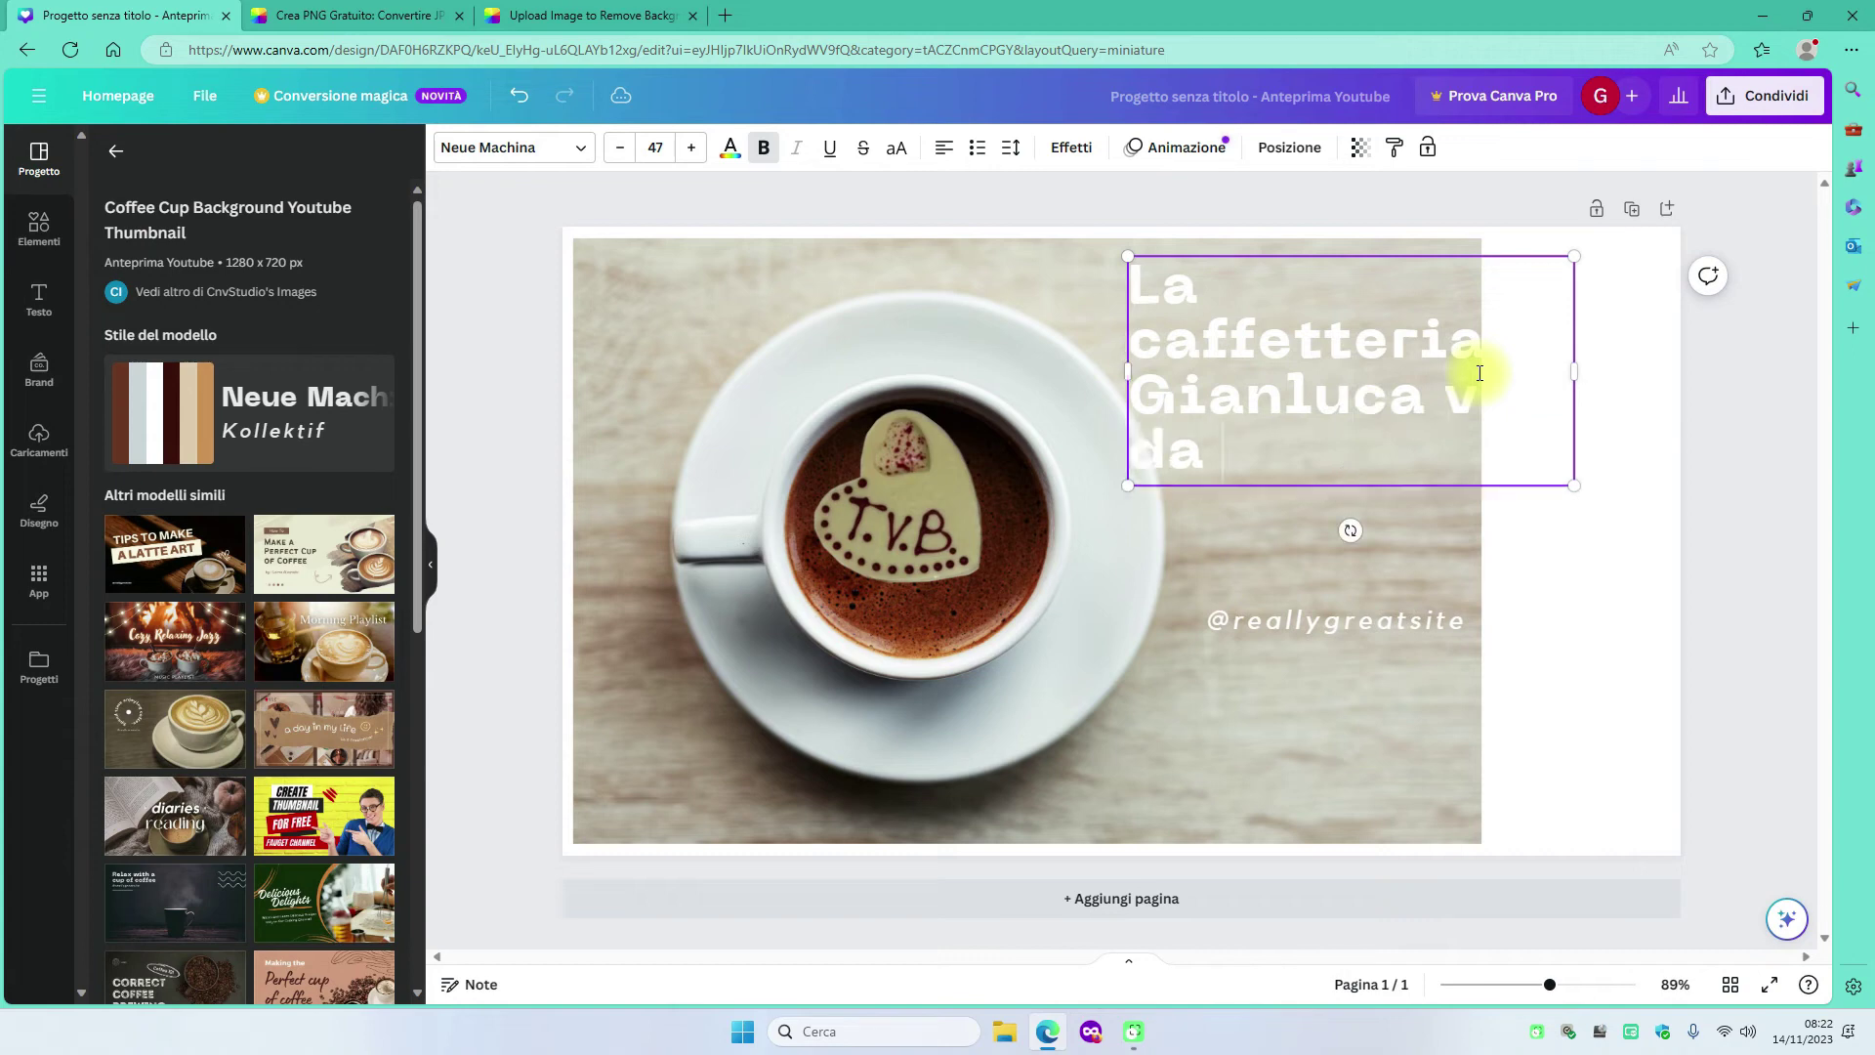
key(BackSpace)
key(BackSpace)
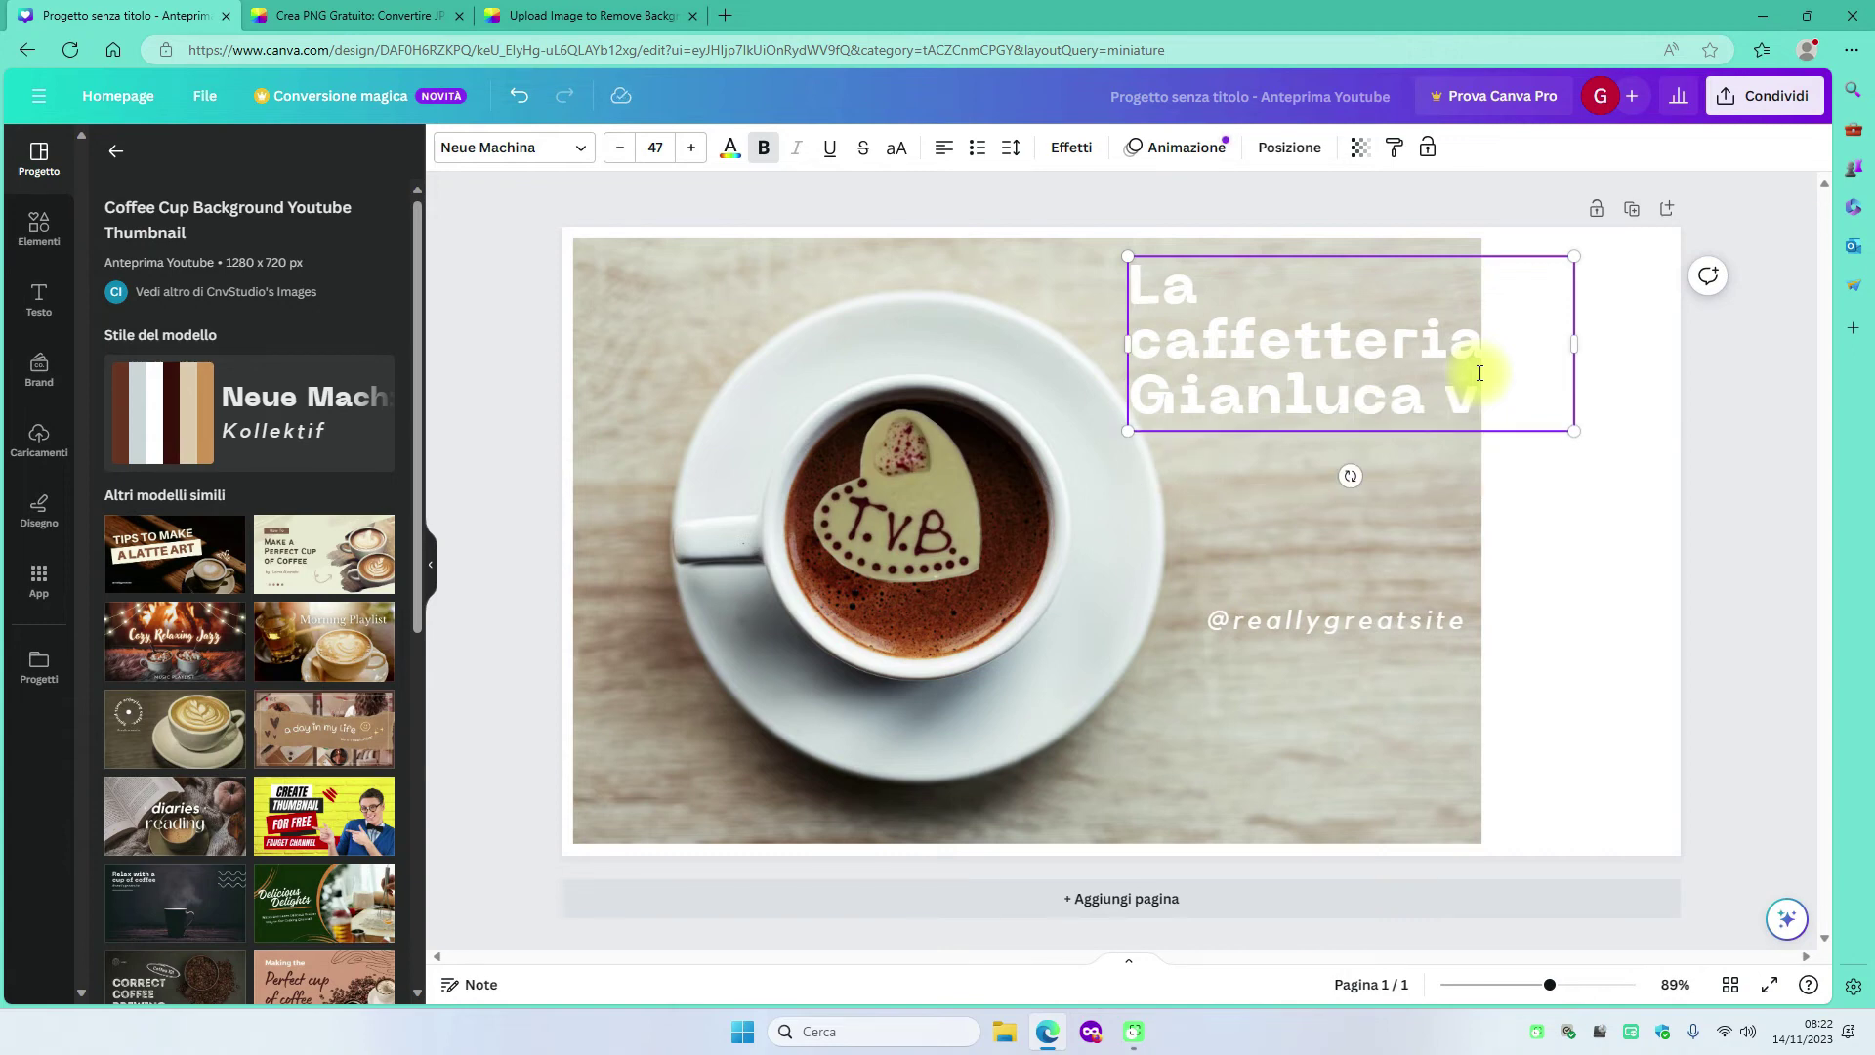
text(augura)
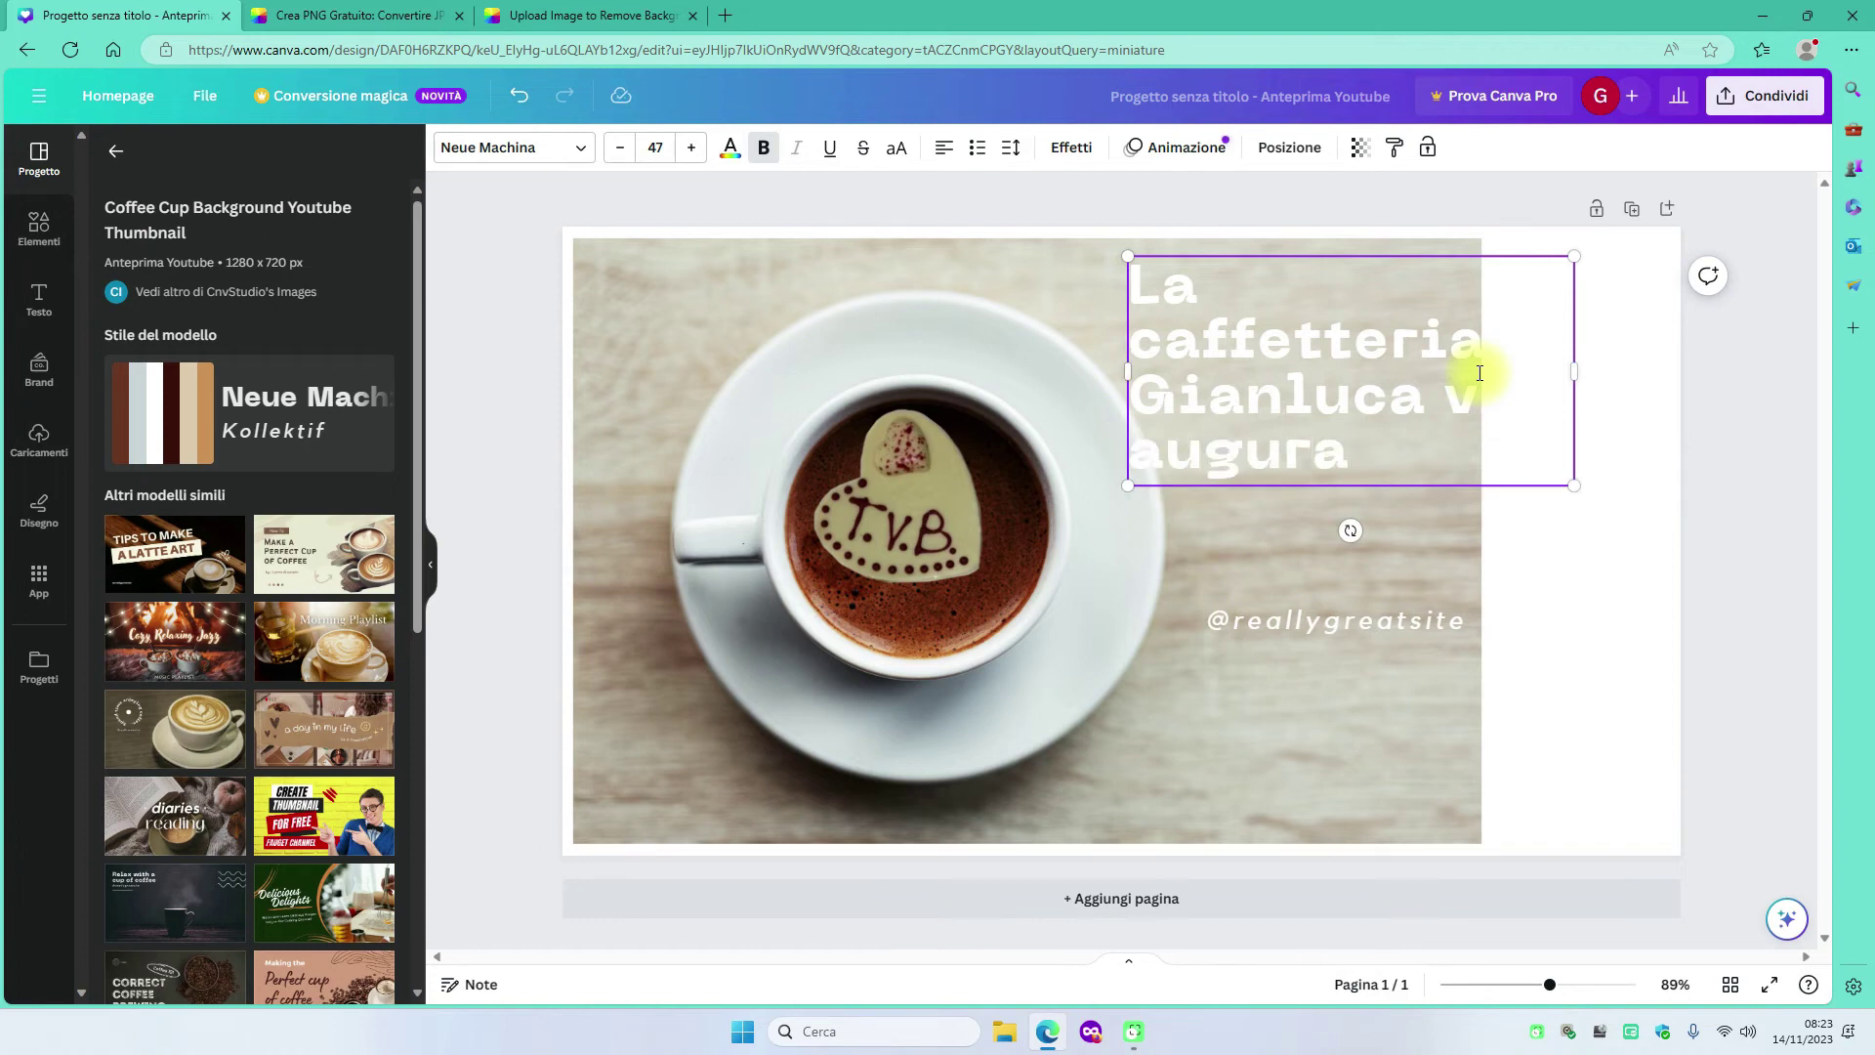
text( buona colazione)
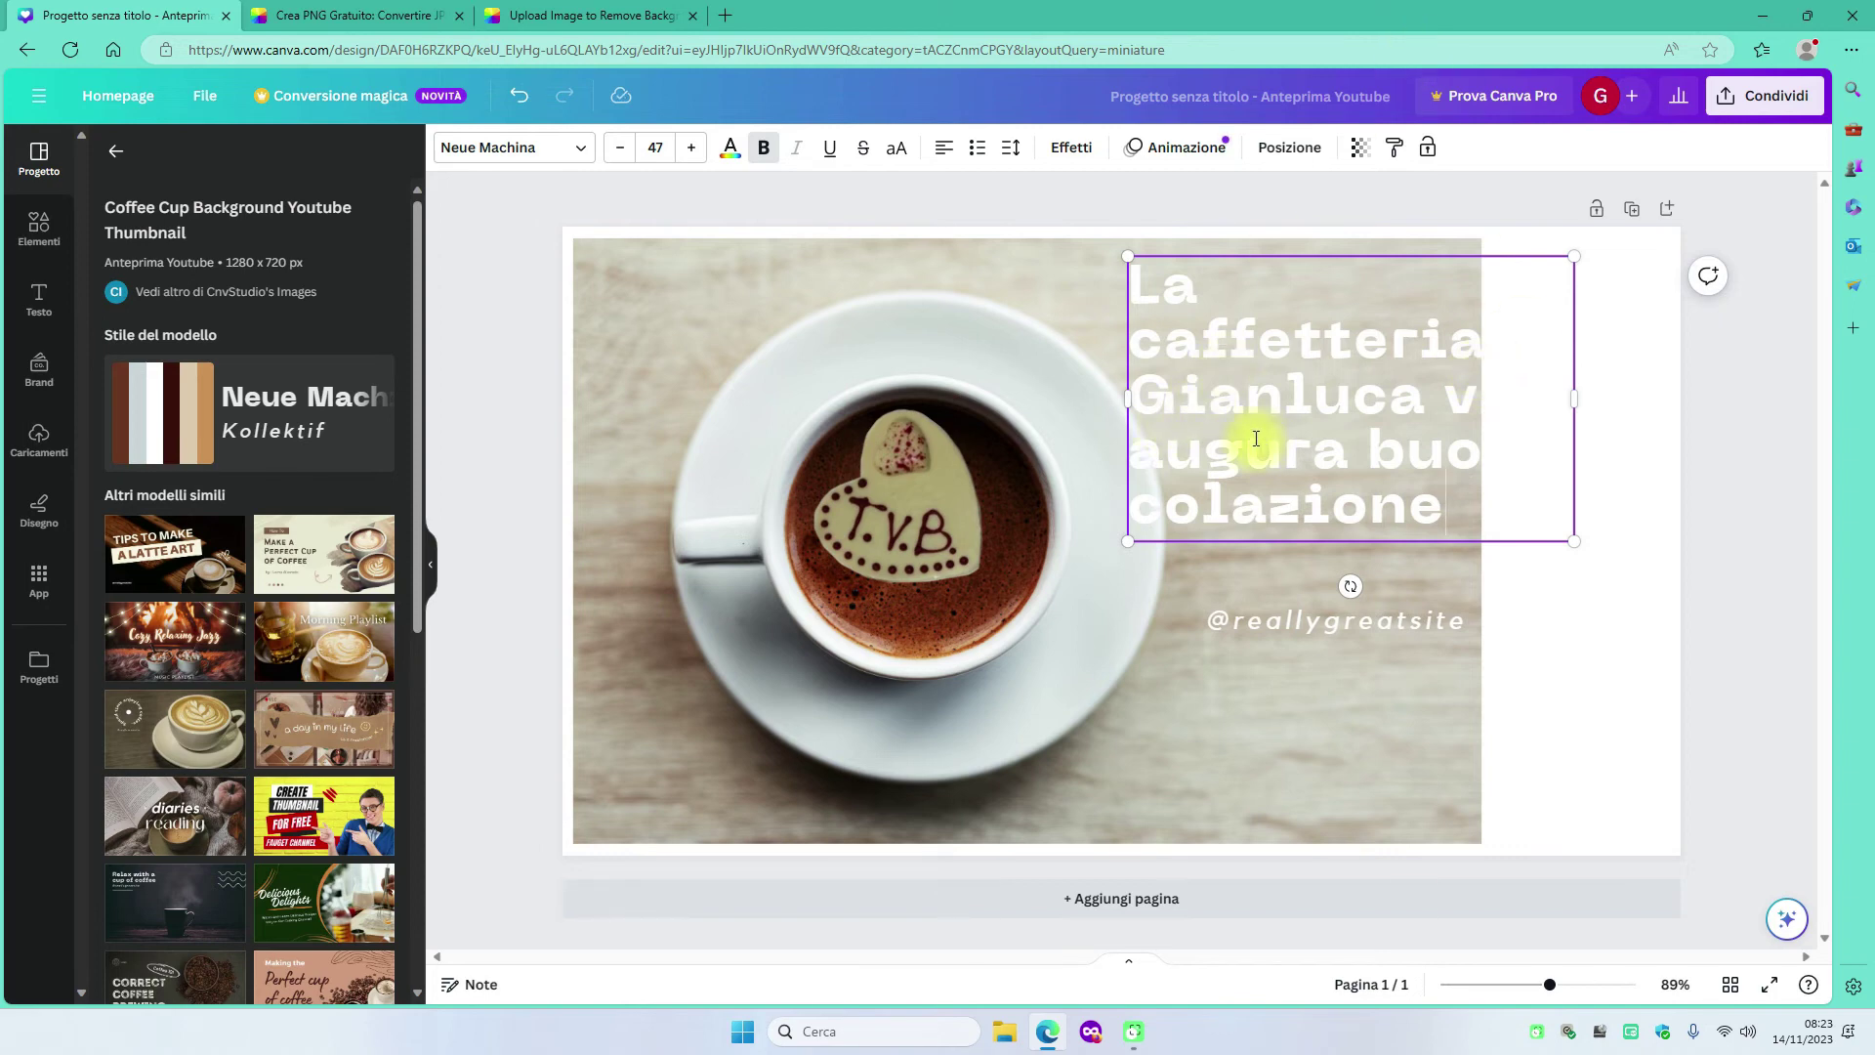
click(1625, 476)
drag(1317, 350, 1361, 340)
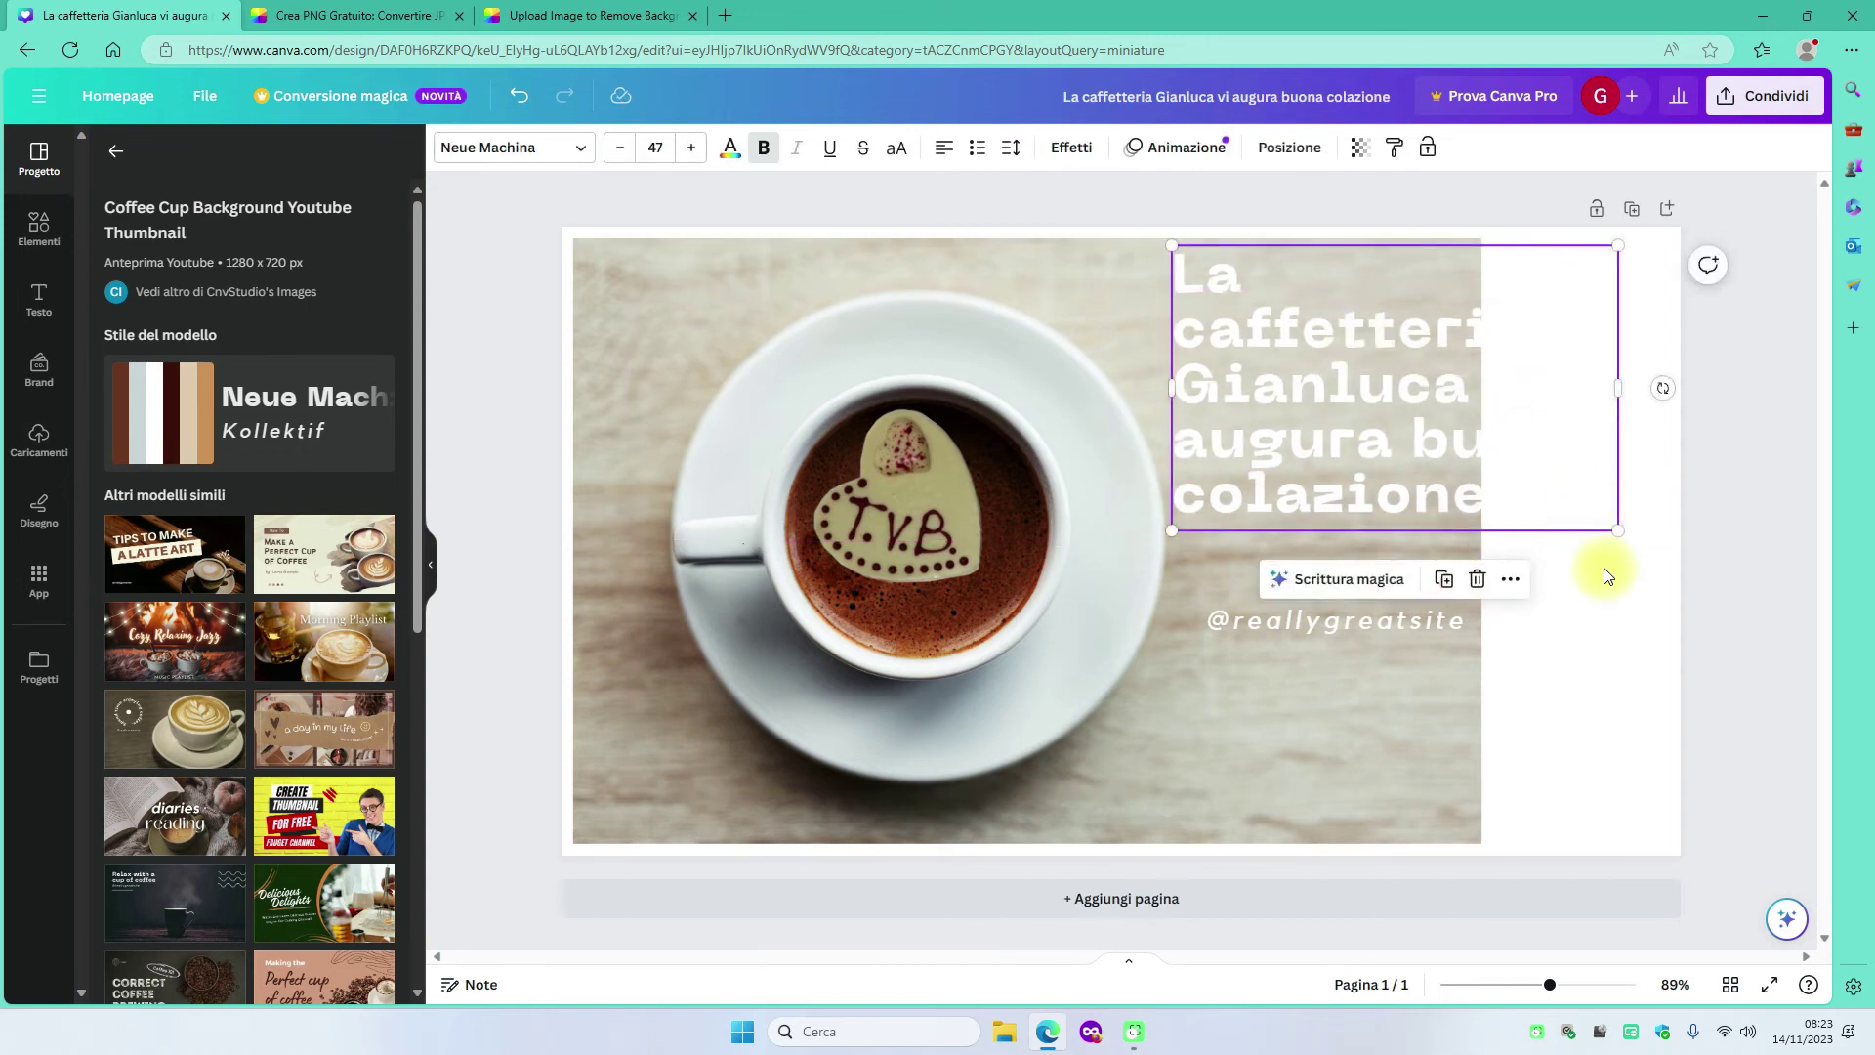
Colour the whole headline with the near-black brown from the coffee cup photo's colours.
click(1198, 267)
drag(1197, 267, 1592, 537)
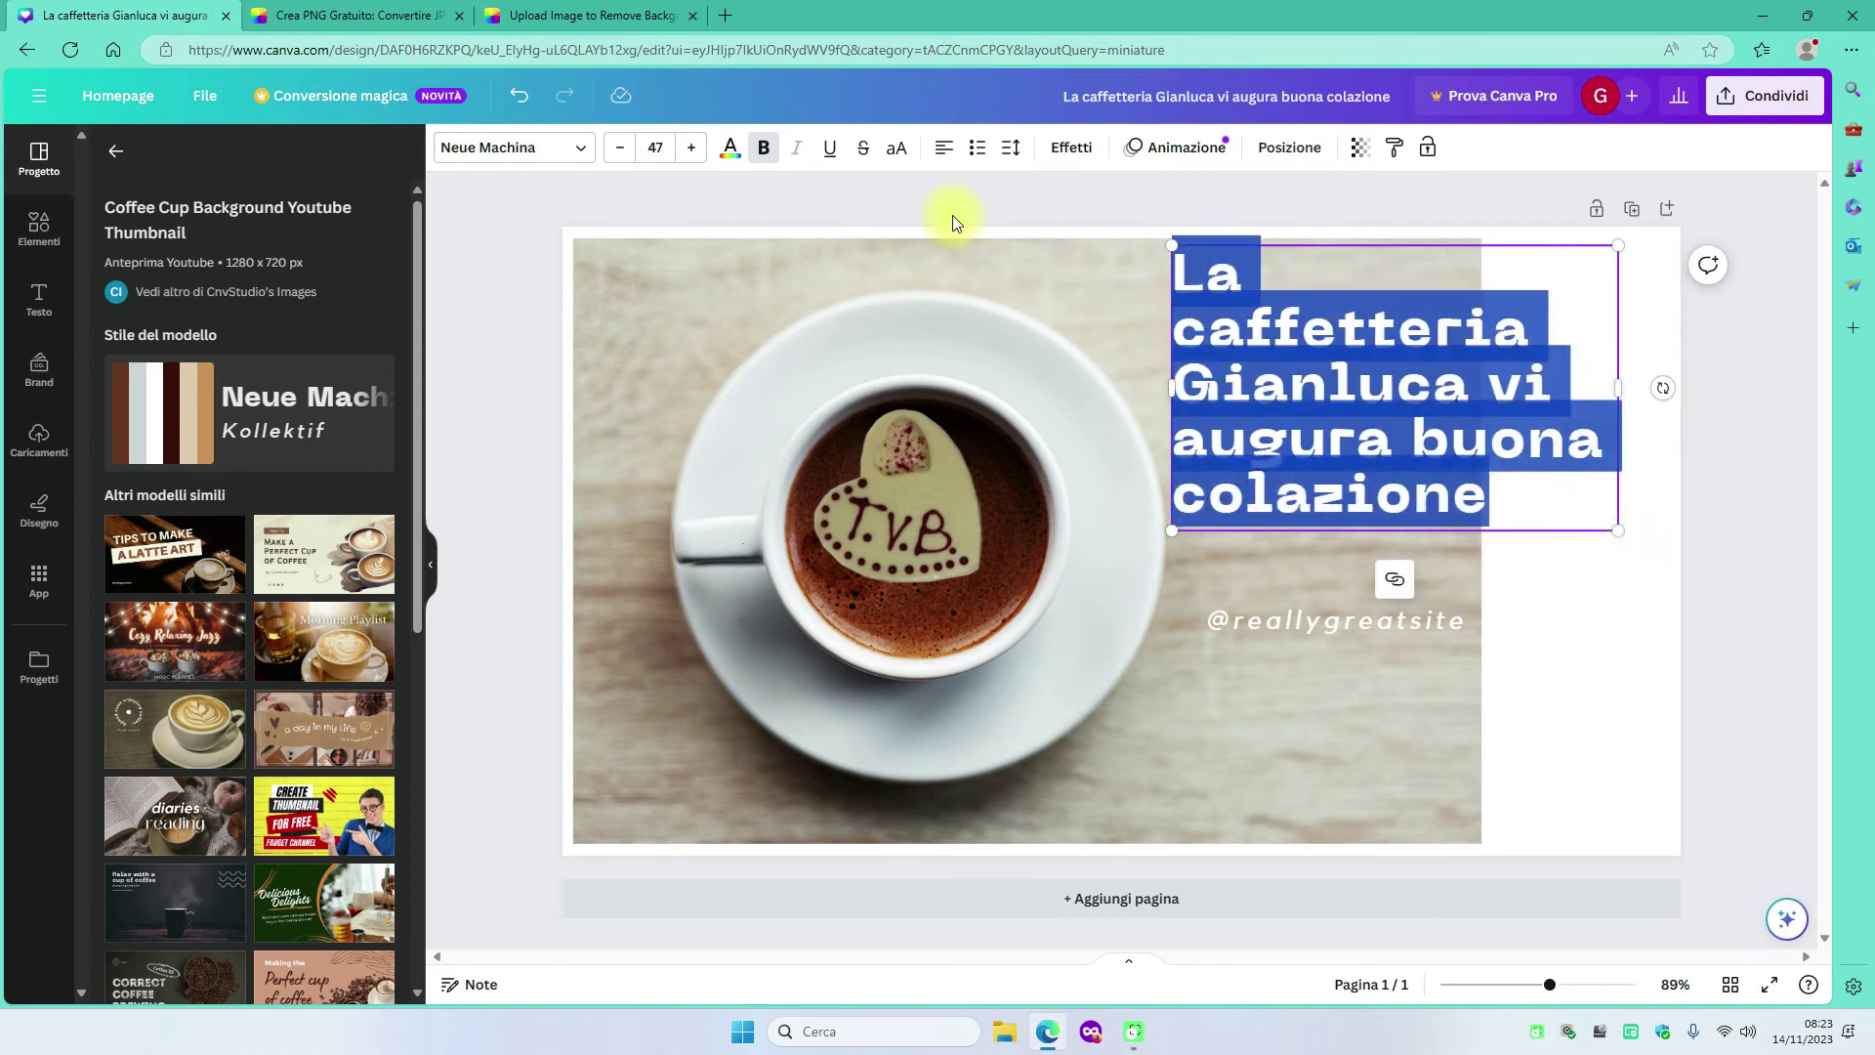
click(731, 149)
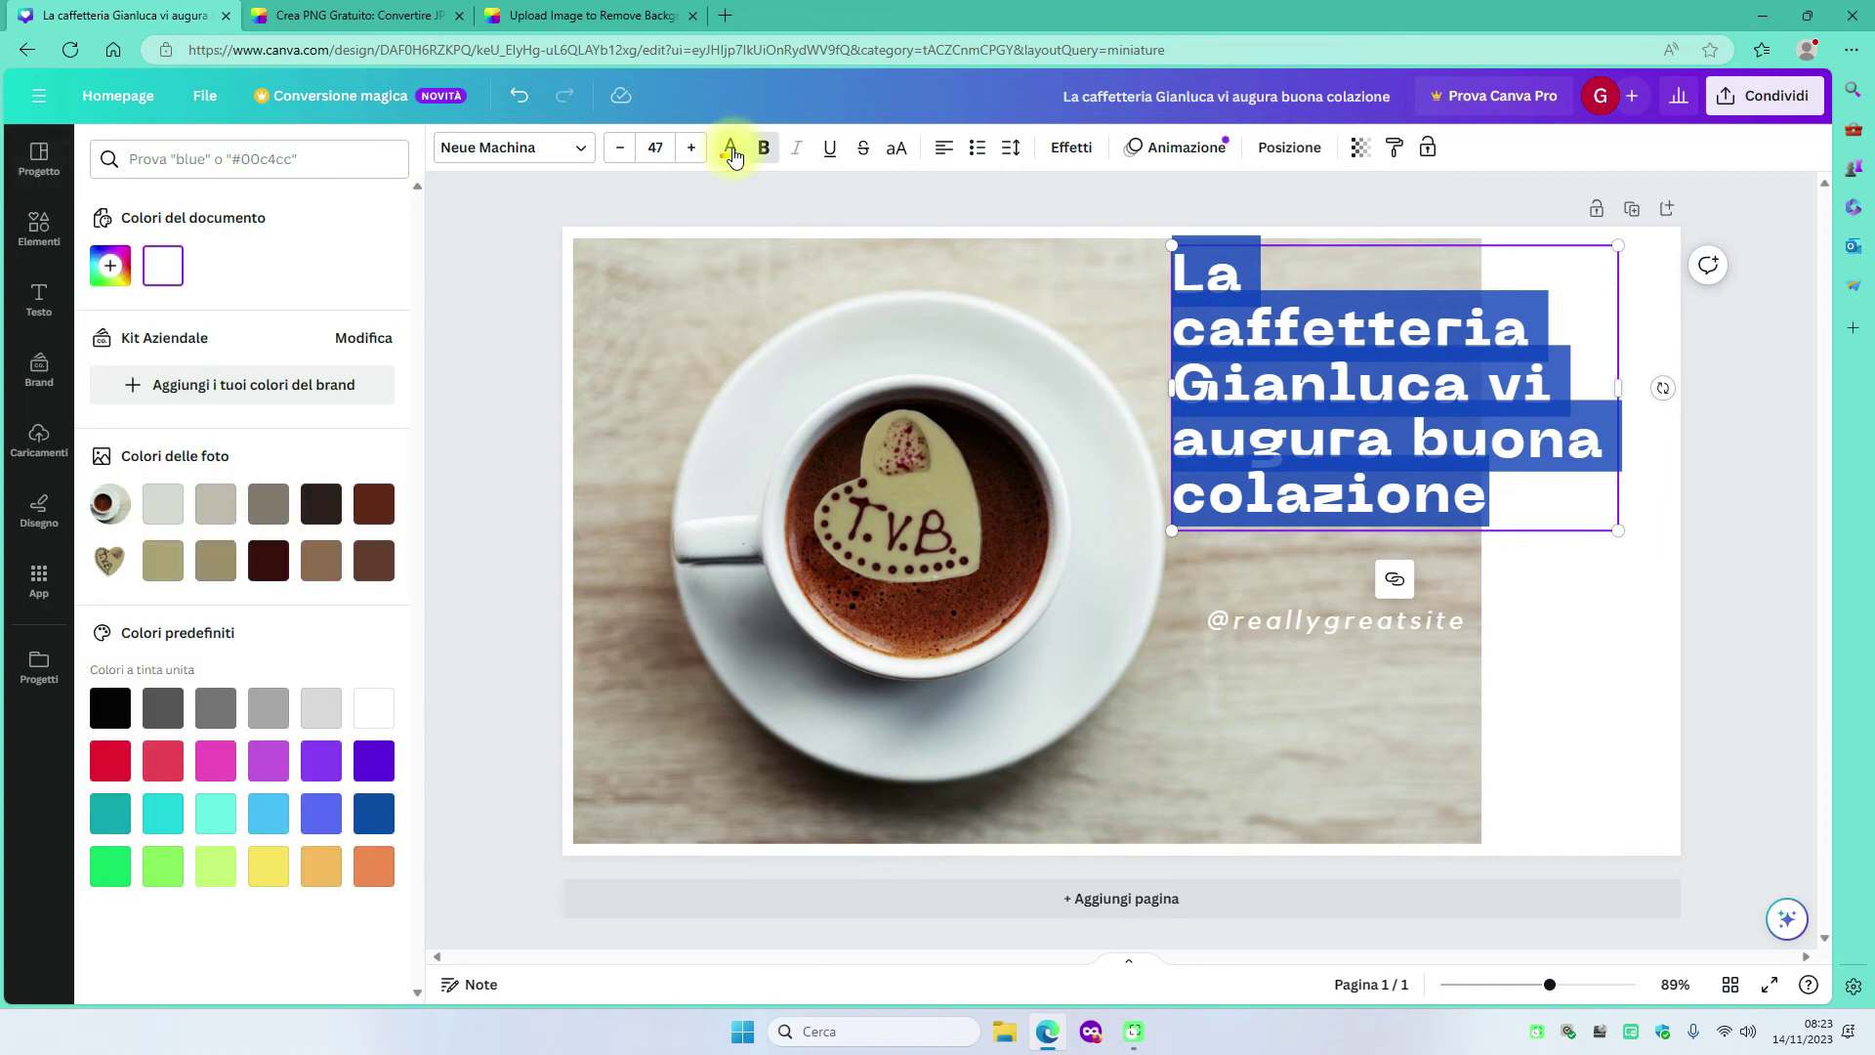
click(323, 514)
click(1550, 621)
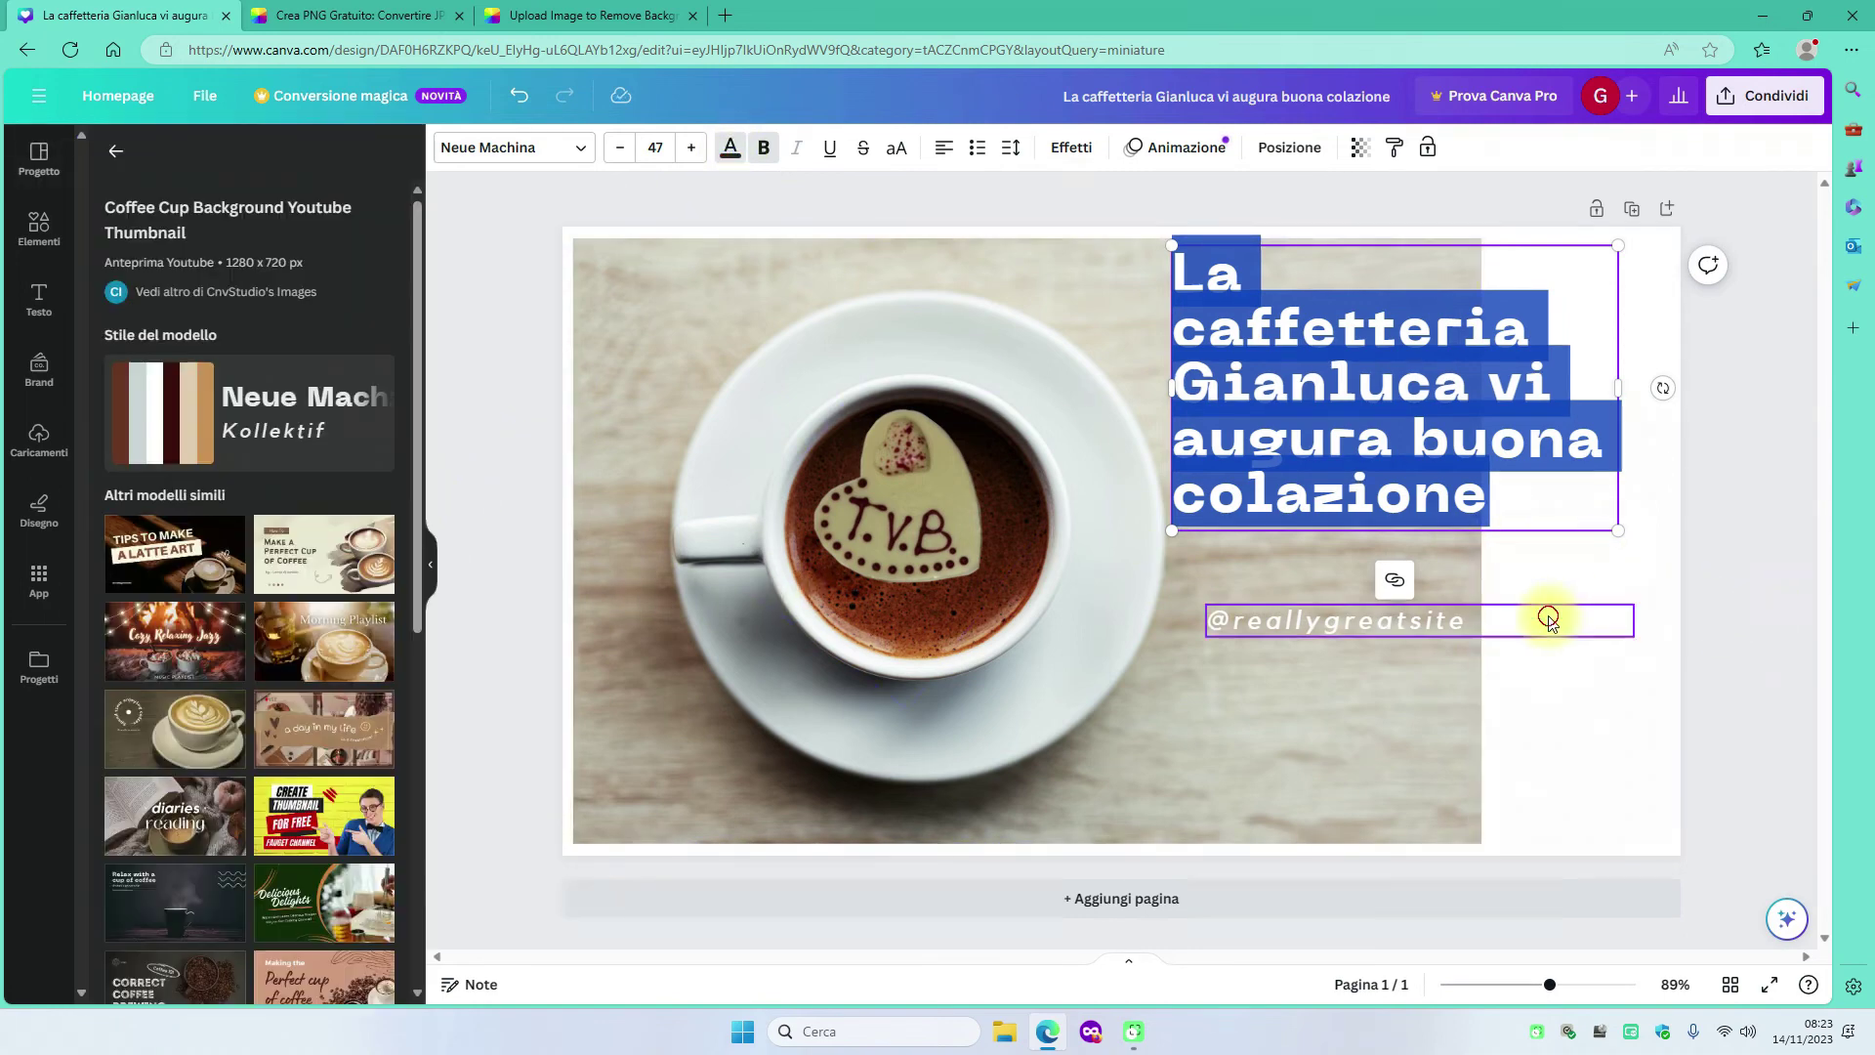
click(1551, 621)
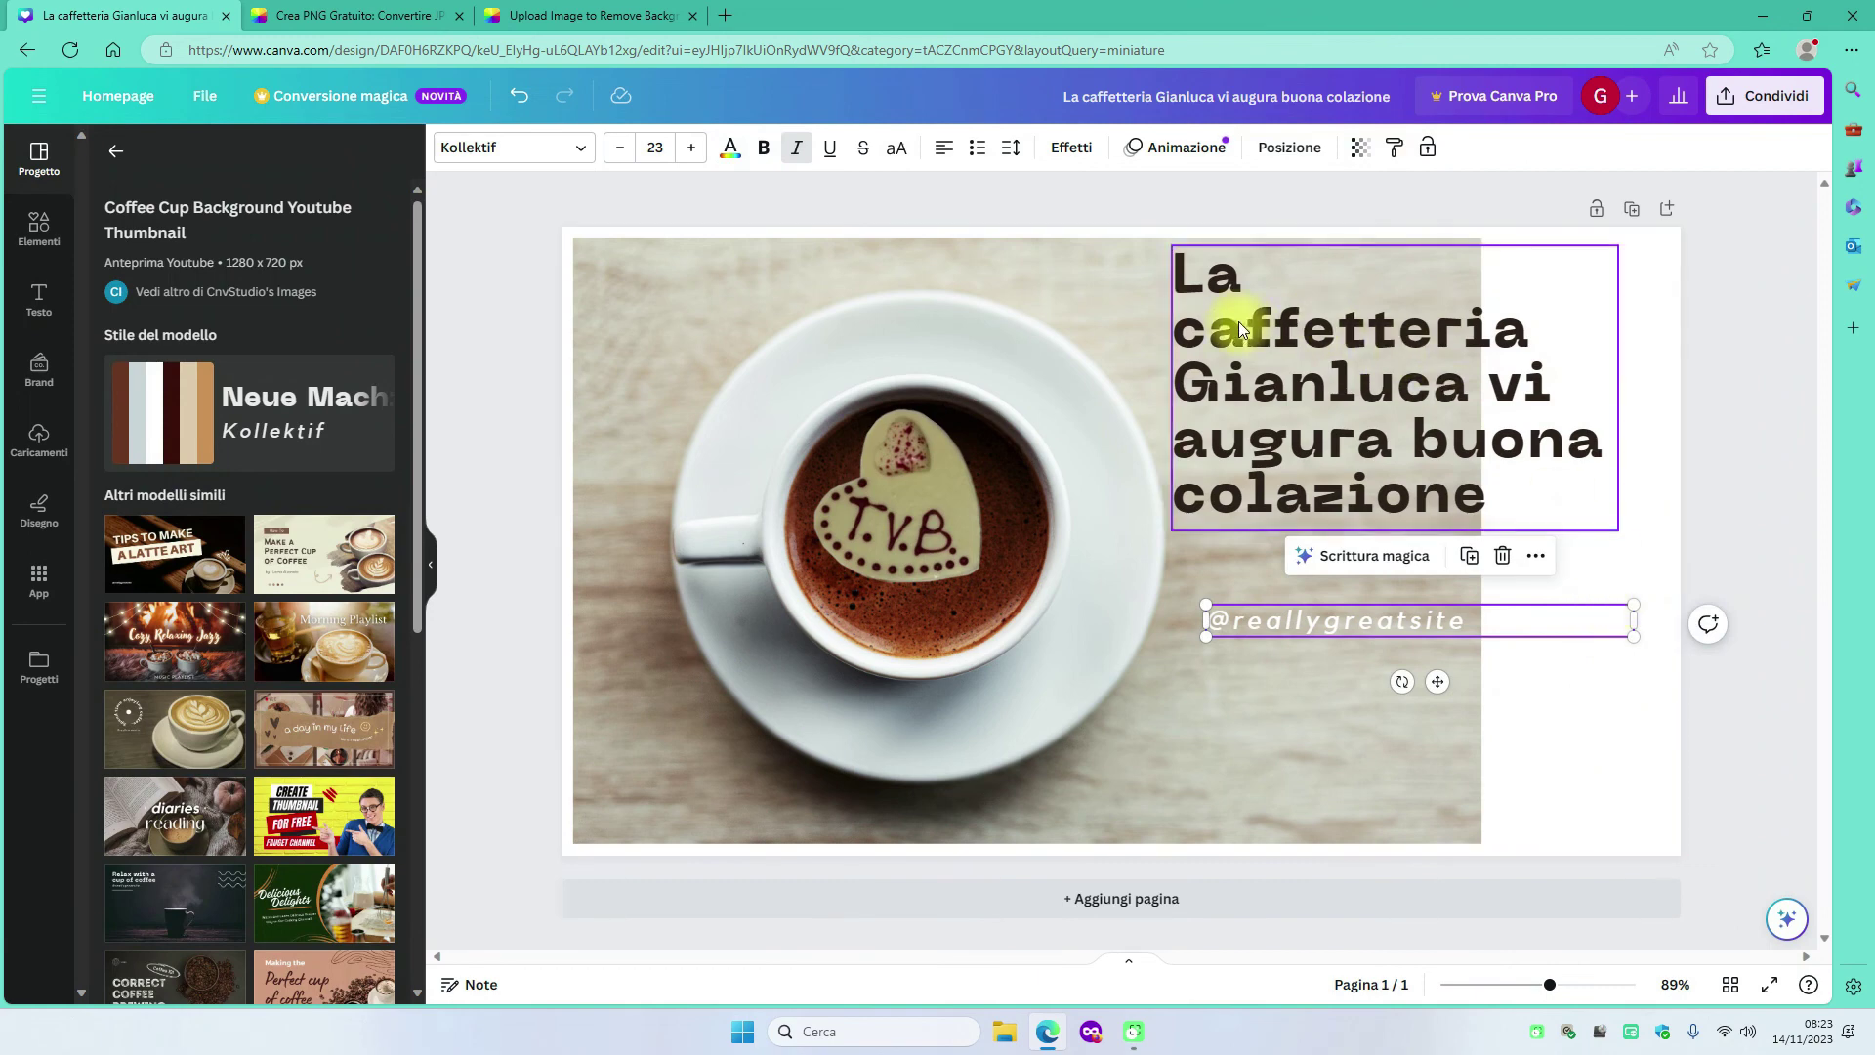
Recolour the whole headline with the darker khaki from the heart photo's colours and shift it slightly right and down.
click(1182, 276)
double_click(1182, 276)
click(1397, 311)
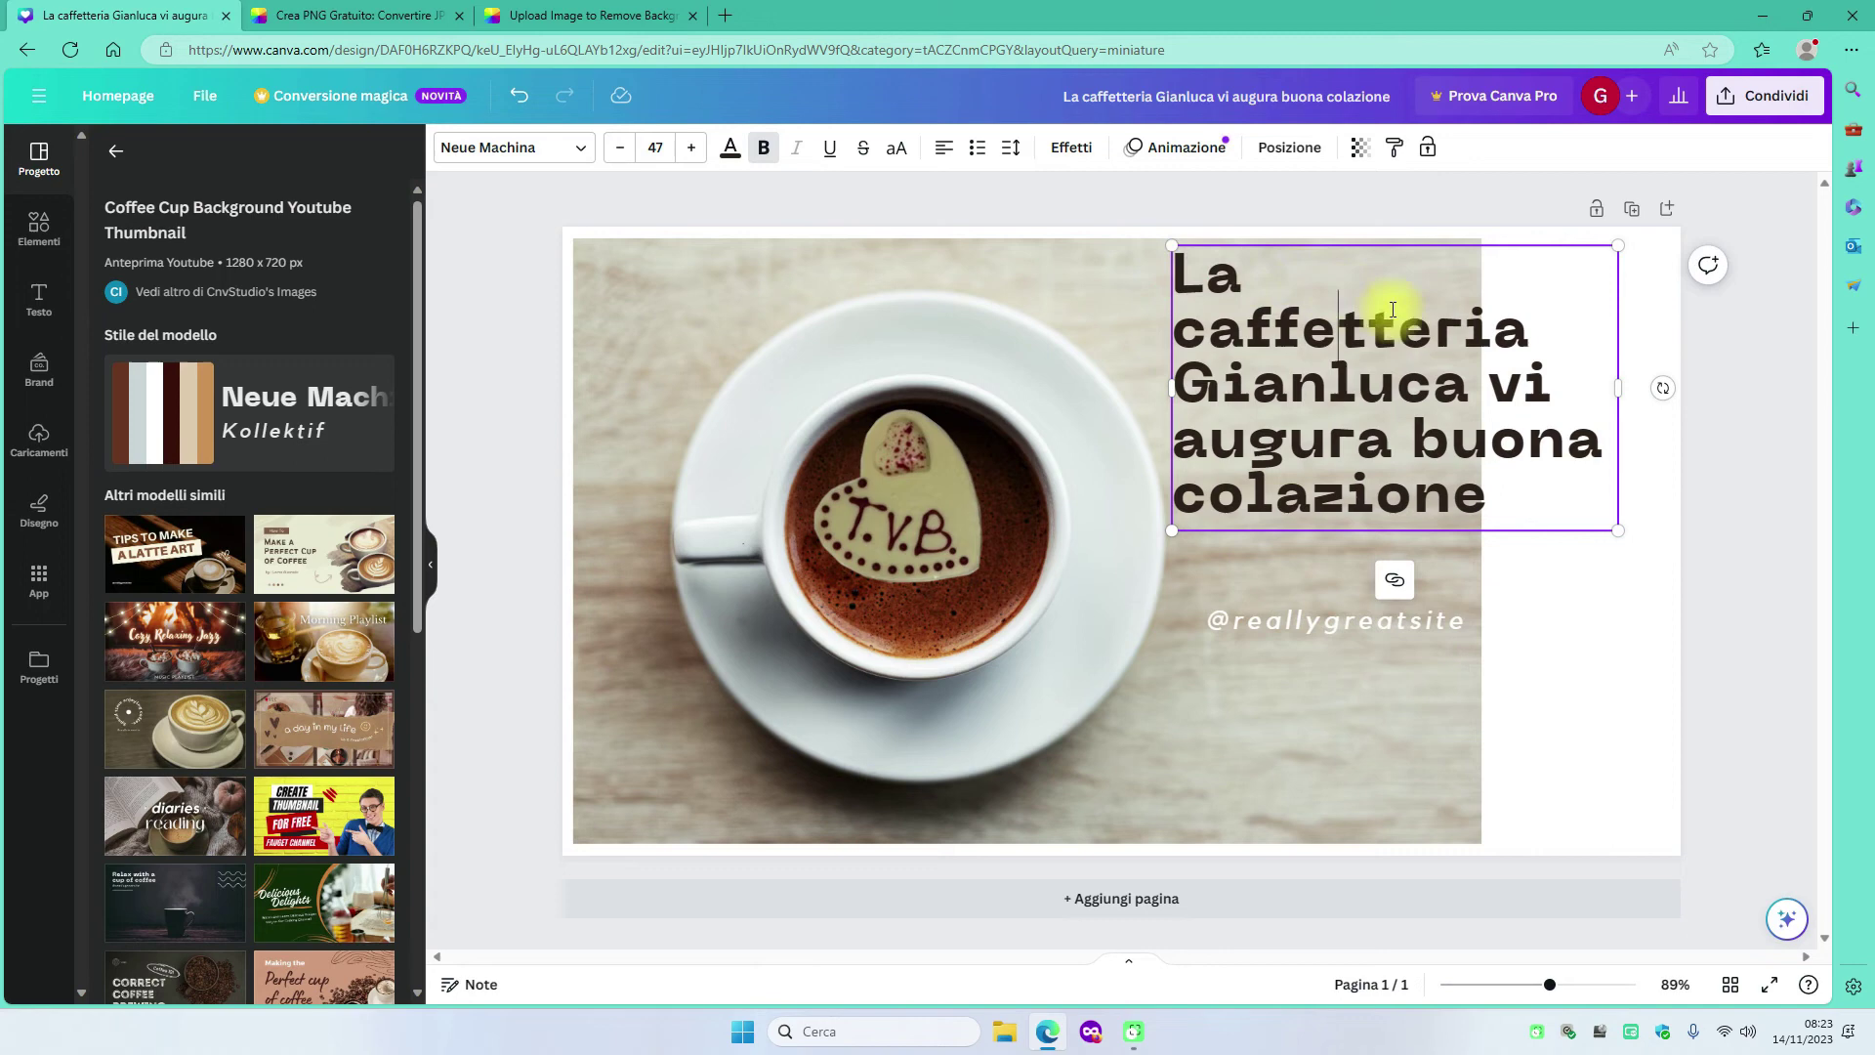
drag(1180, 276, 1628, 544)
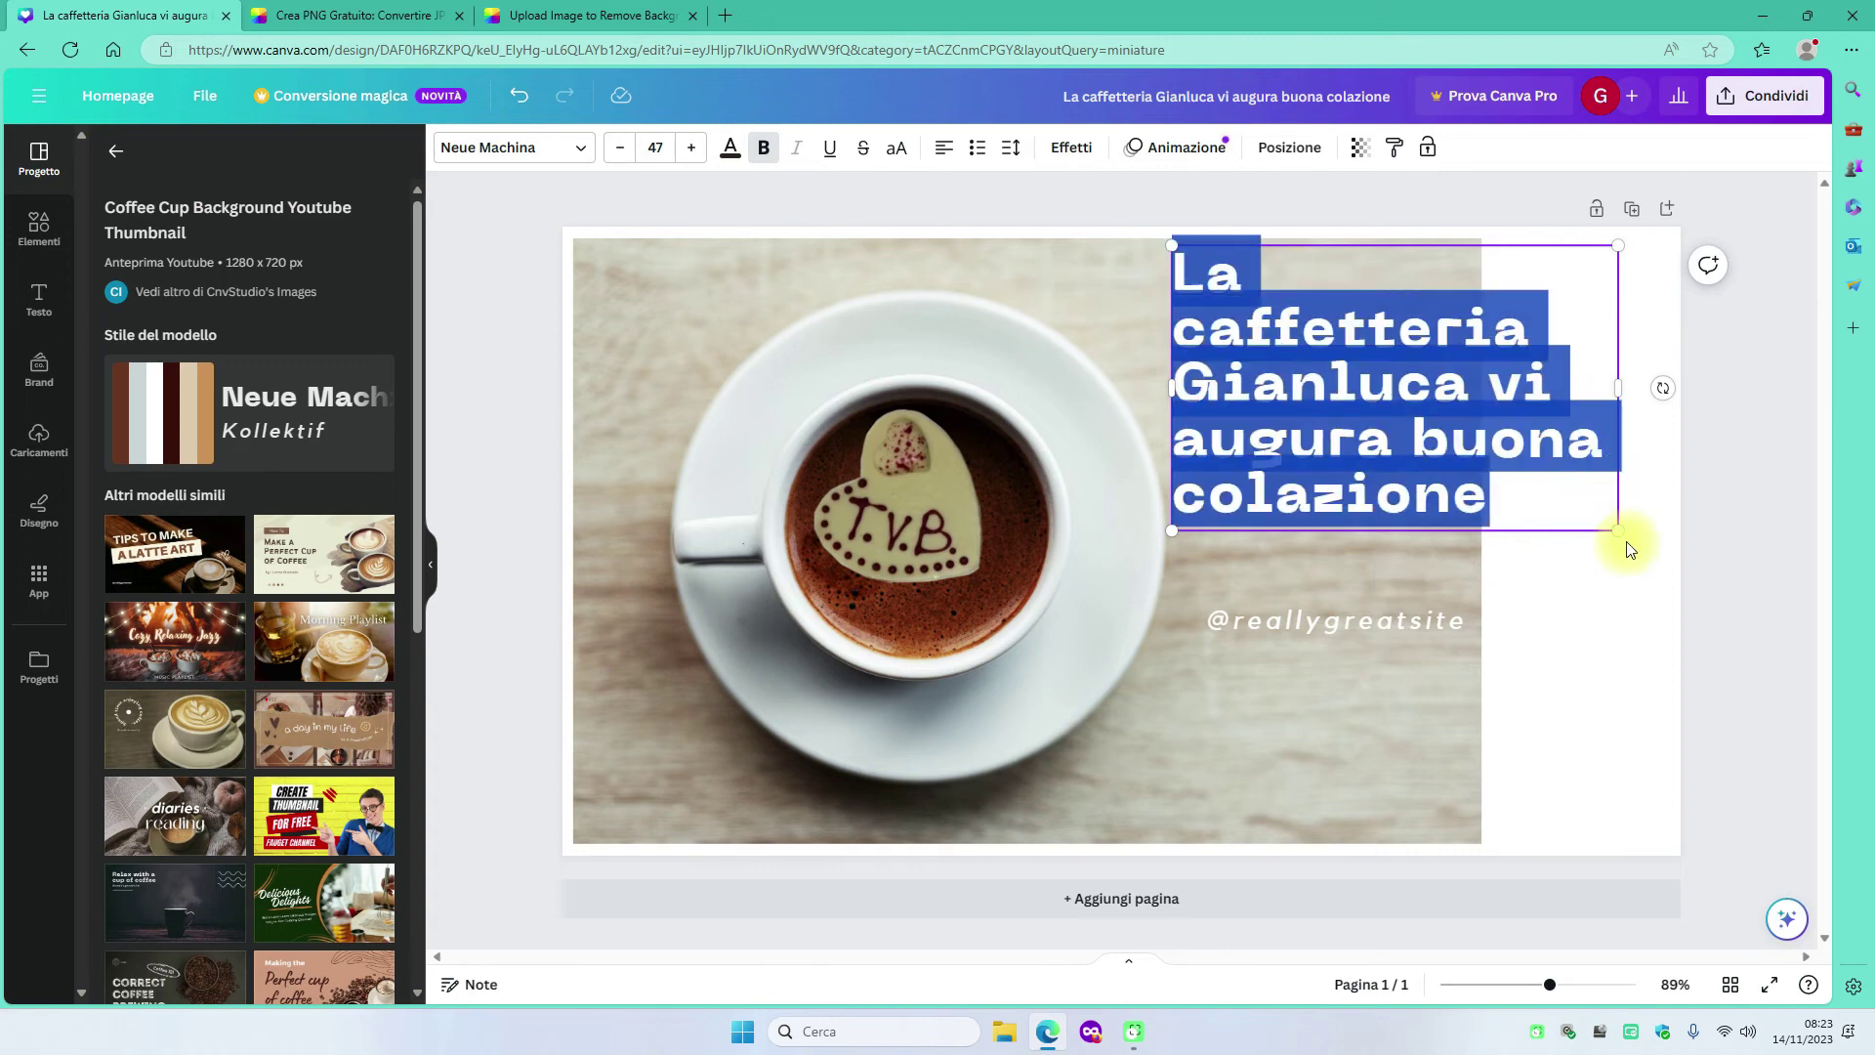
click(730, 147)
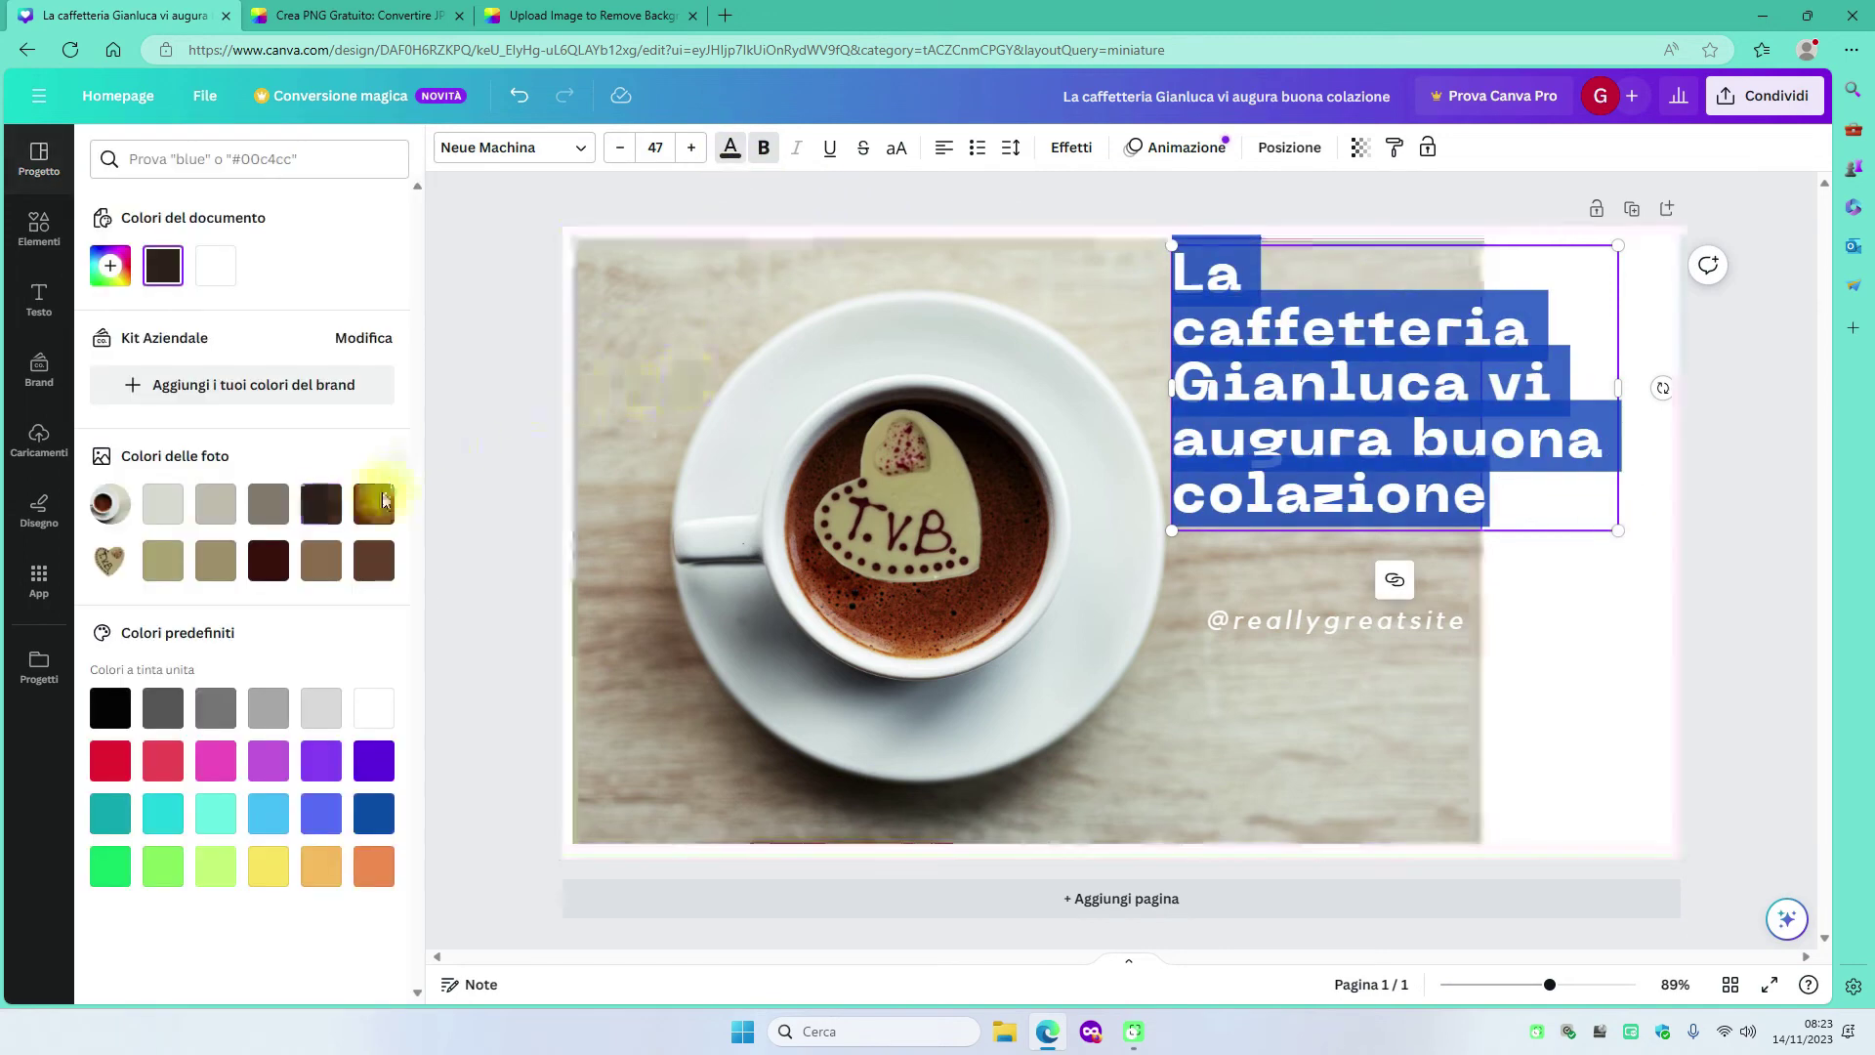
click(213, 566)
click(1586, 680)
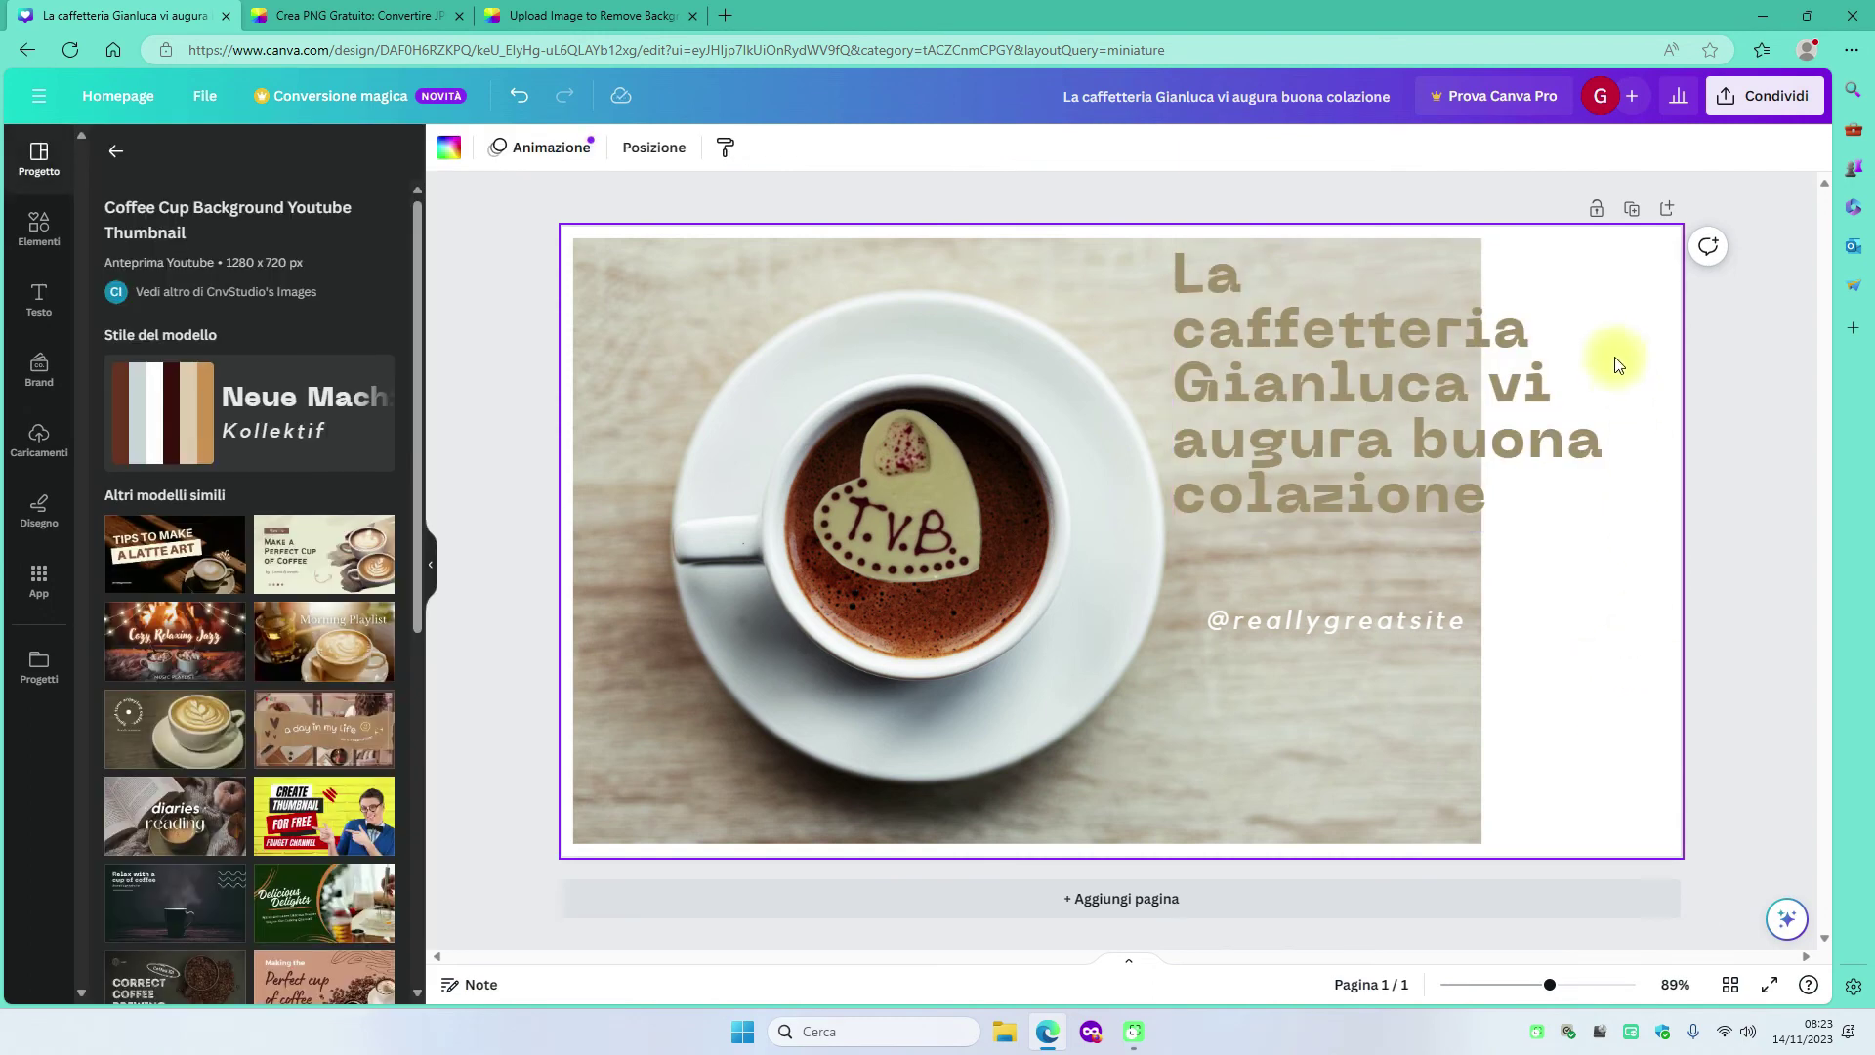
drag(1384, 321, 1413, 327)
click(1599, 683)
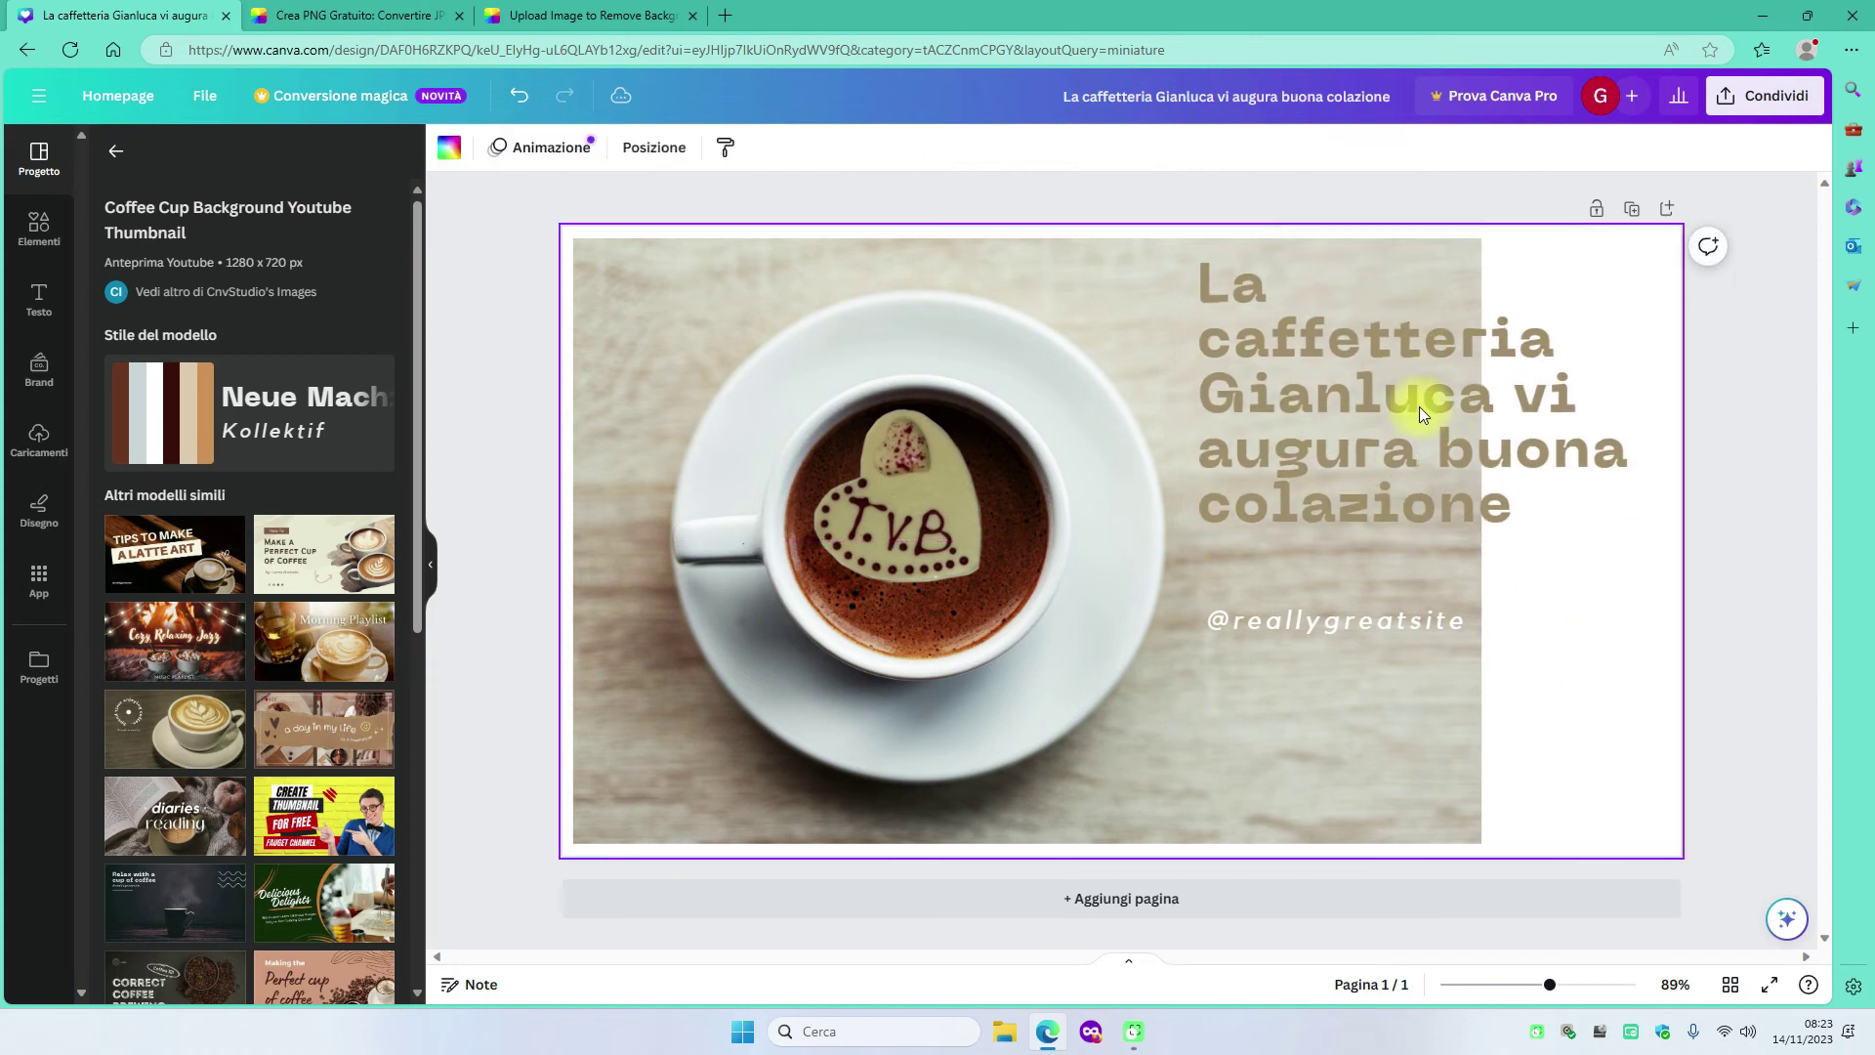
Try the headline without bold and restore its bold weight.
click(1346, 332)
click(767, 149)
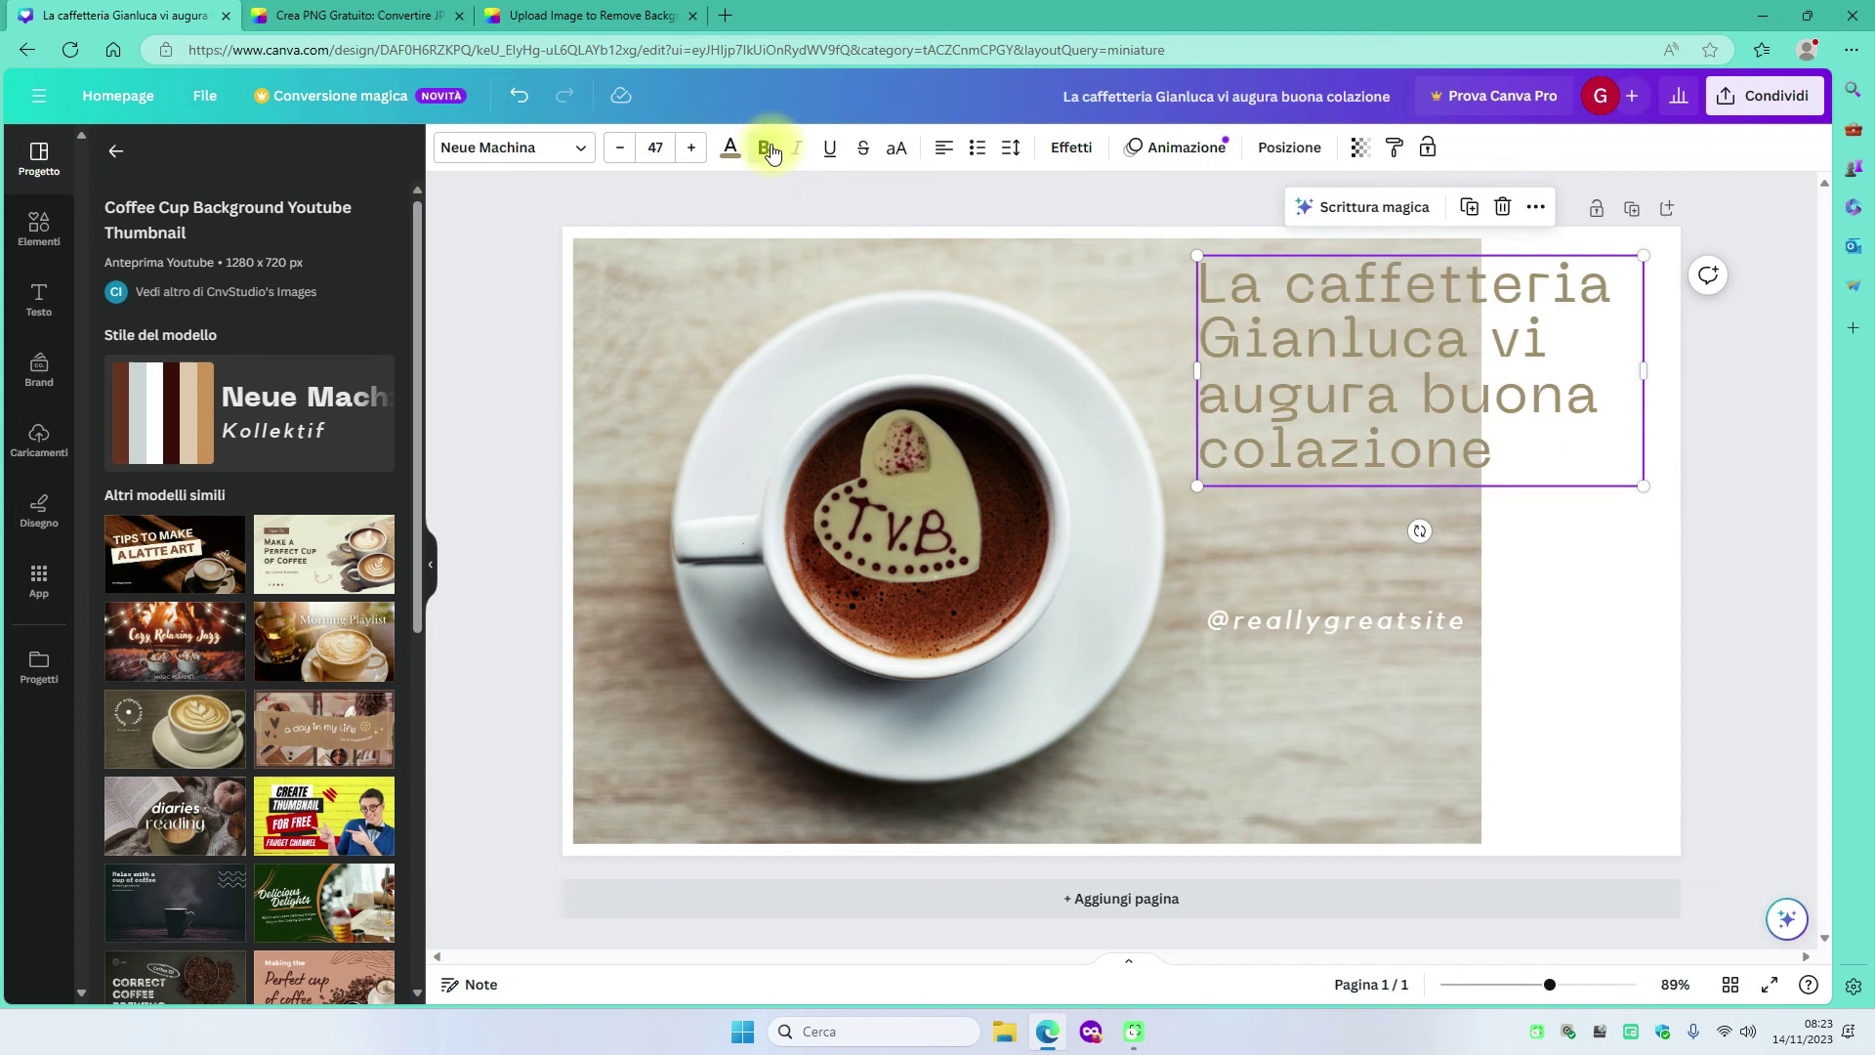
click(767, 150)
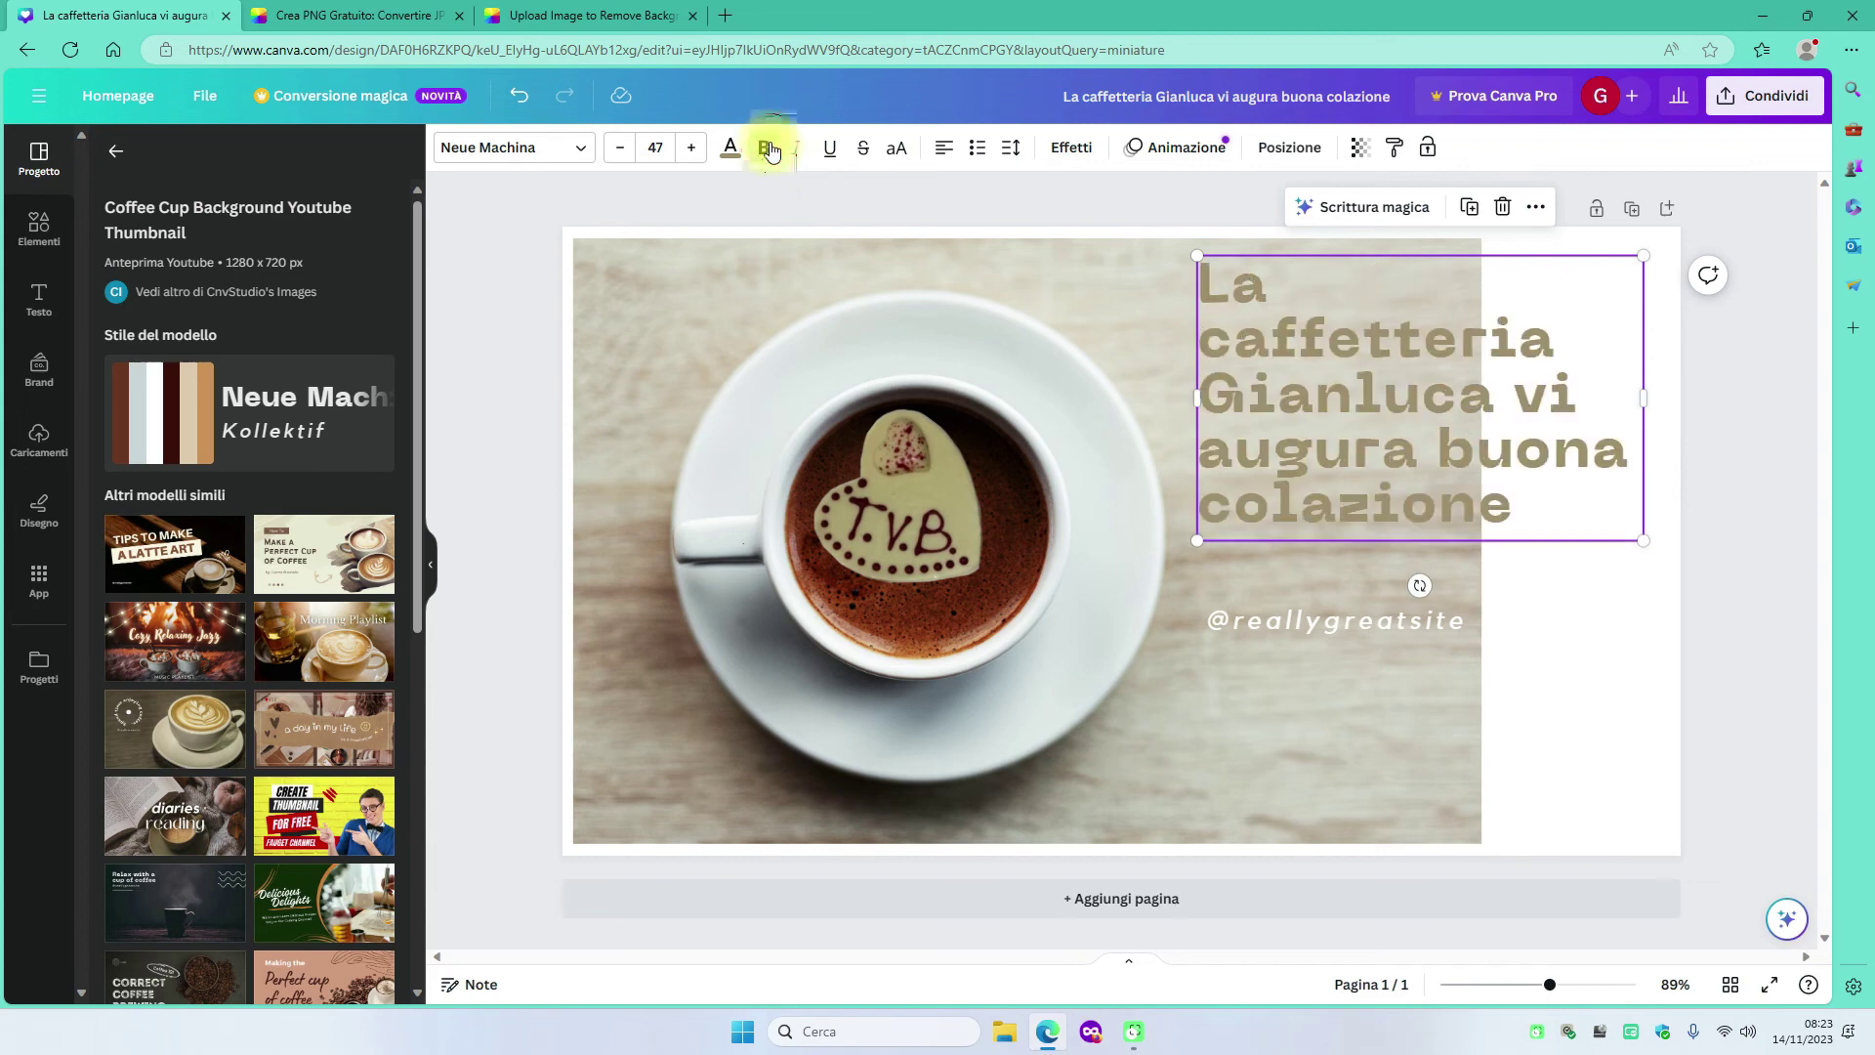
Try the Ombreggiatura effect on the headline and replace it with the Contorno outline effect.
click(1066, 148)
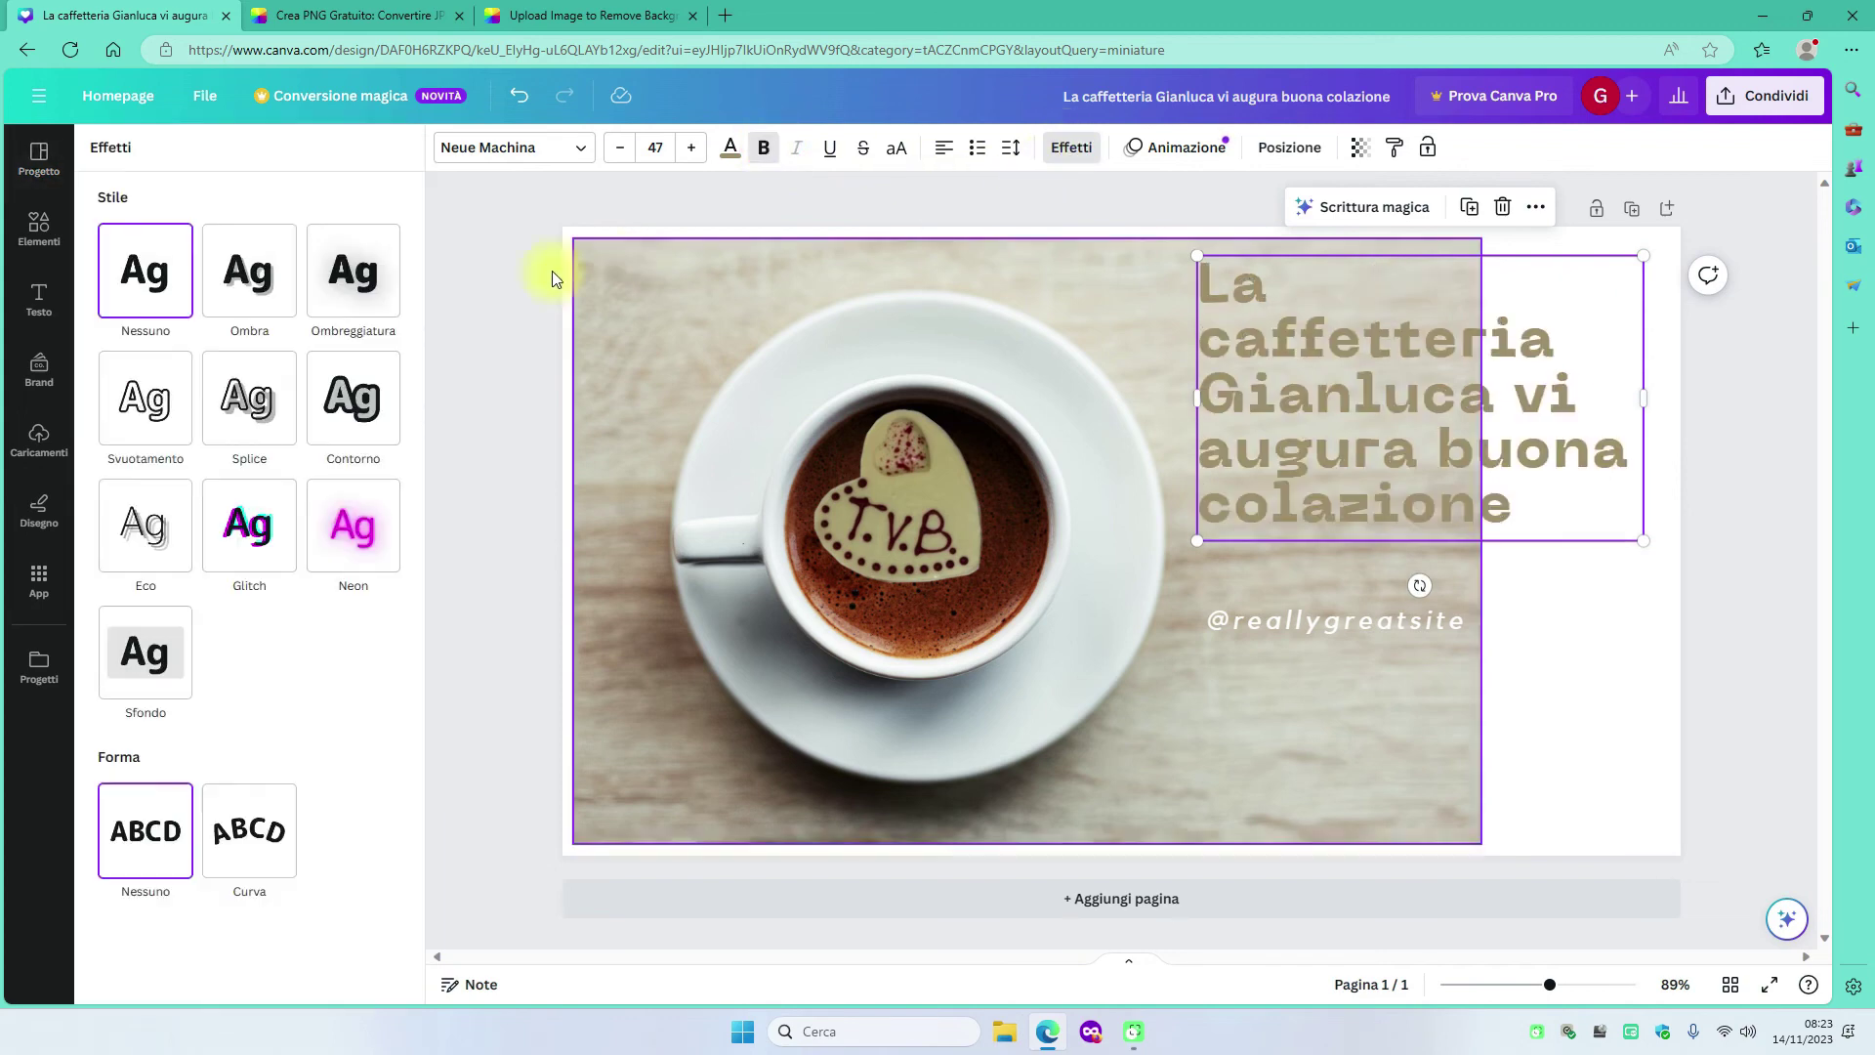
click(354, 272)
click(290, 282)
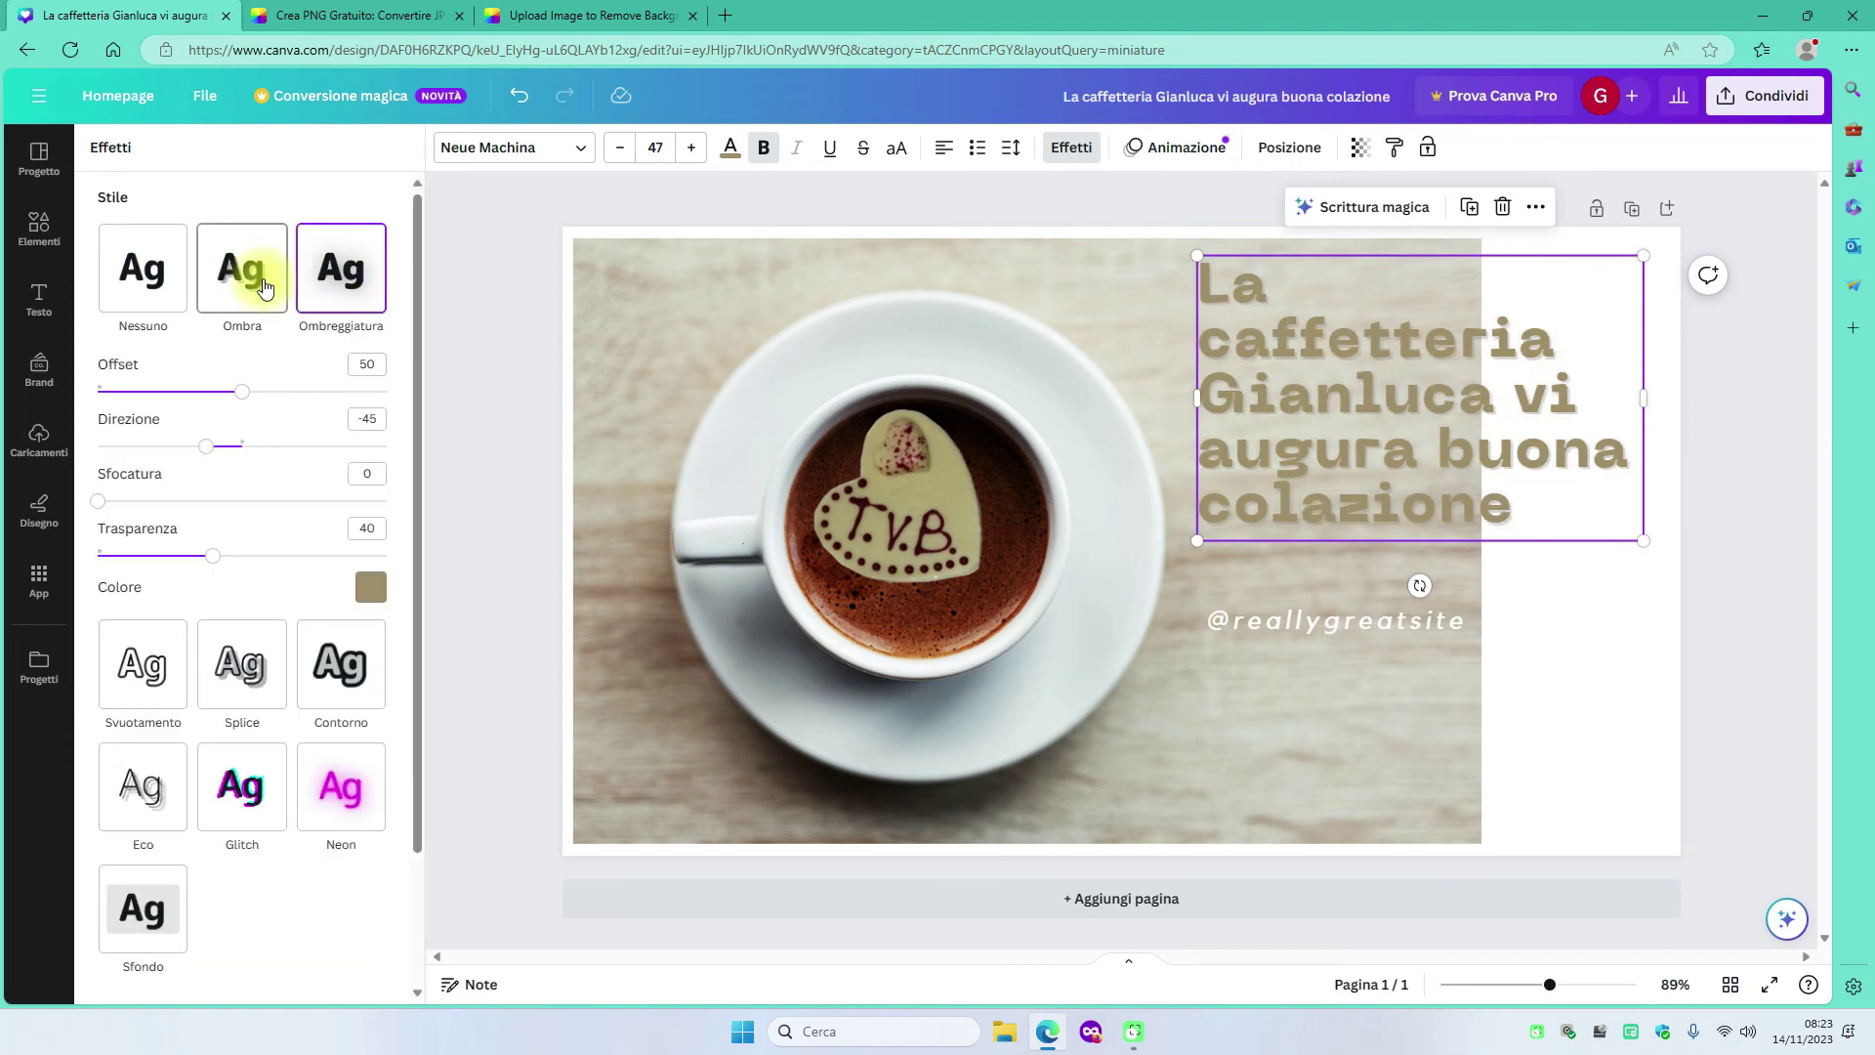
click(354, 645)
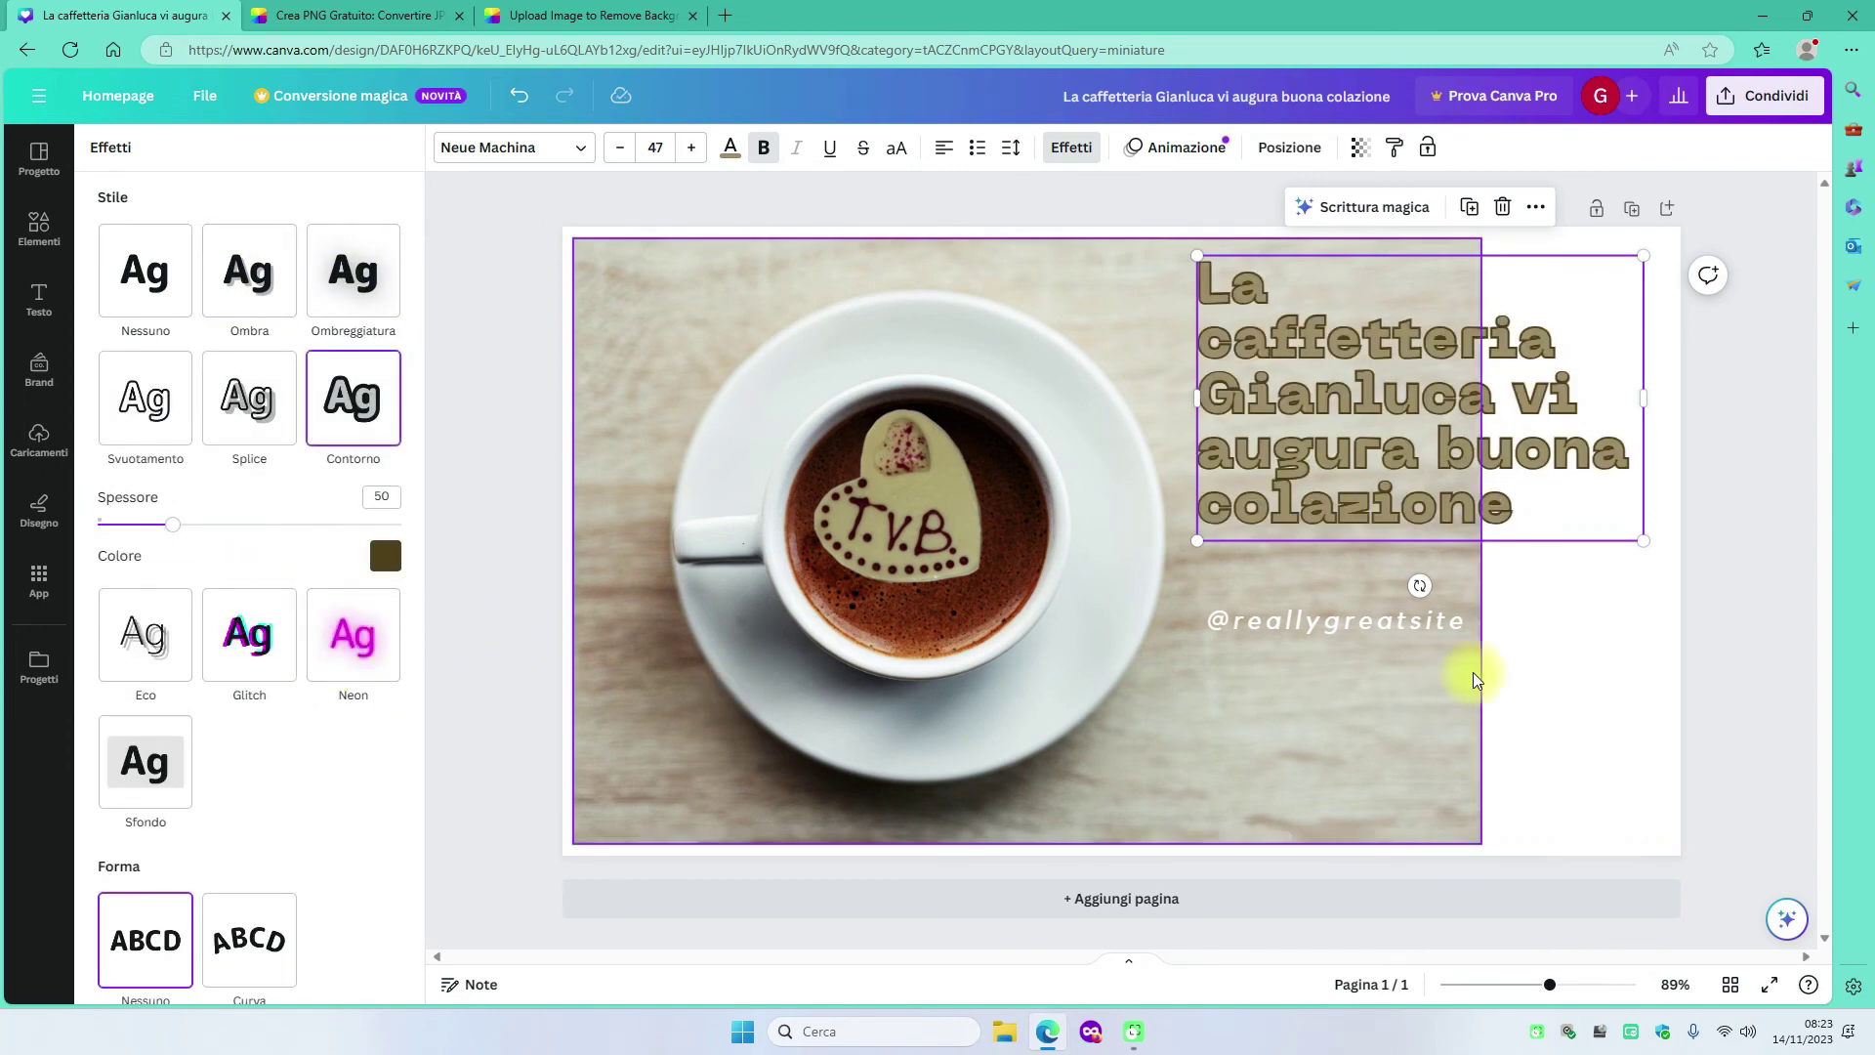
click(1615, 632)
click(1596, 727)
click(1433, 631)
double_click(1464, 633)
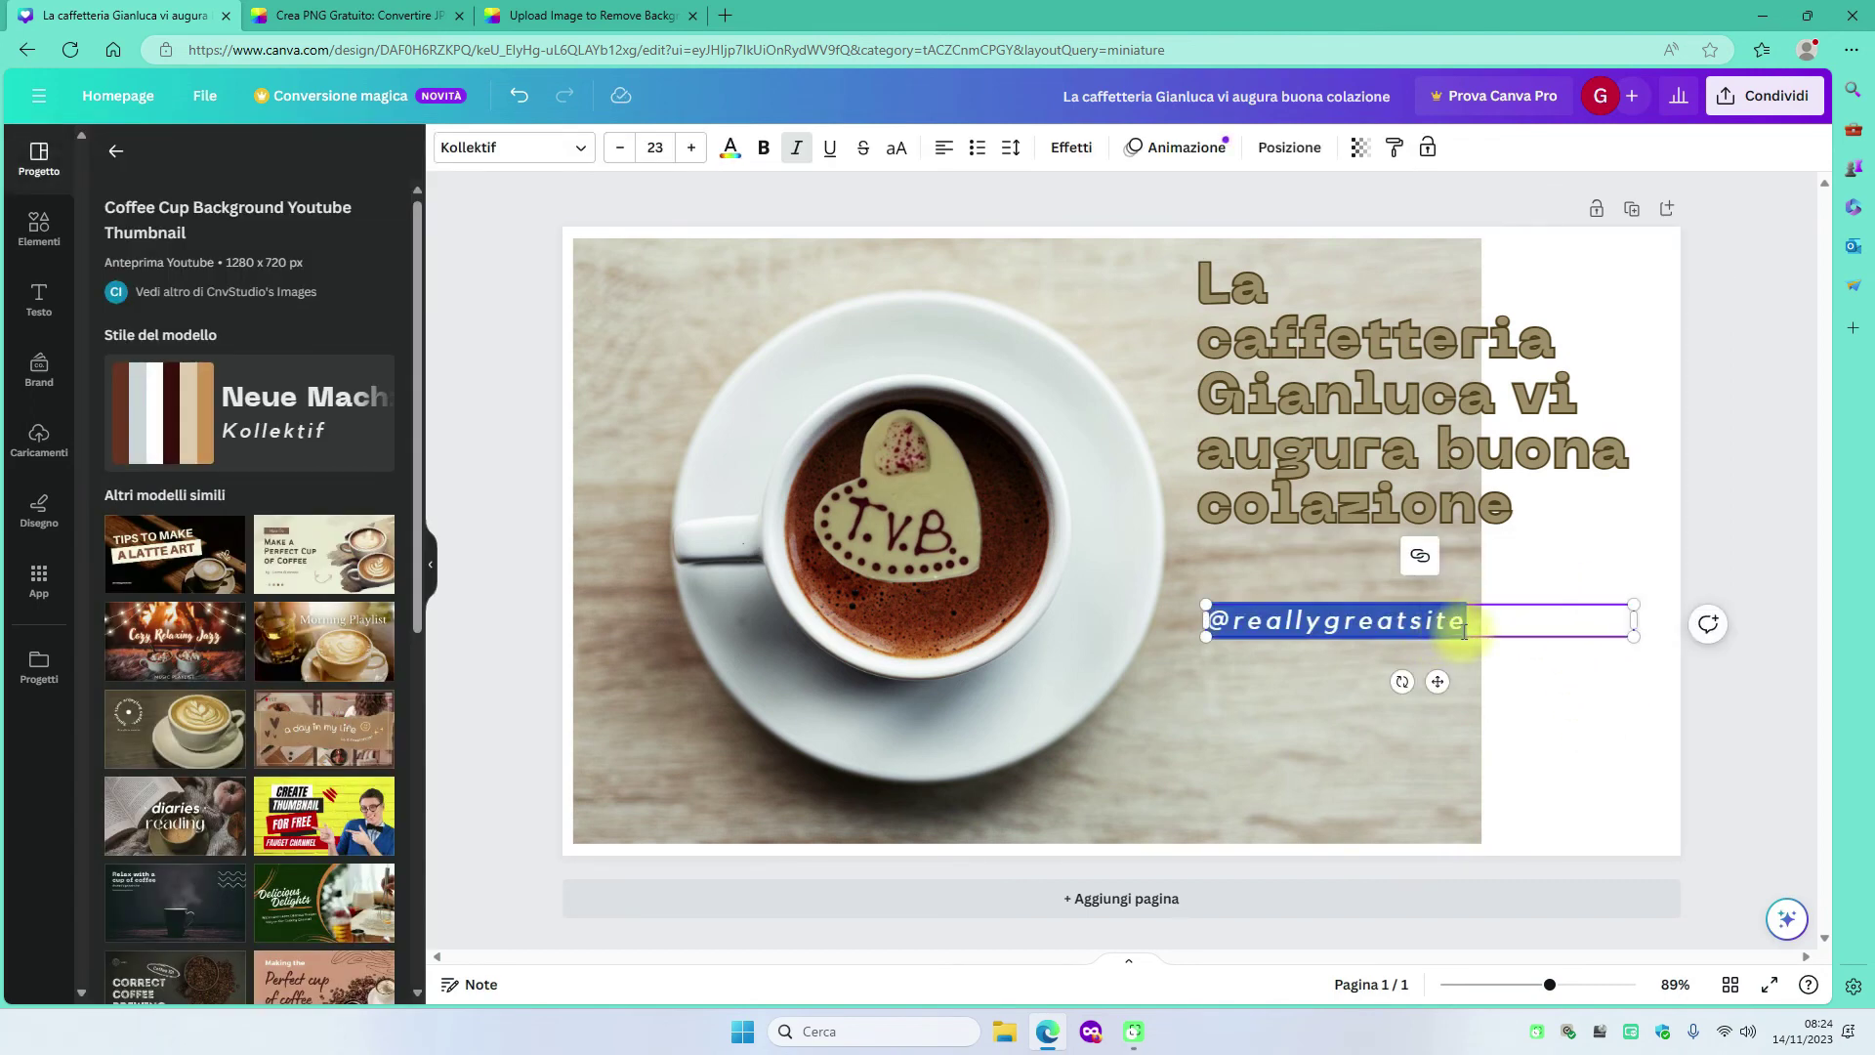
text(Veniteci a trovare)
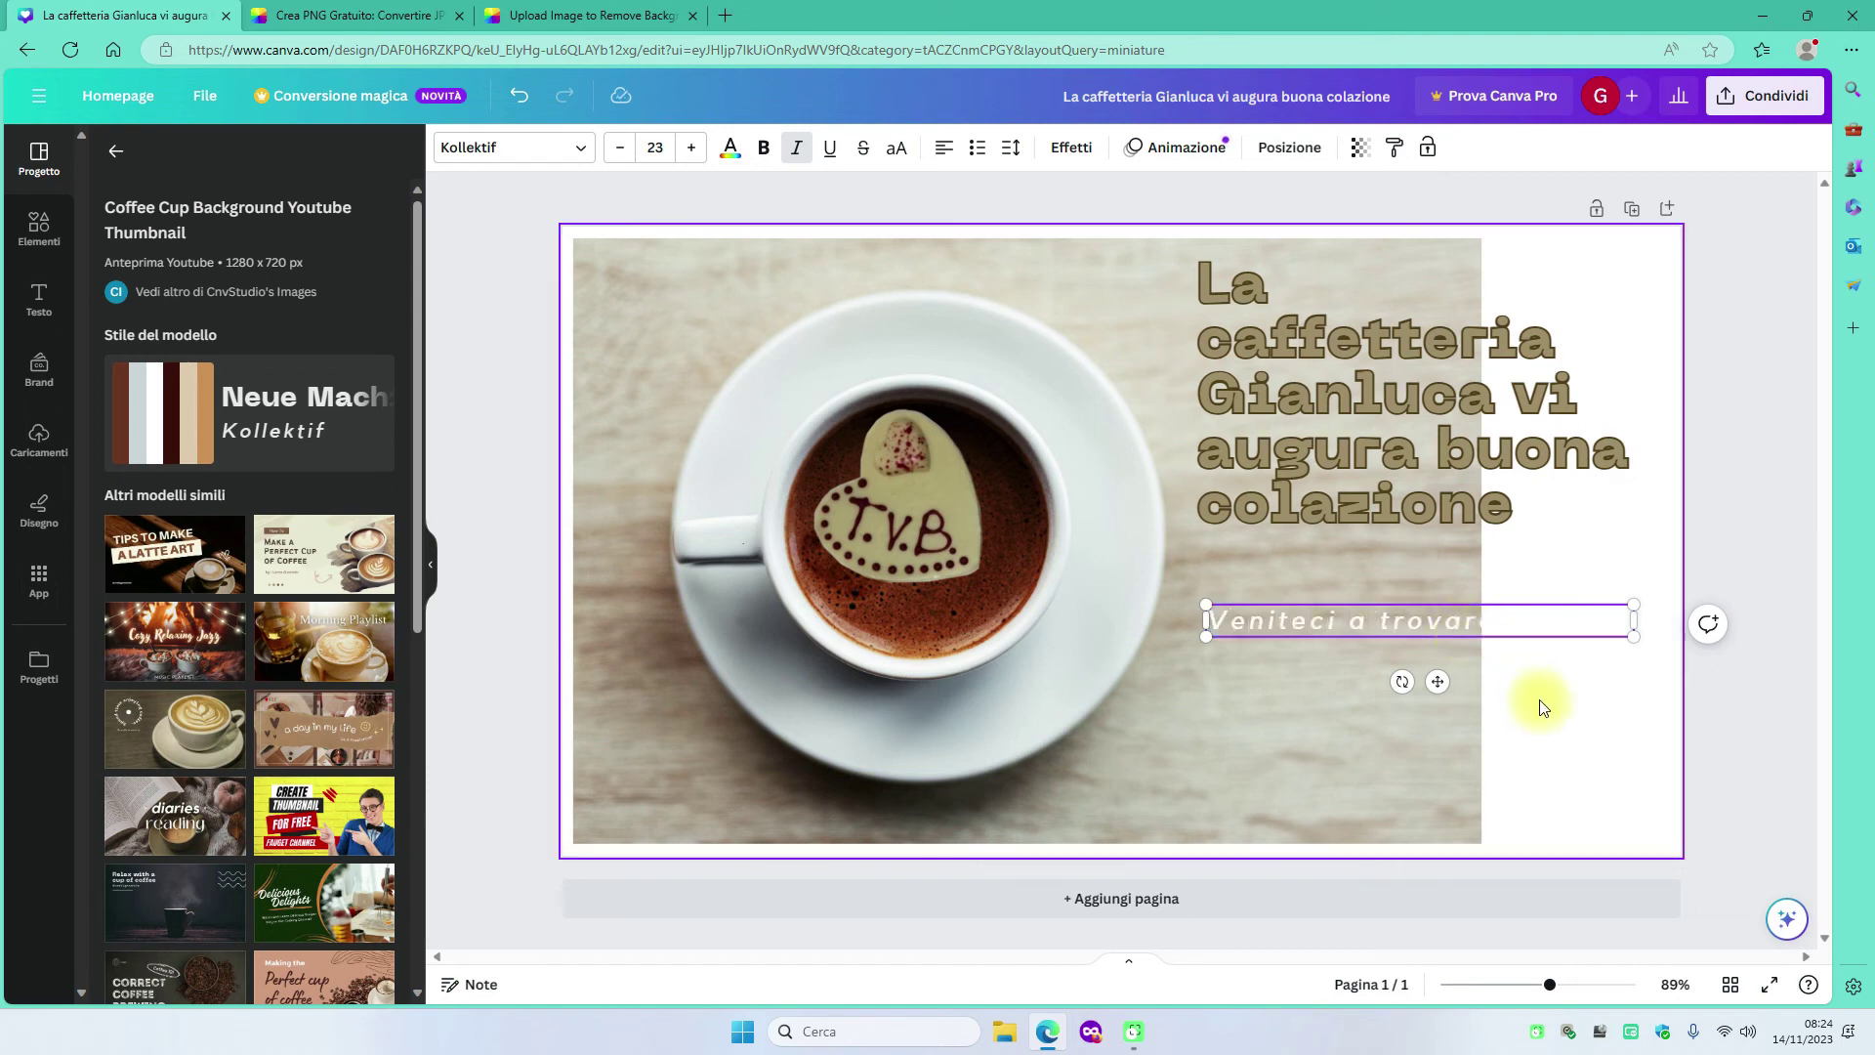
click(1573, 658)
click(1536, 621)
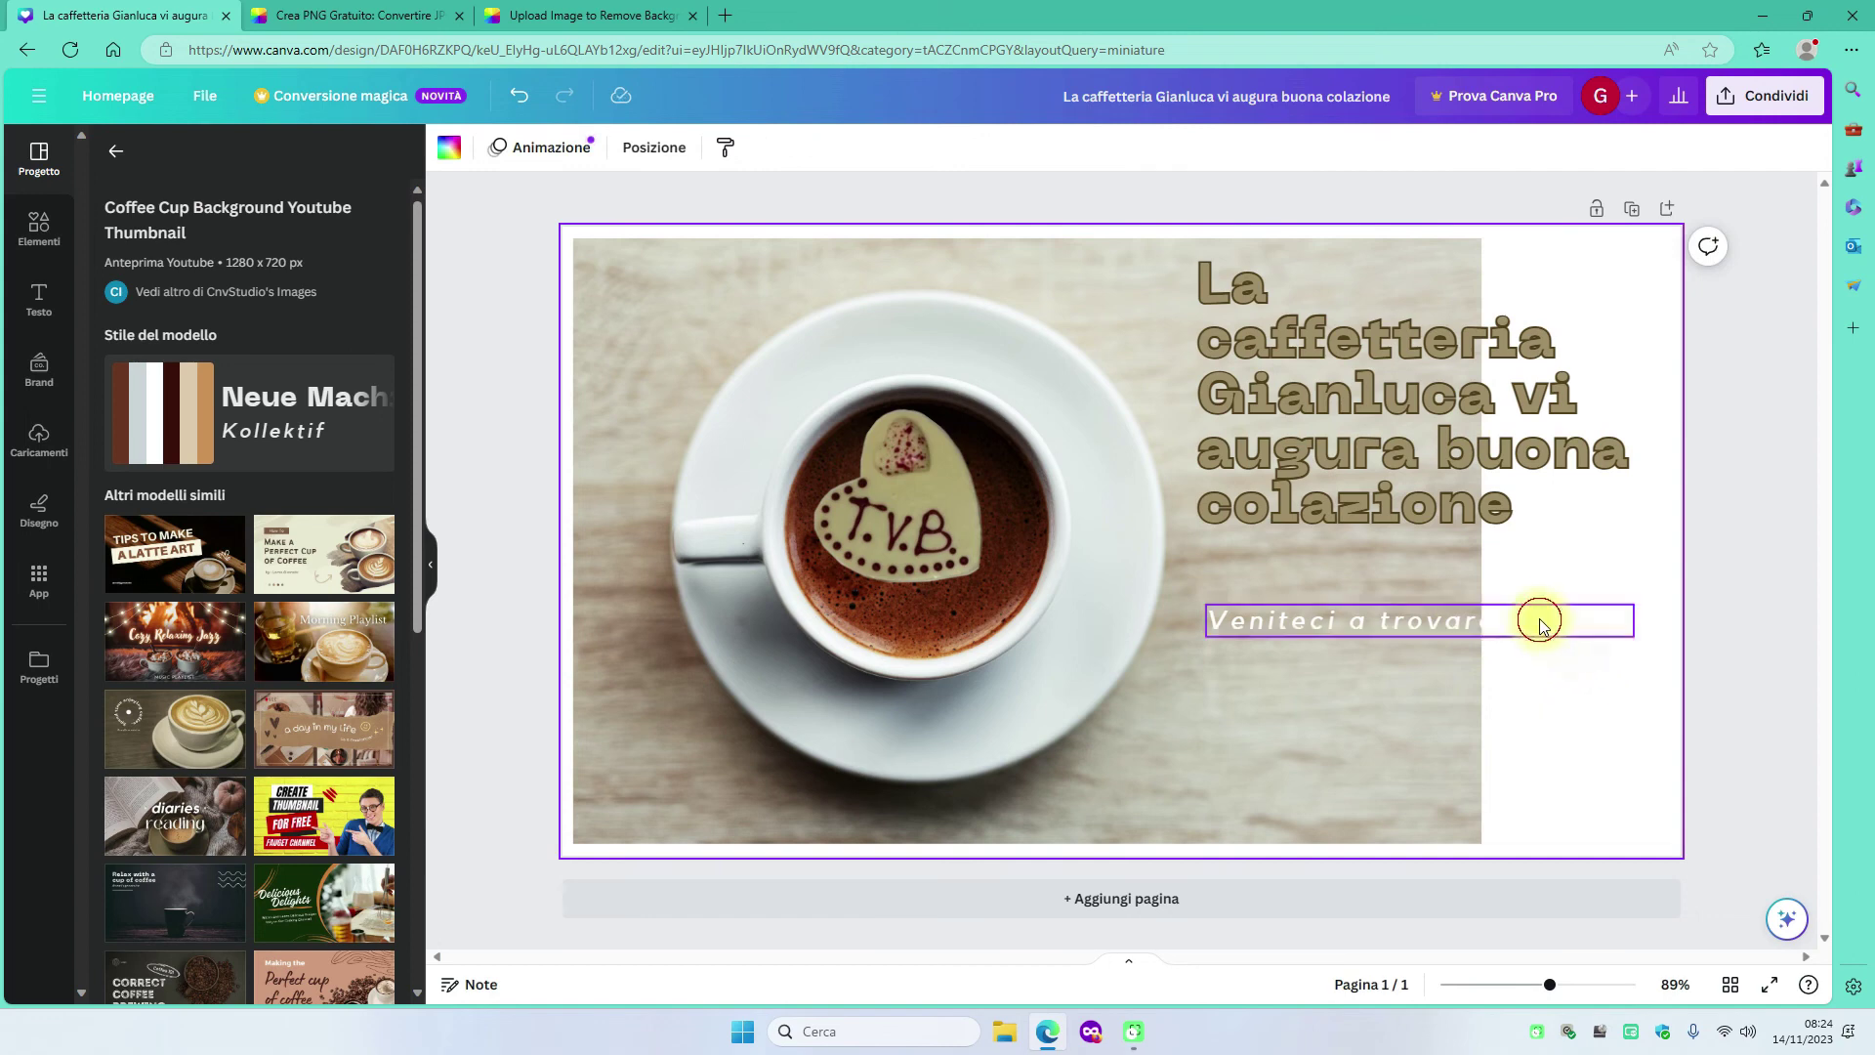
click(1578, 712)
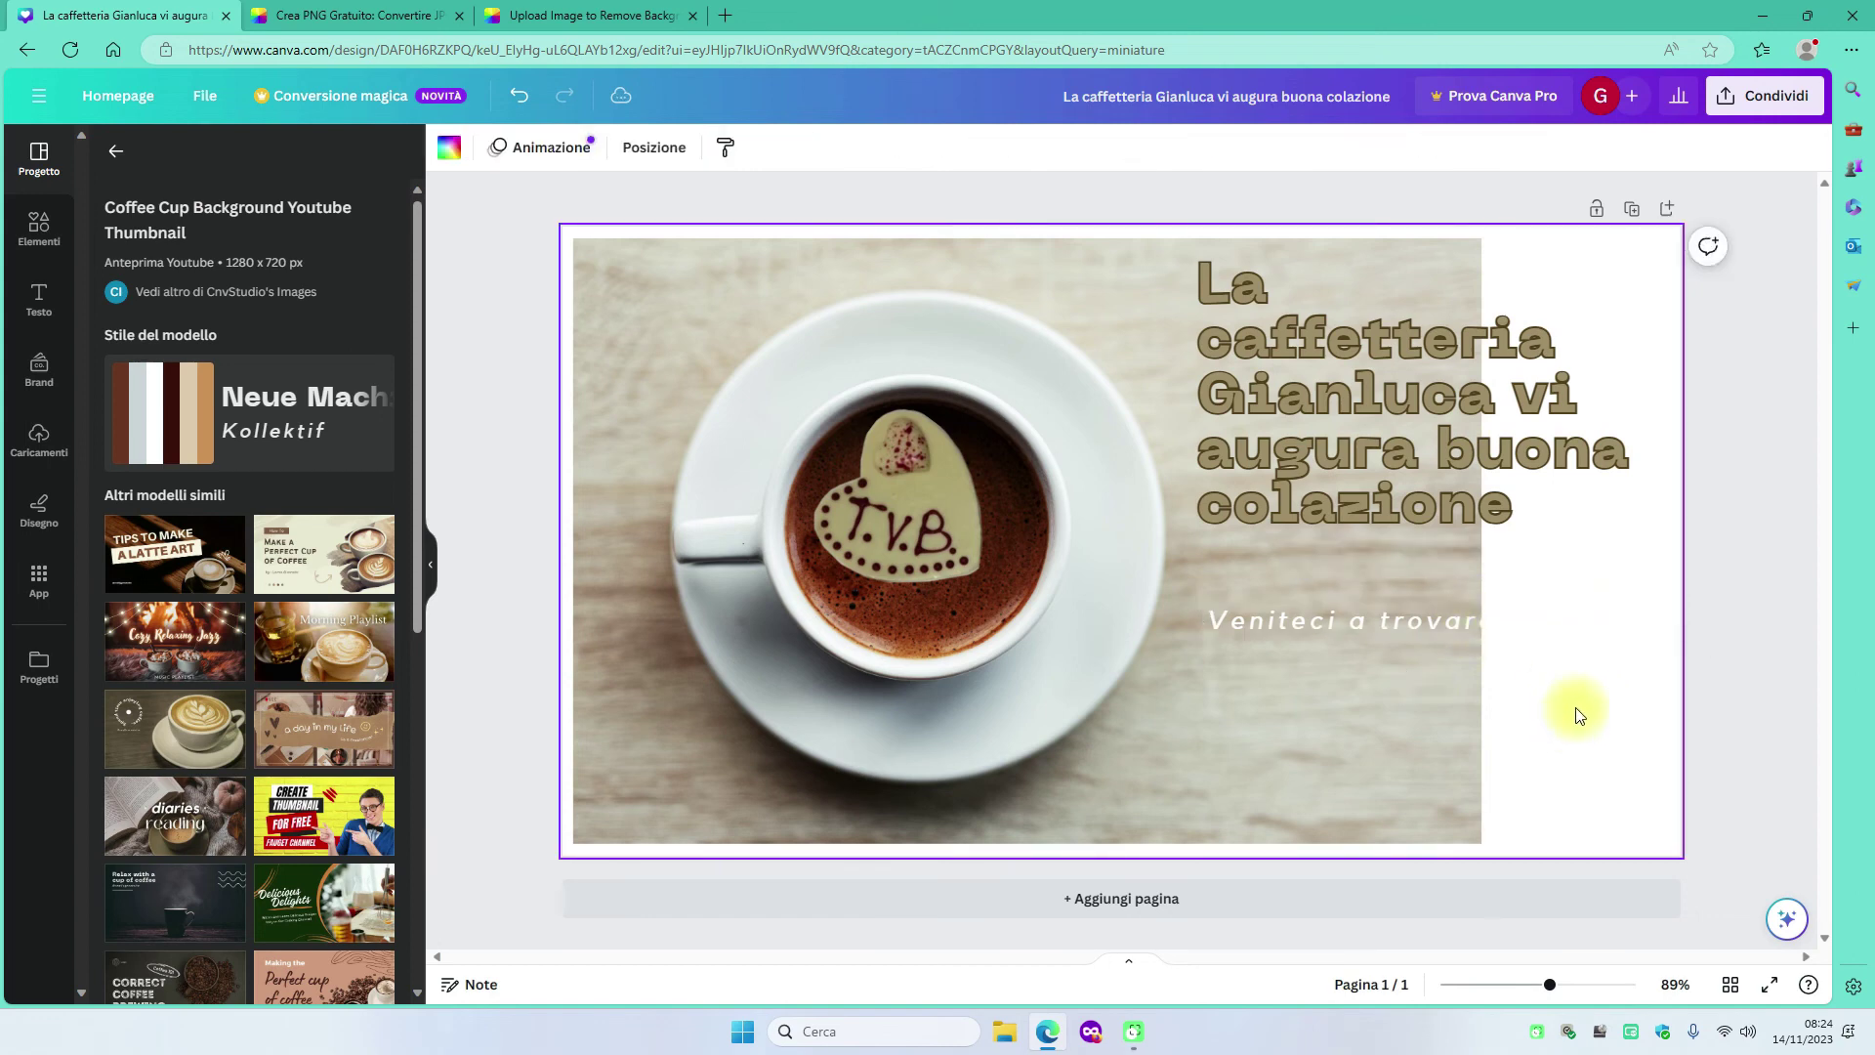
Make the whole "Veniteci a trovare" line bold.
click(1240, 626)
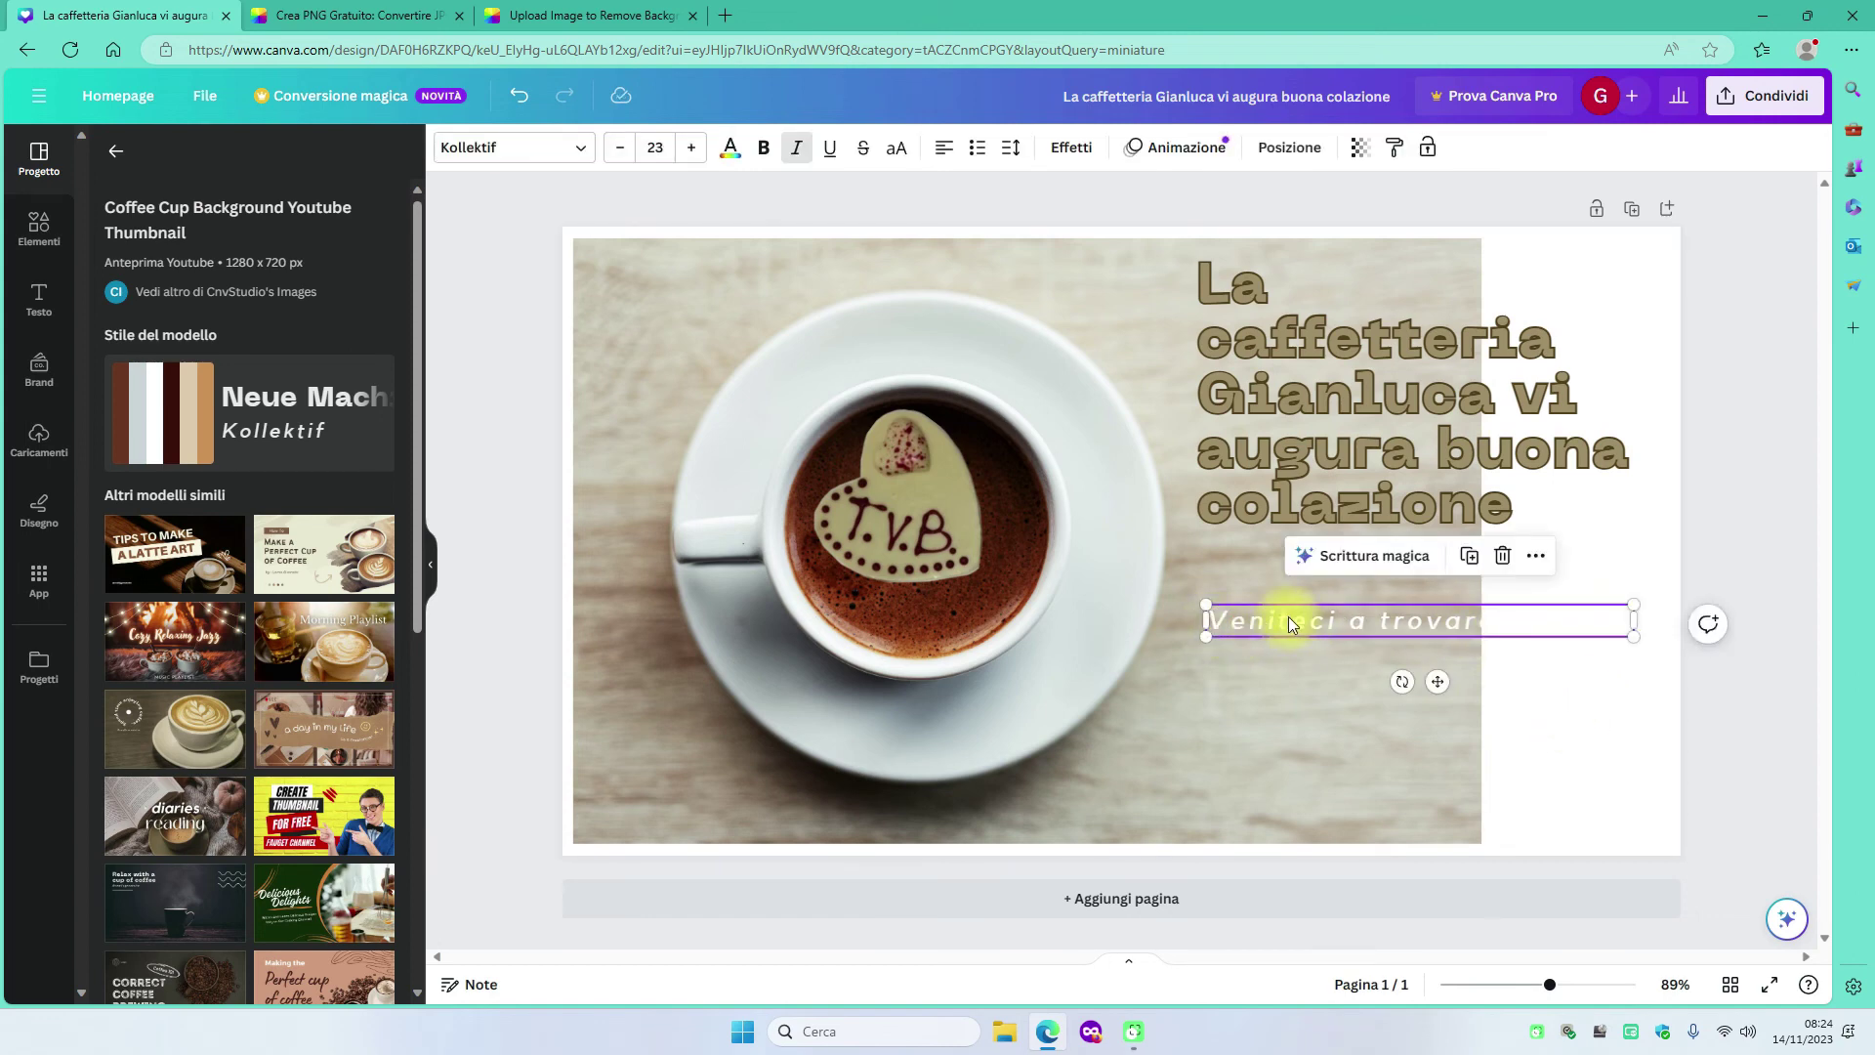
click(1220, 615)
drag(1216, 615, 1590, 619)
click(765, 153)
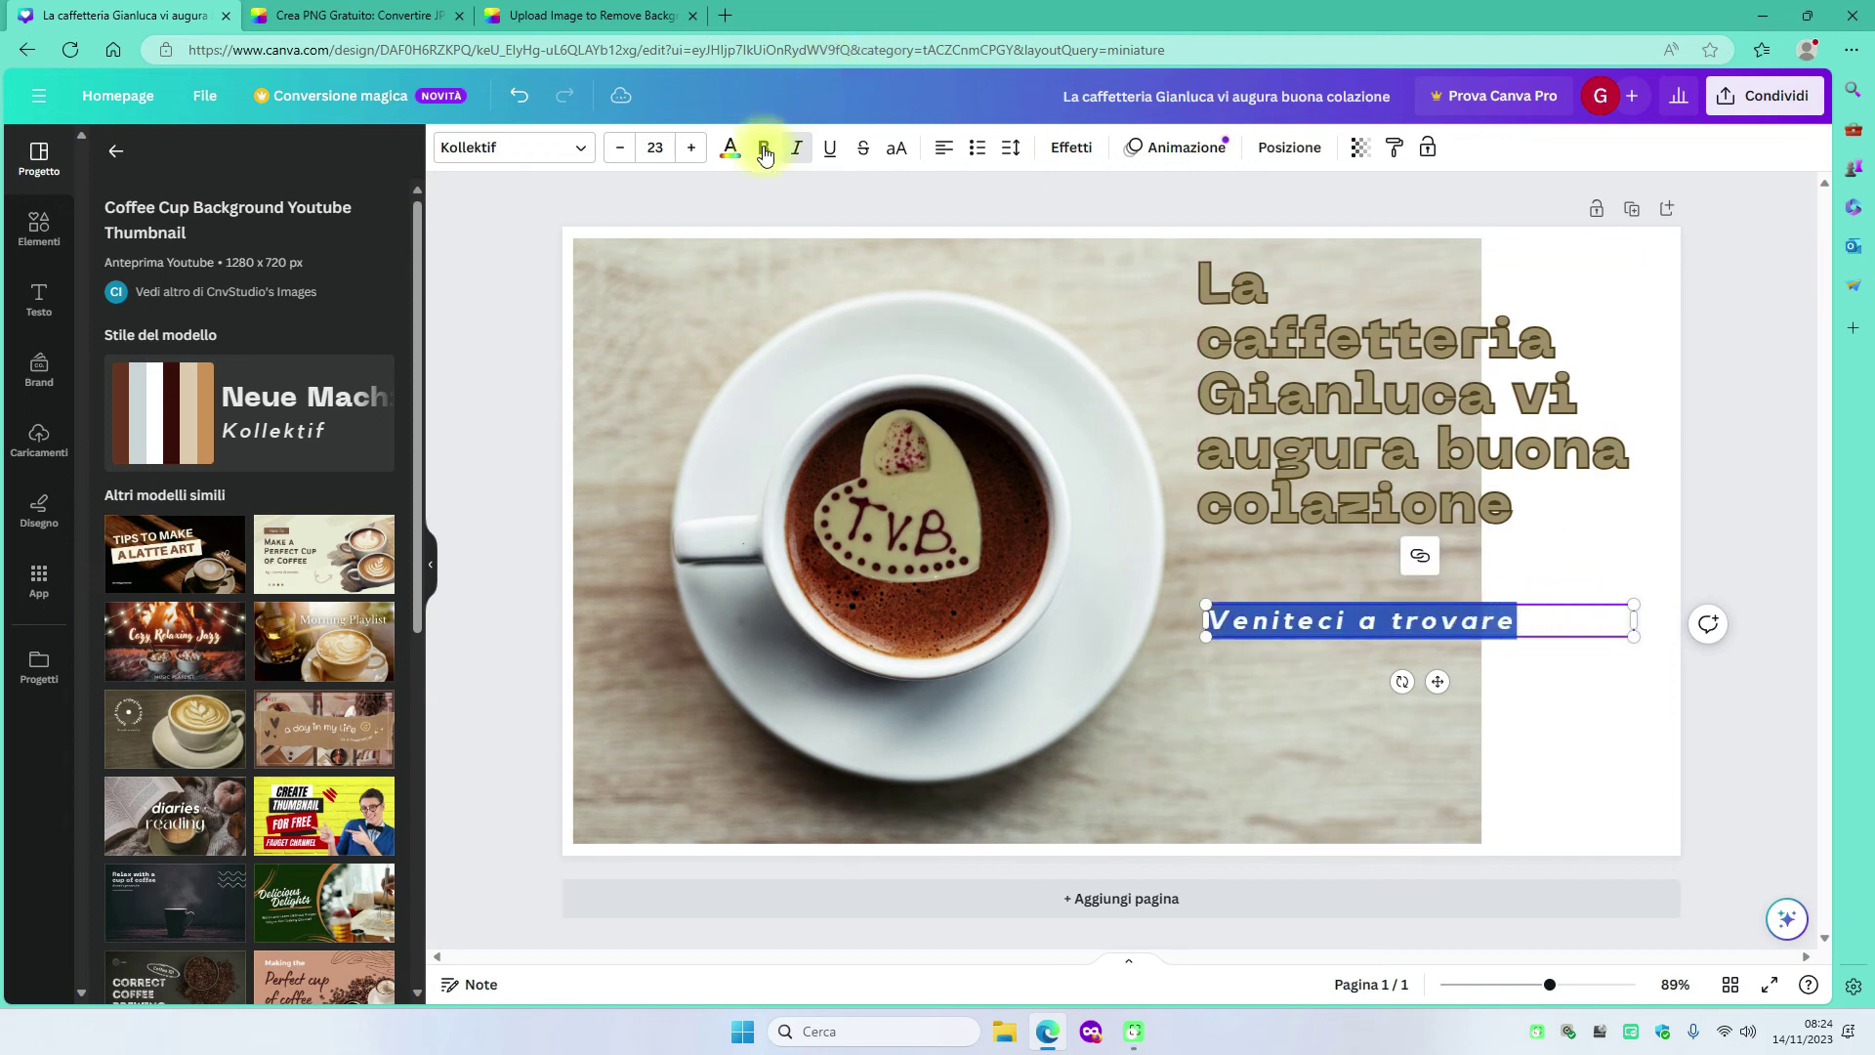
click(1615, 758)
Colour only the final letters "re" of "trovare" with the medium brown from the heart photo's colours.
click(1481, 627)
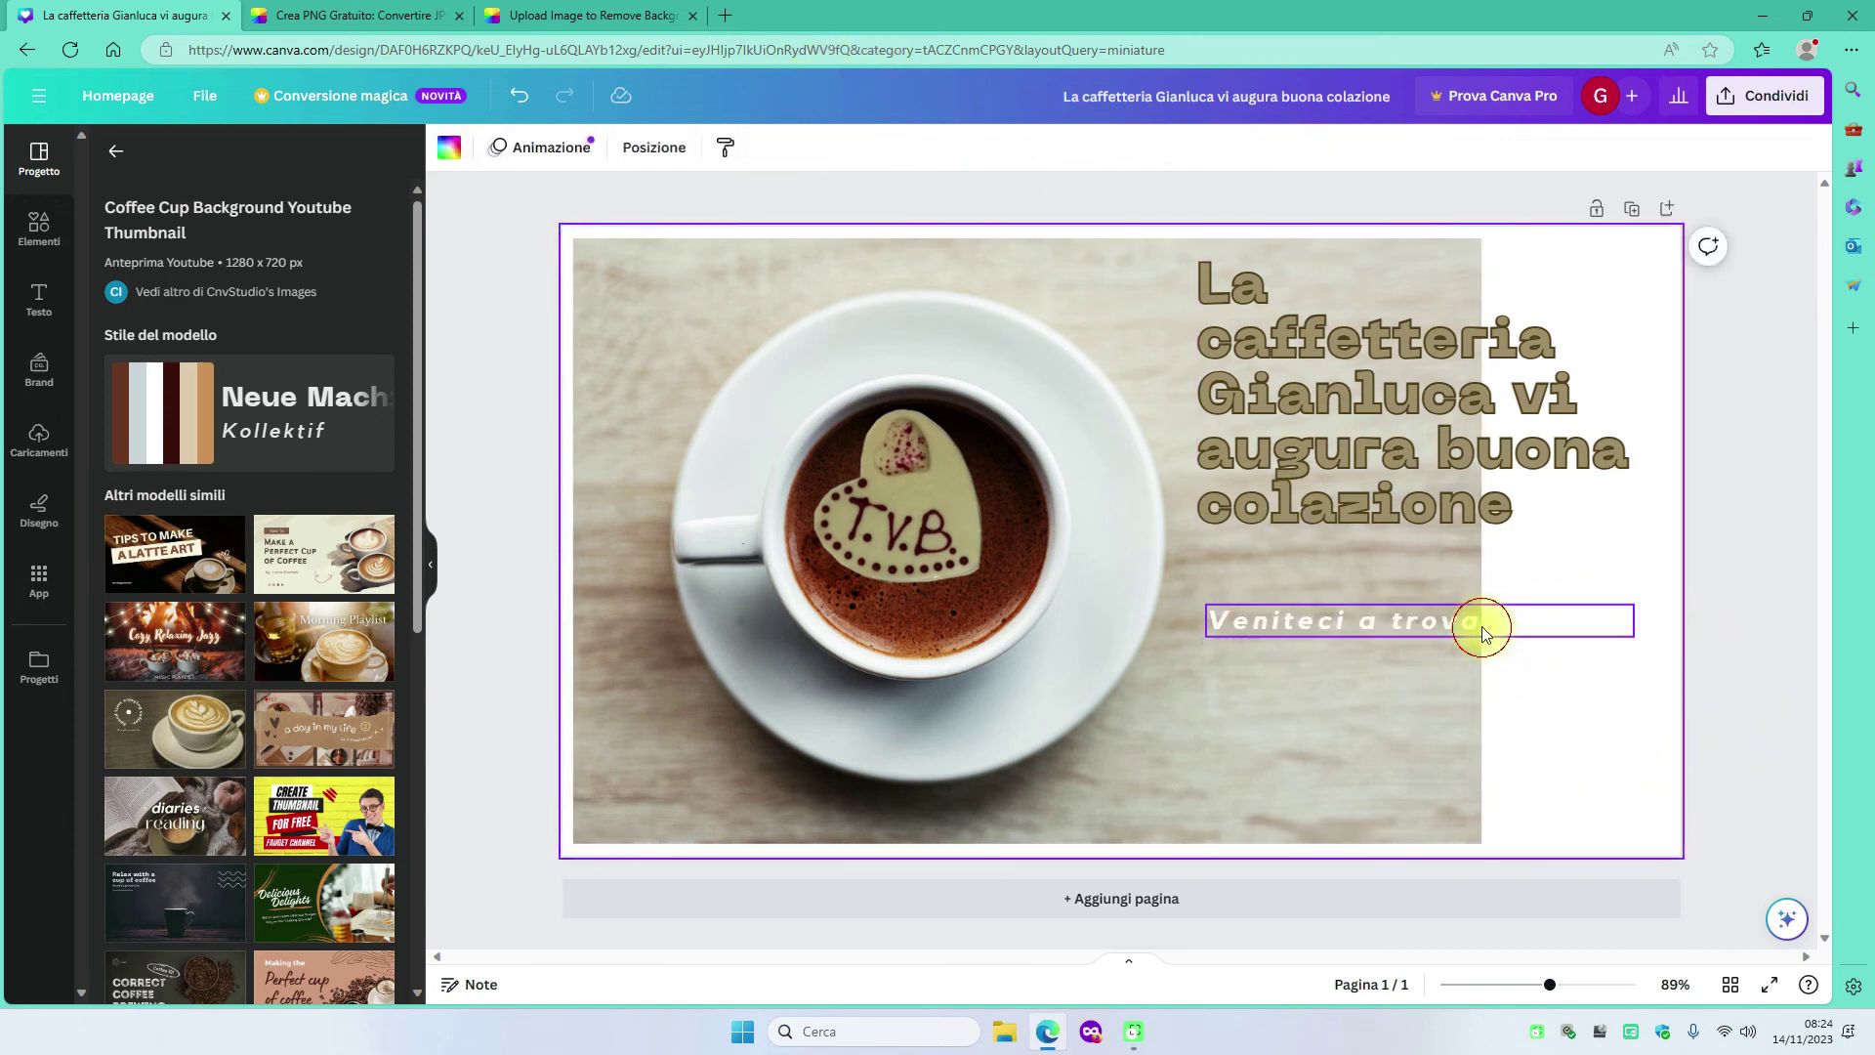
double_click(1482, 623)
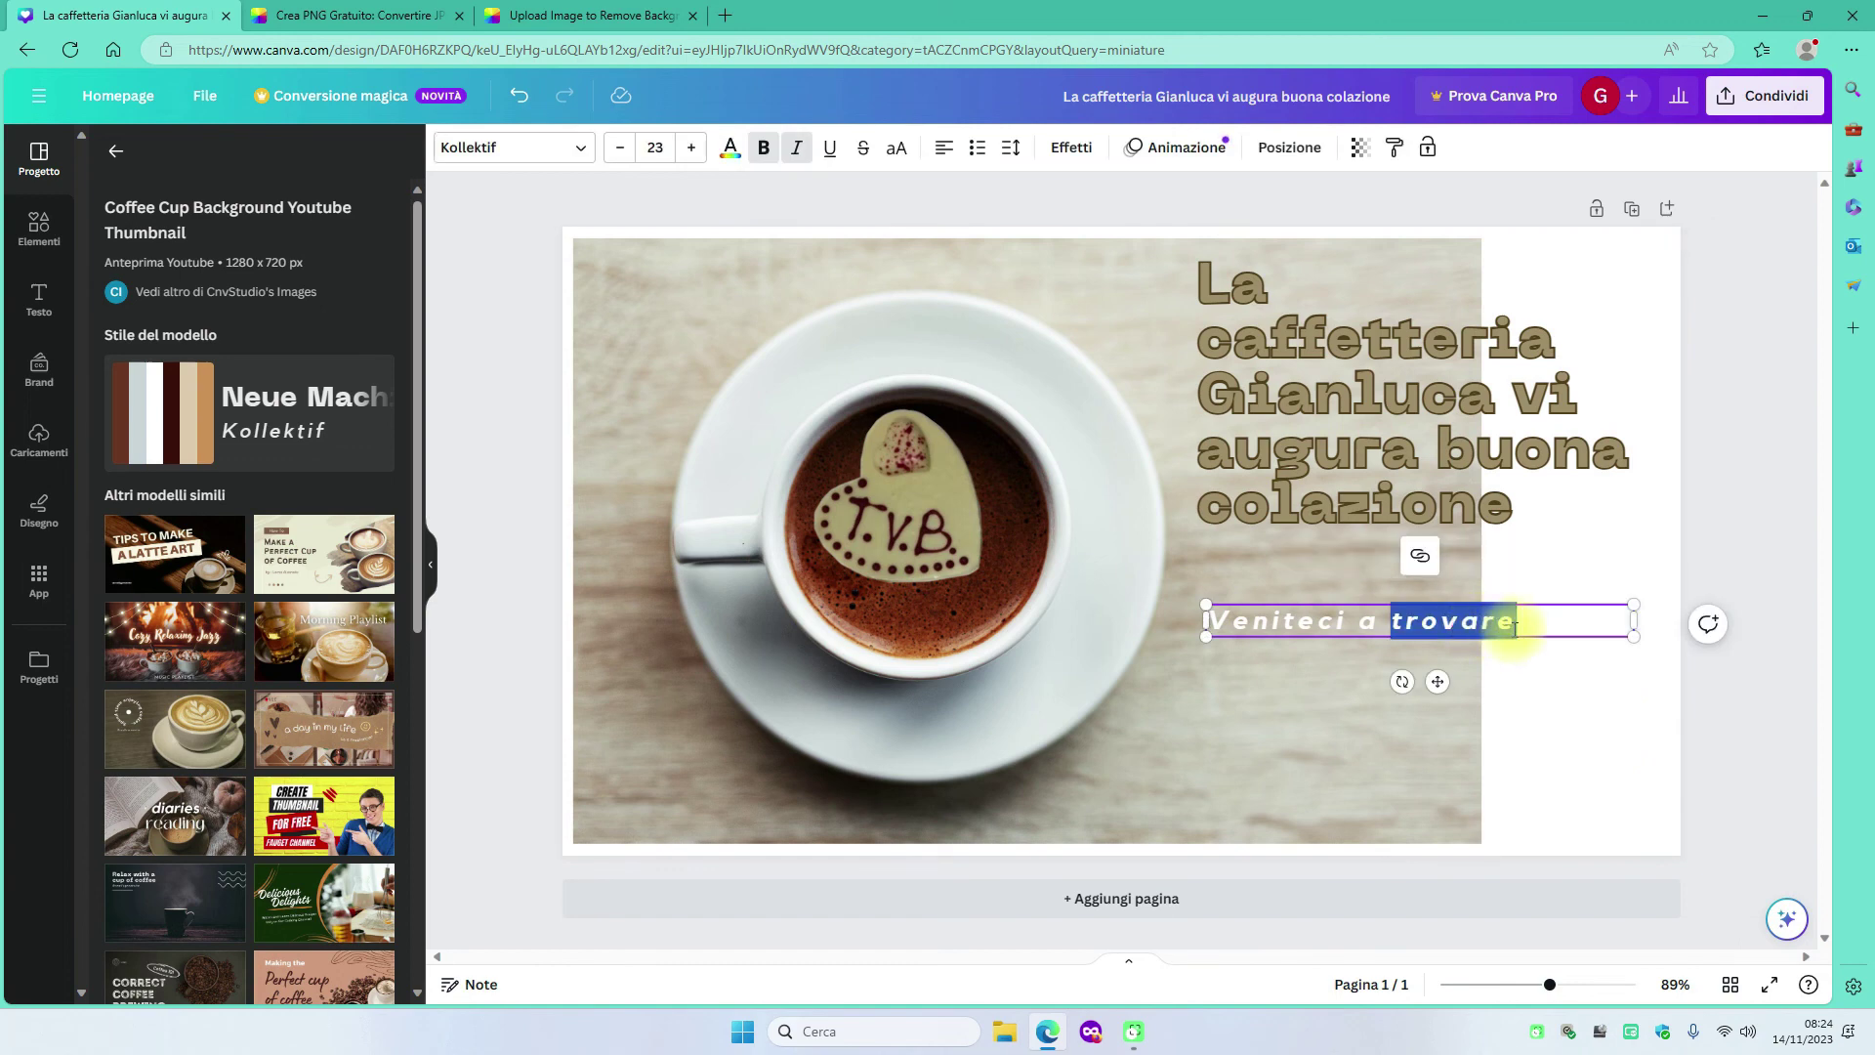
key(Escape)
click(1485, 622)
click(1485, 622)
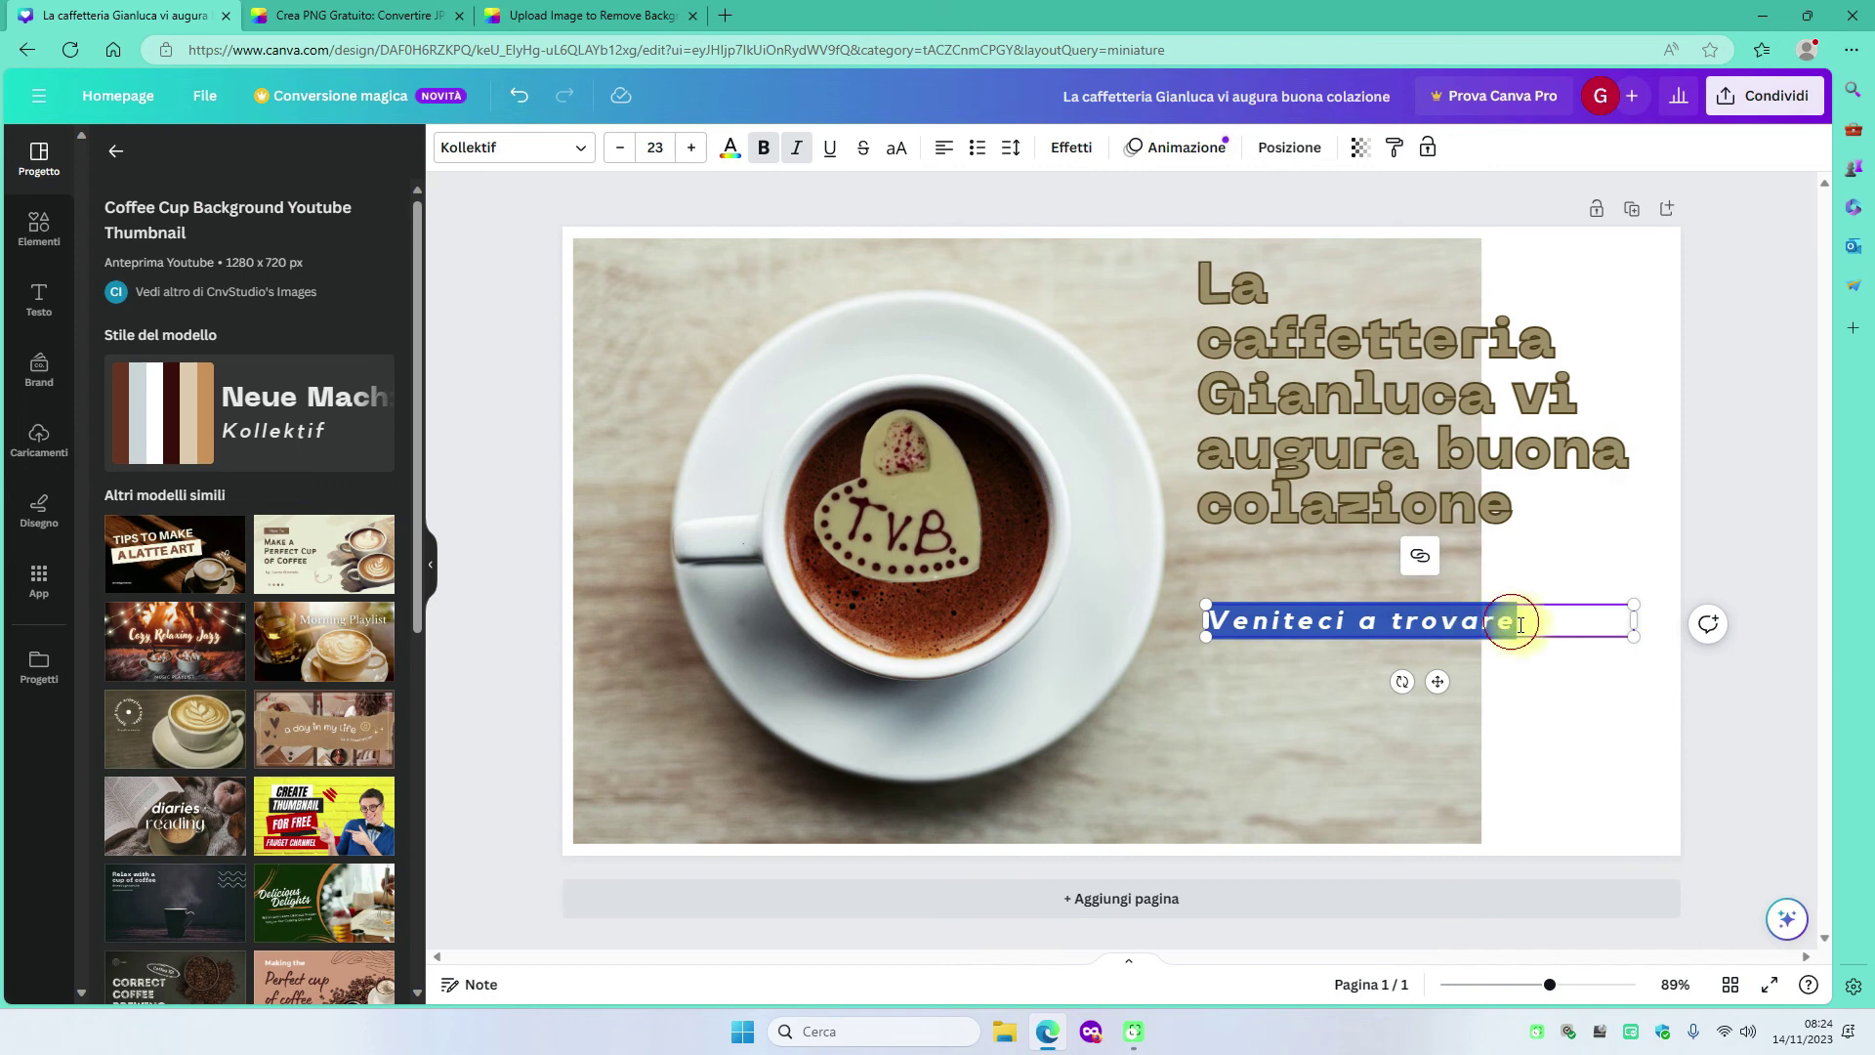
mouse_move(1518, 626)
mouse_down()
mouse_move(1540, 635)
mouse_move(1481, 622)
mouse_up()
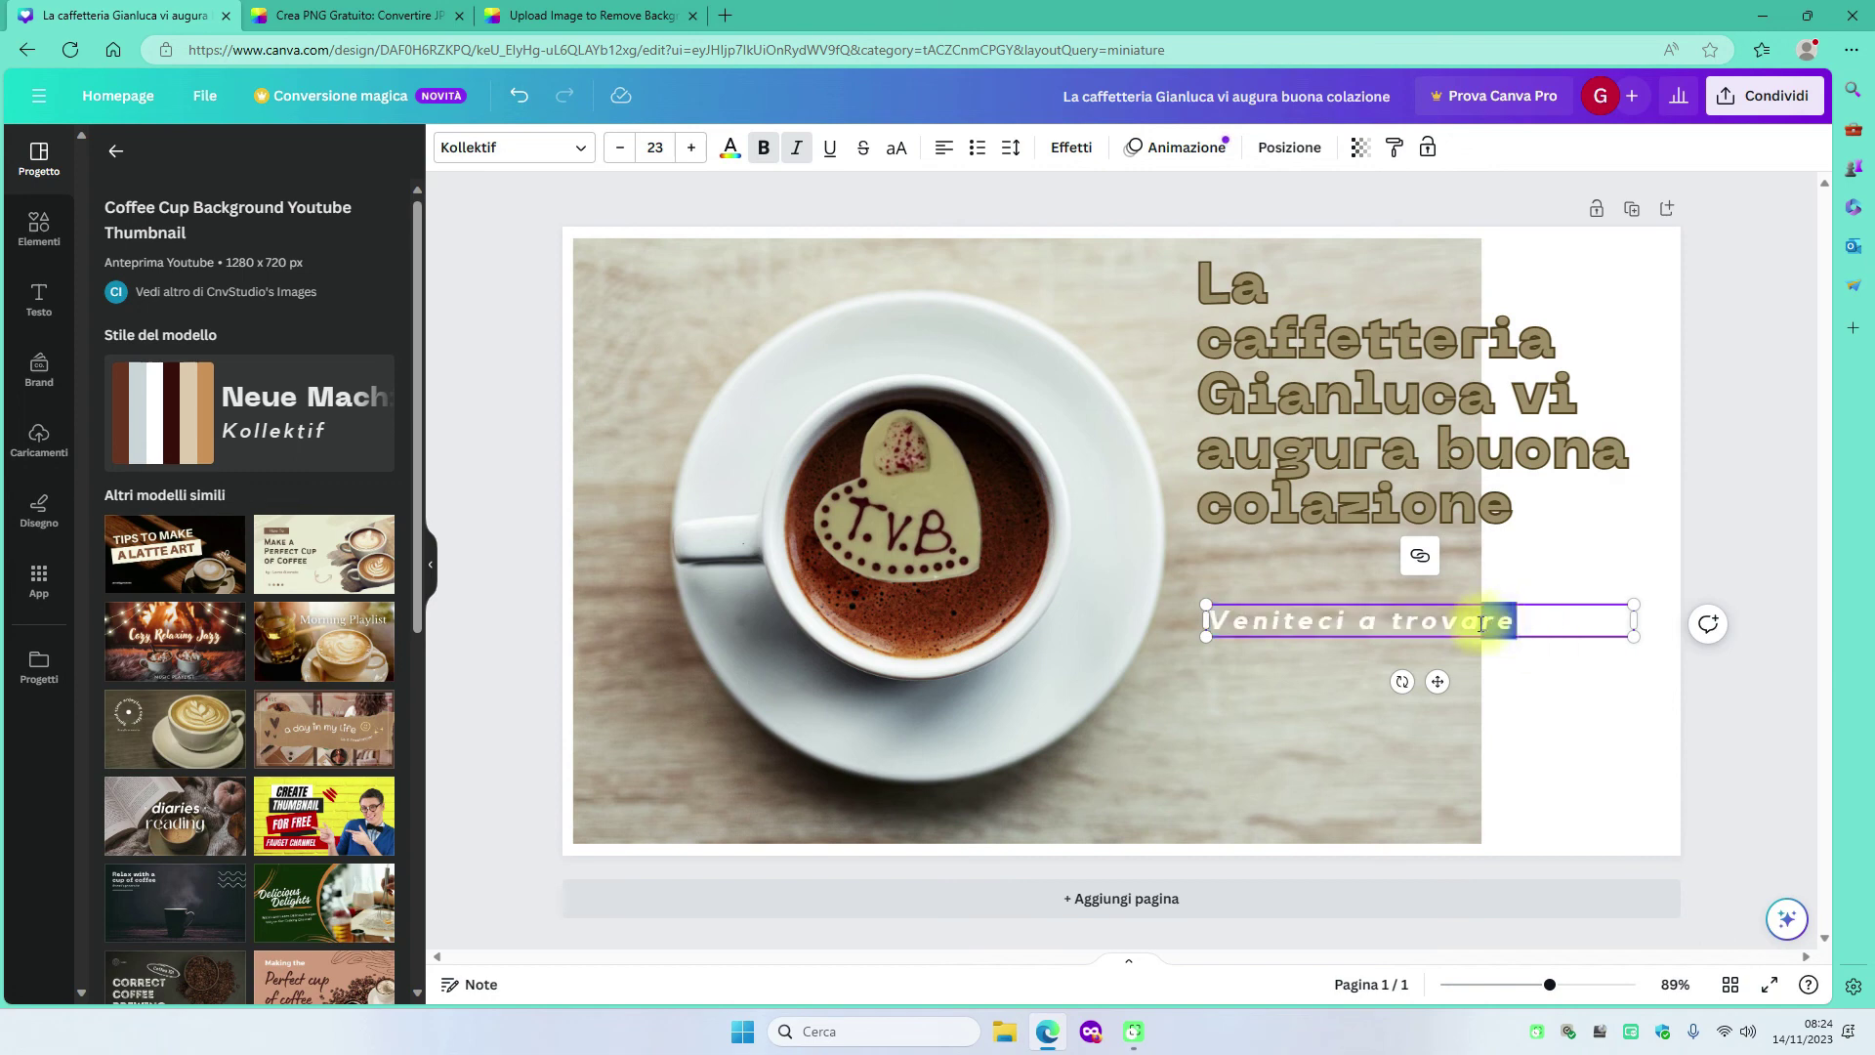
click(729, 146)
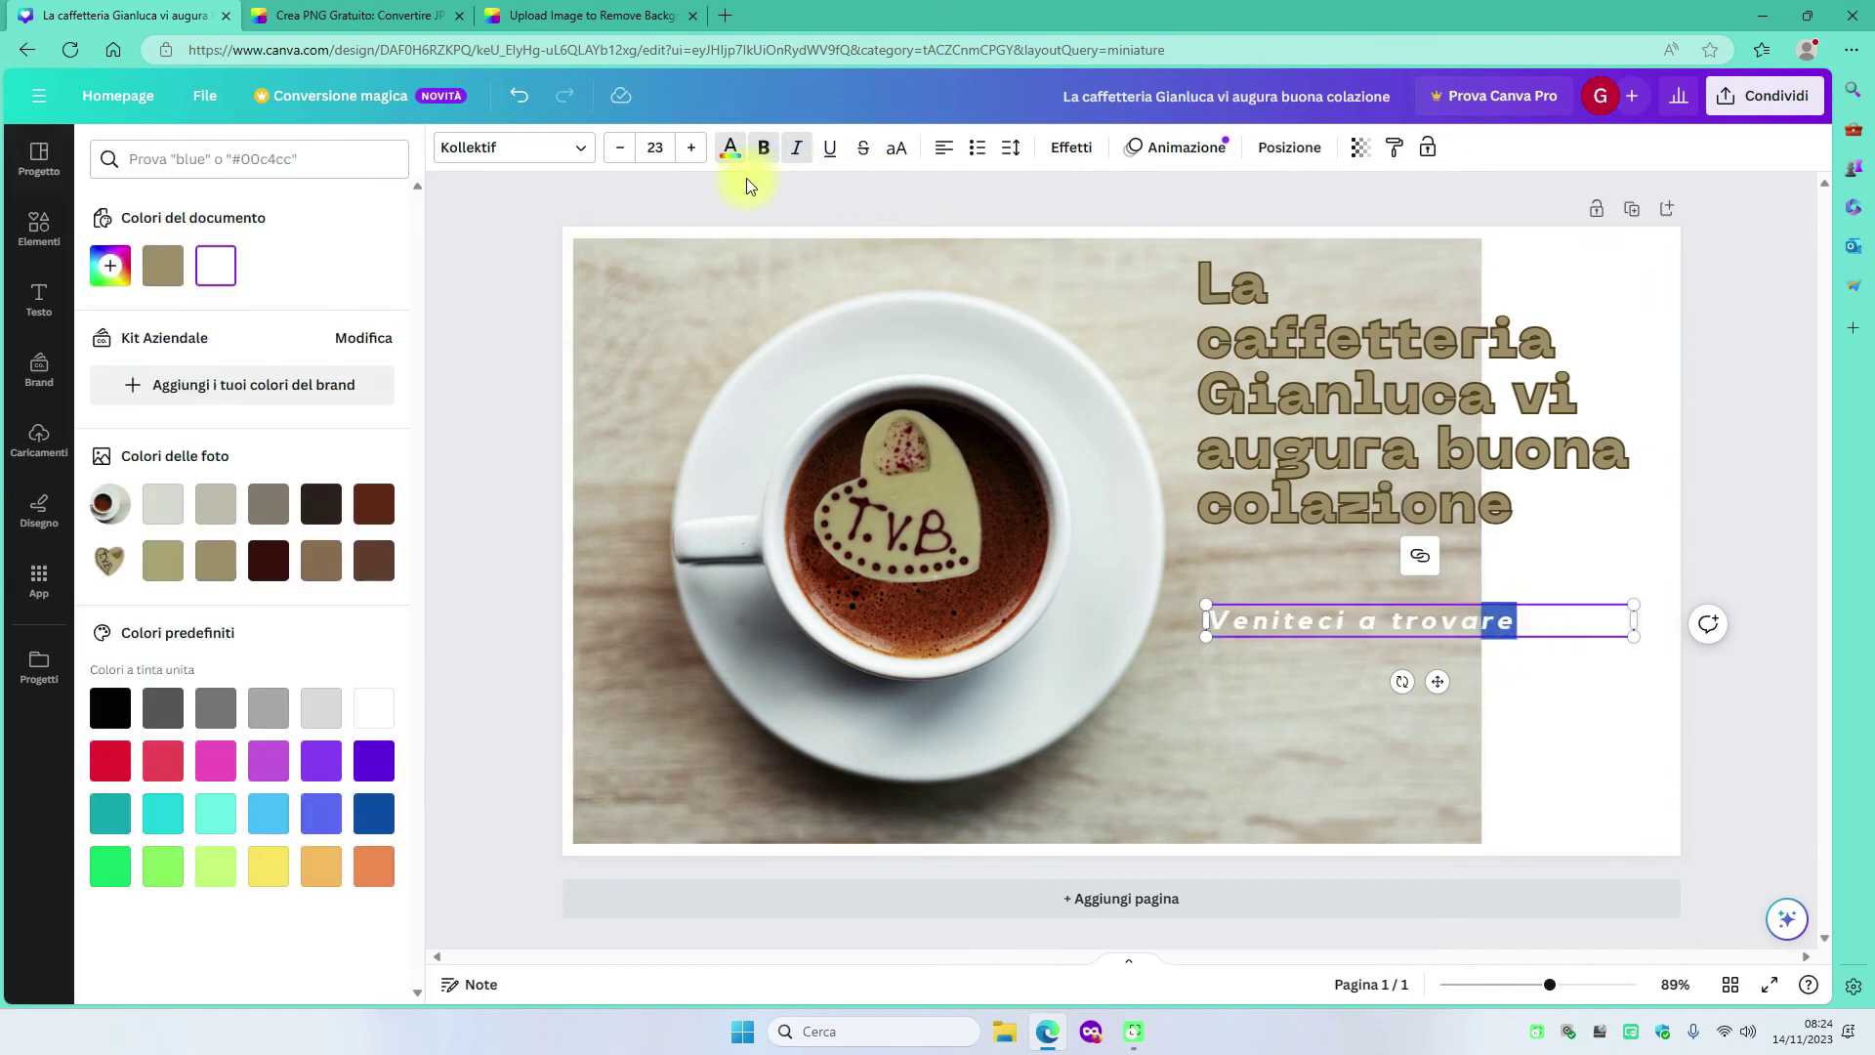
click(321, 557)
click(1582, 748)
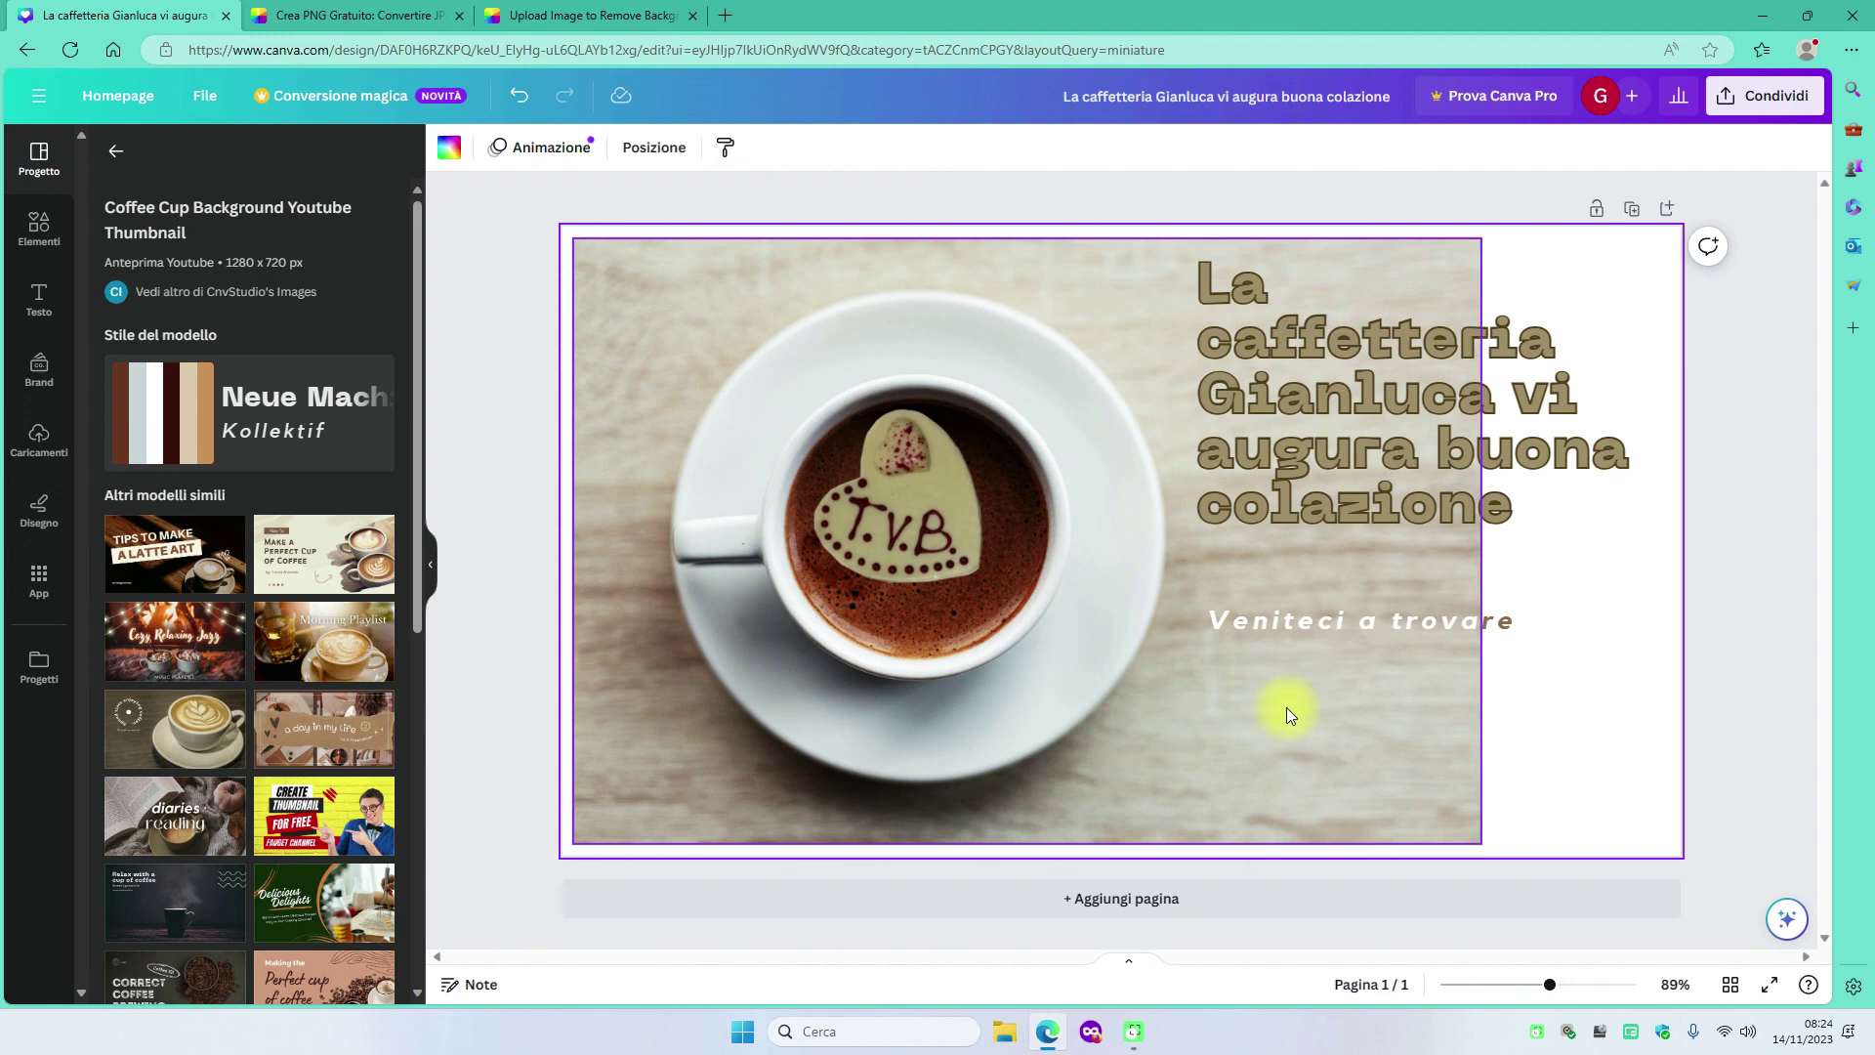
Widen the text box of the "Veniteci a trovare" line slightly to the right.
click(1547, 630)
drag(1640, 622, 1654, 621)
click(1636, 670)
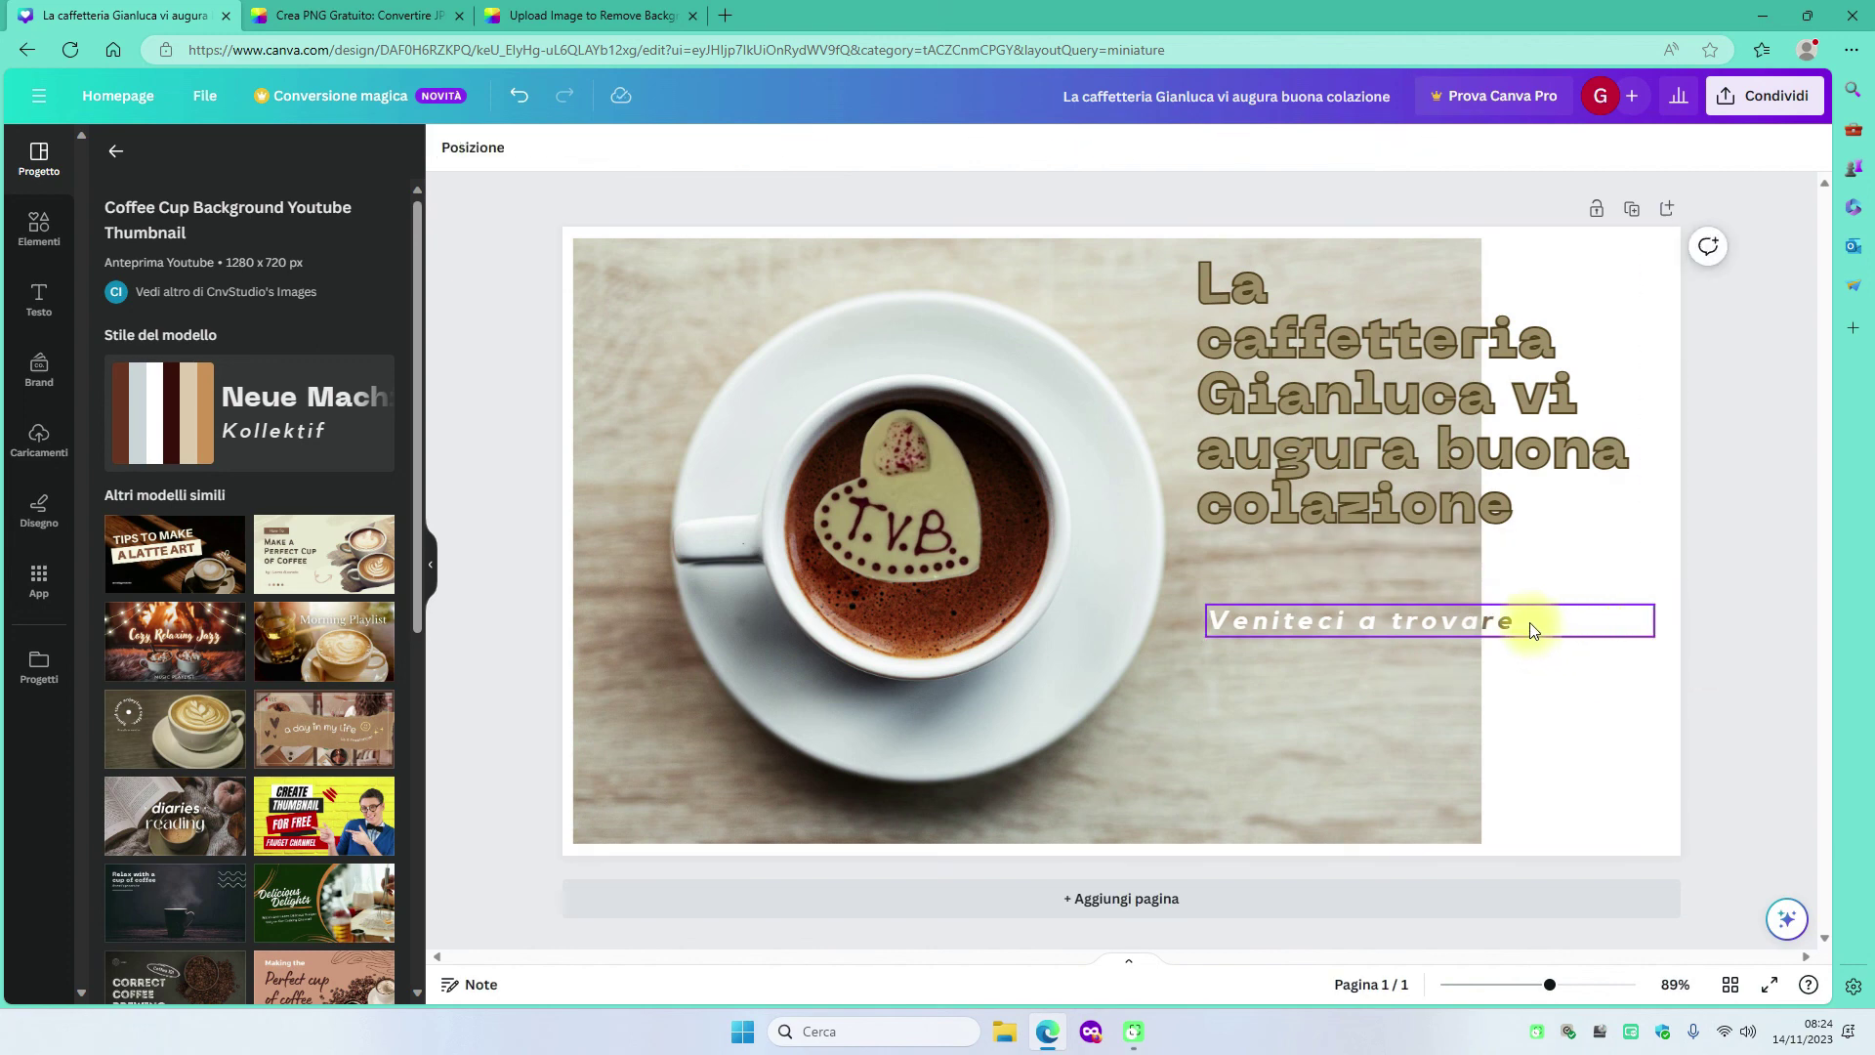
Set the font size of the whole "Veniteci a trovare" line to 25 and shift it slightly left.
click(1531, 626)
click(1531, 623)
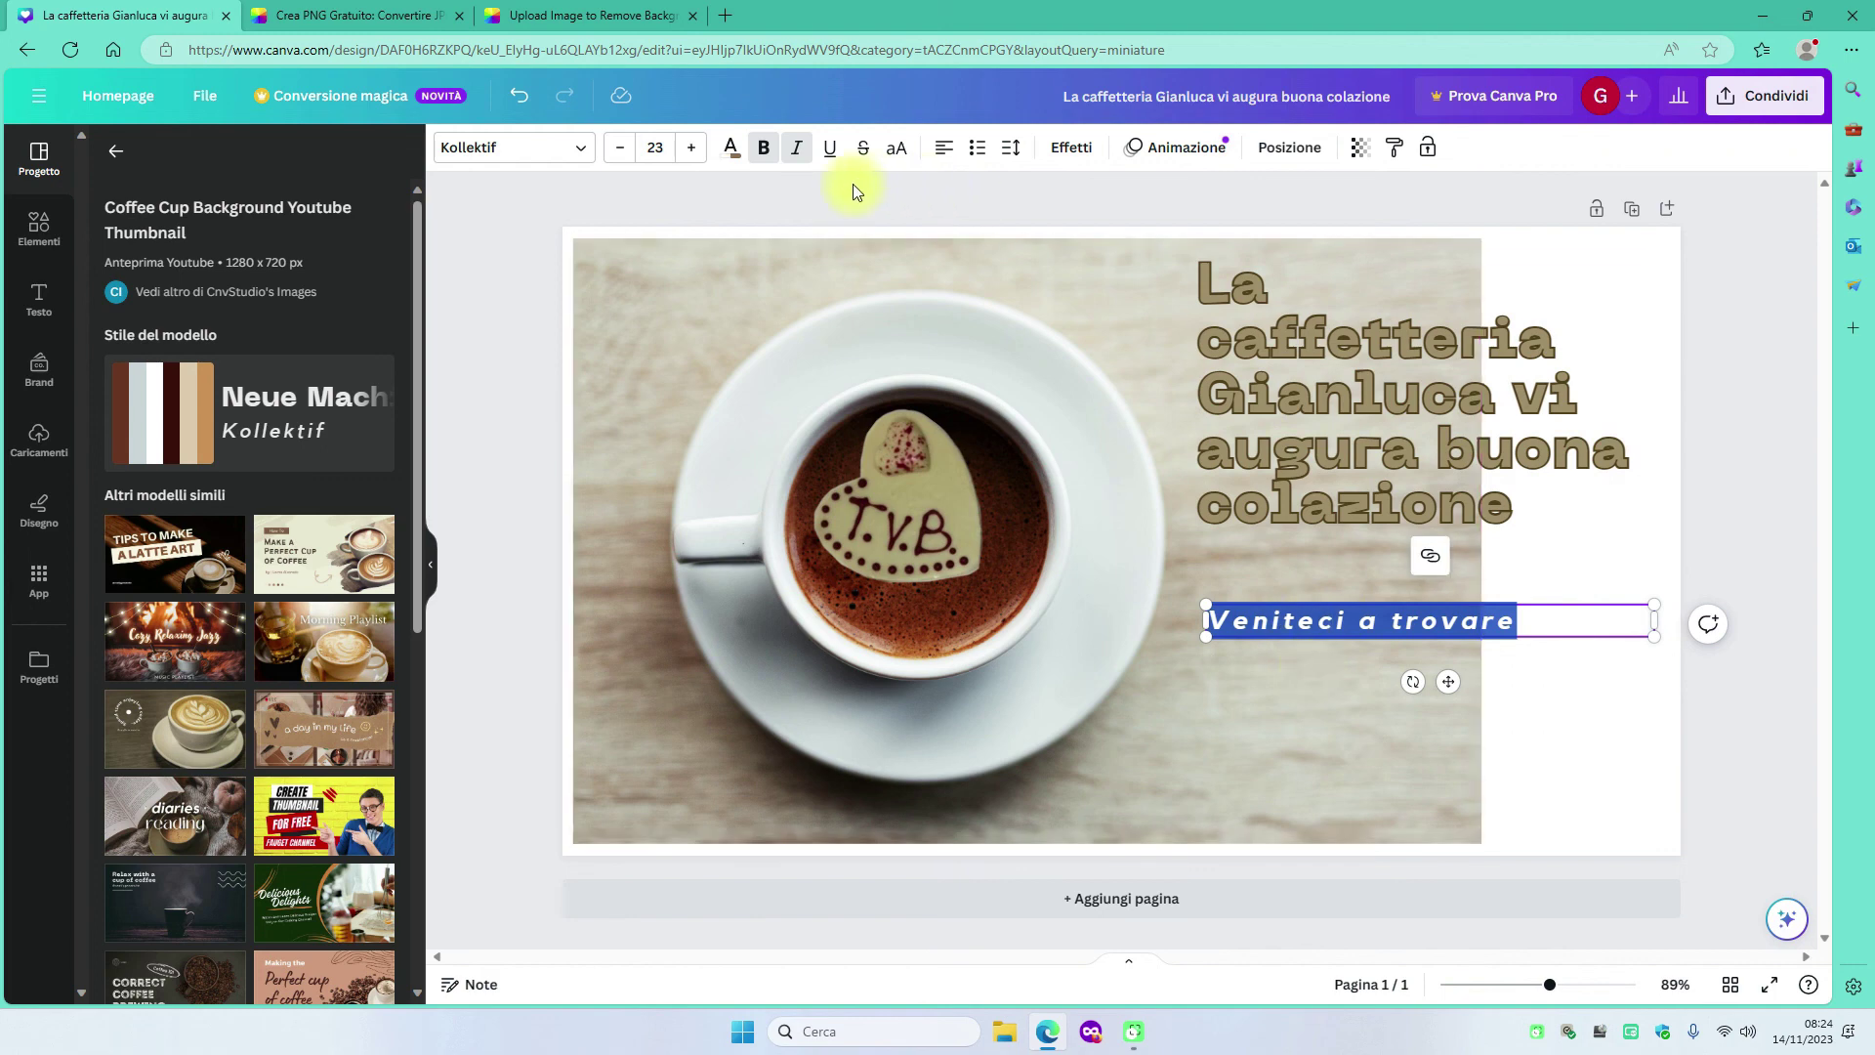
click(691, 147)
click(691, 147)
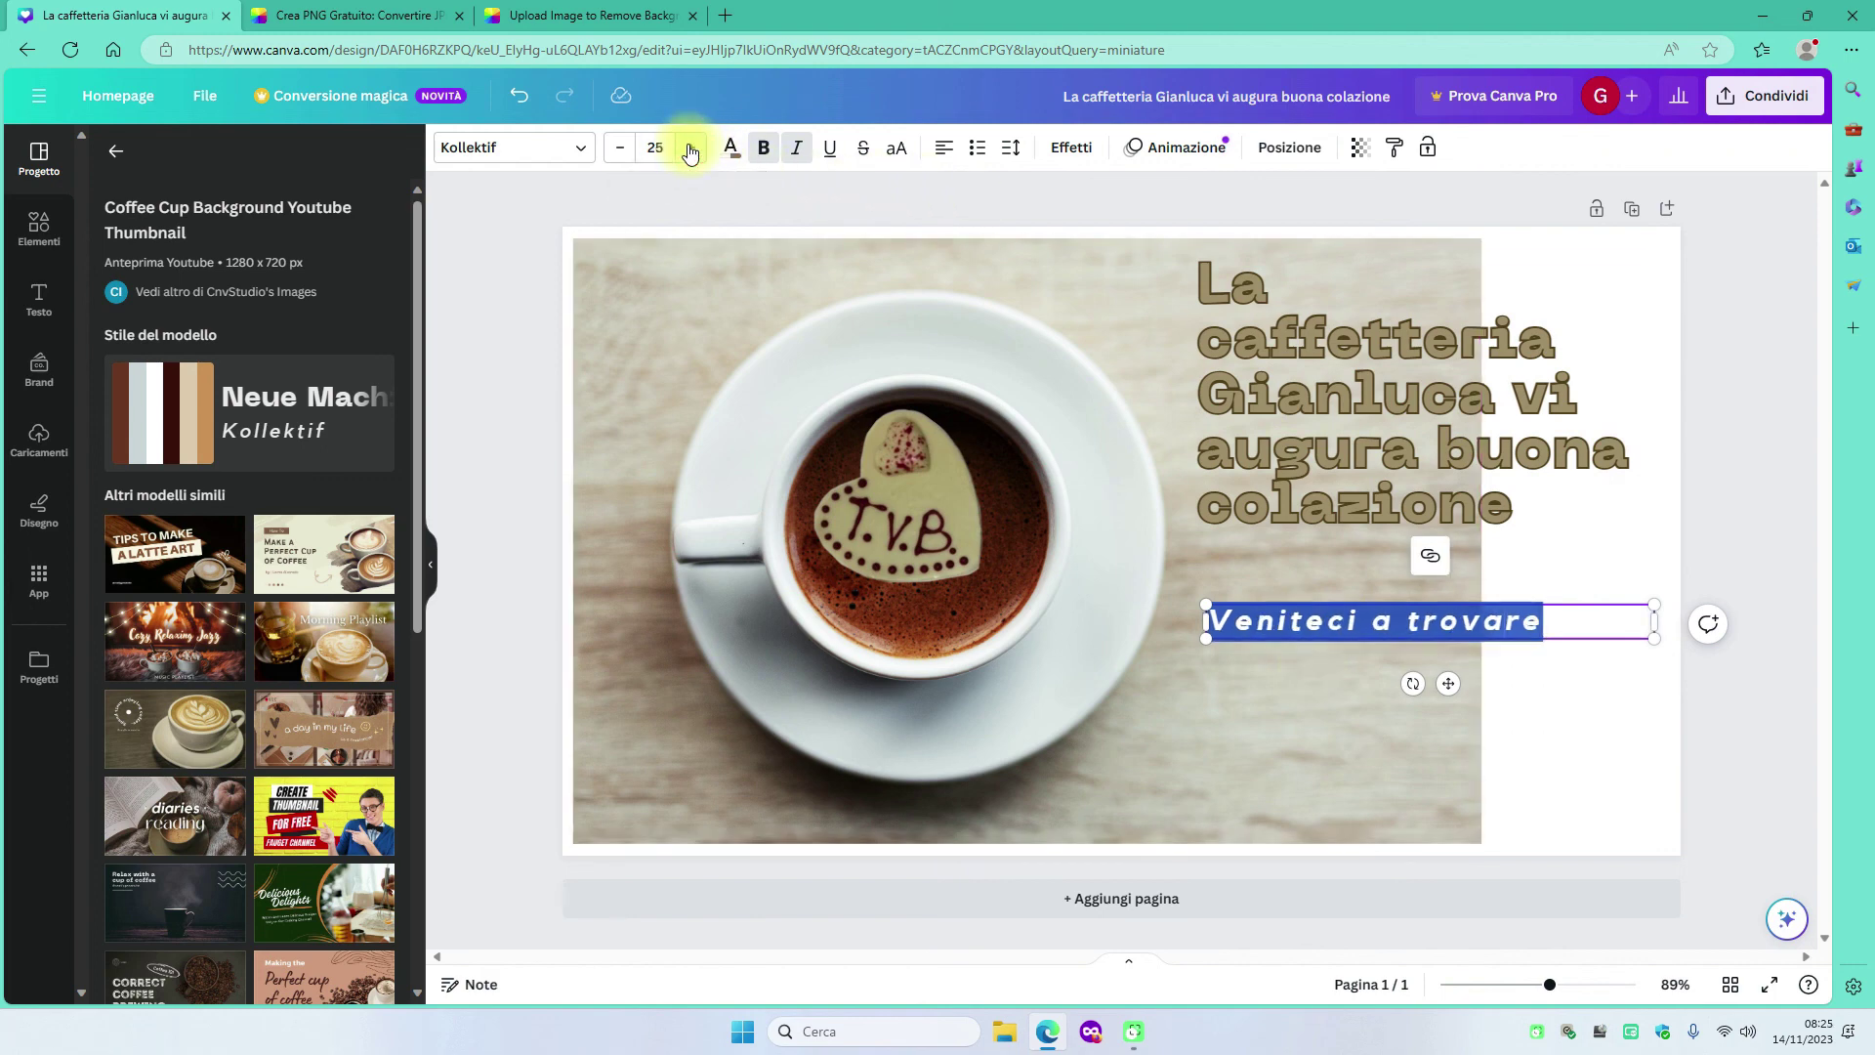
click(1594, 681)
drag(1444, 628, 1419, 625)
click(1595, 744)
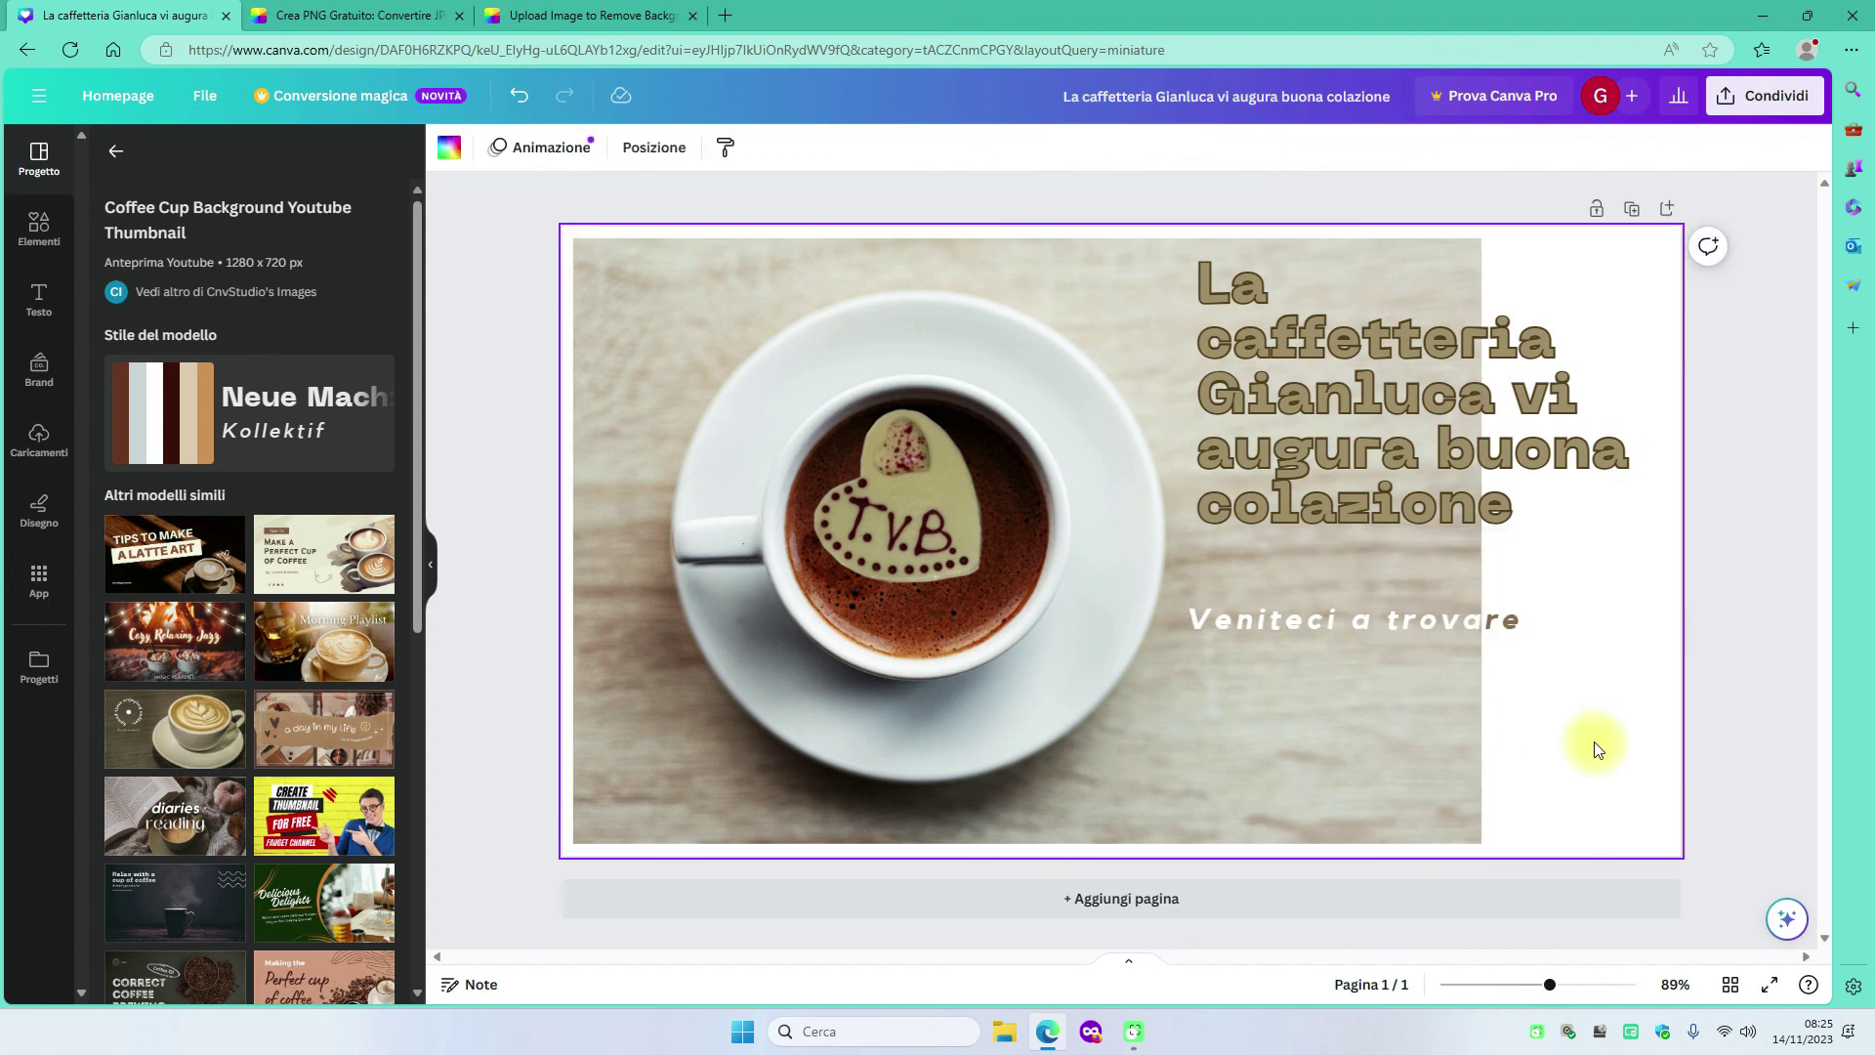